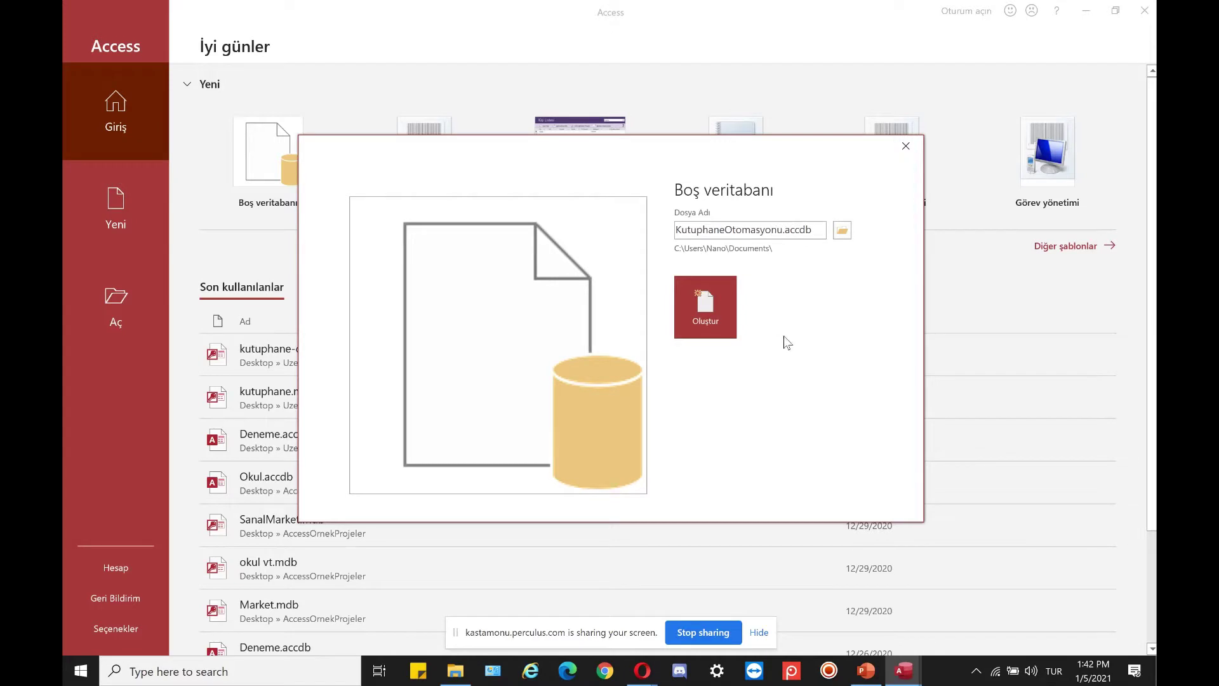
Step: Create the blank database KutuphaneOtomasyonu.accdb and widen the navigation pane so the full object names fit
{"action": "left_click", "coordinate": [704, 307]}
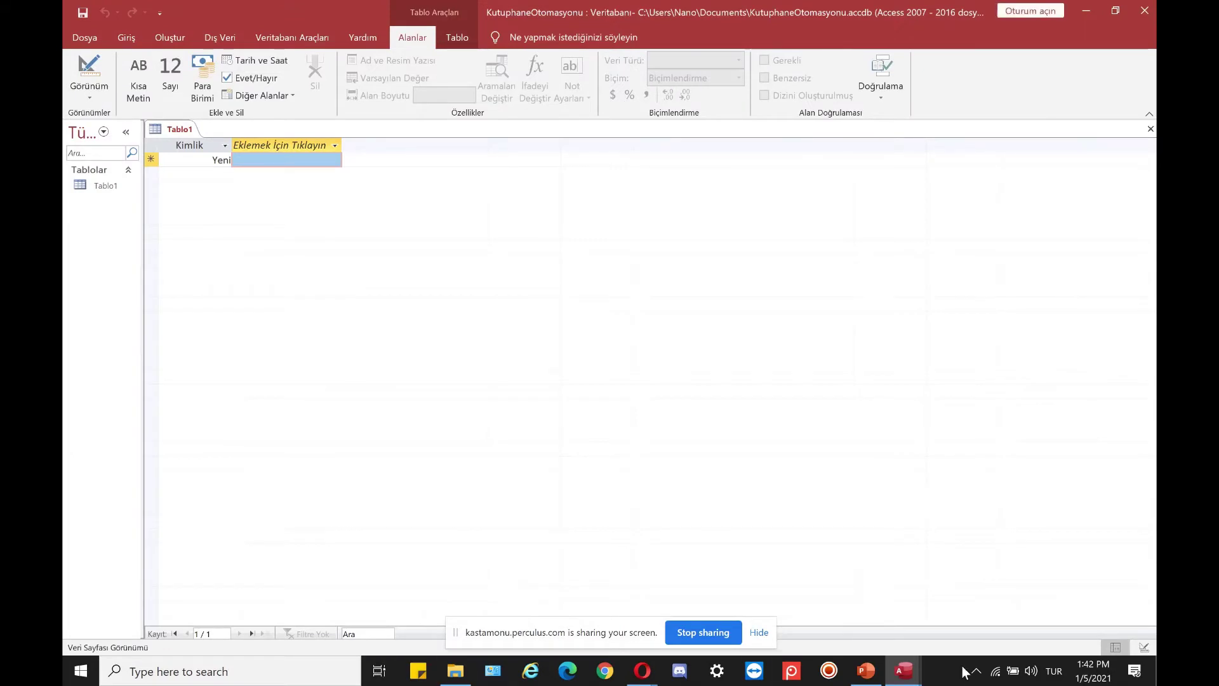
{"action": "left_click", "coordinate": [866, 671]}
{"action": "left_click", "coordinate": [865, 670]}
{"action": "left_click_drag", "start_coordinate": [144, 202], "coordinate": [266, 222]}
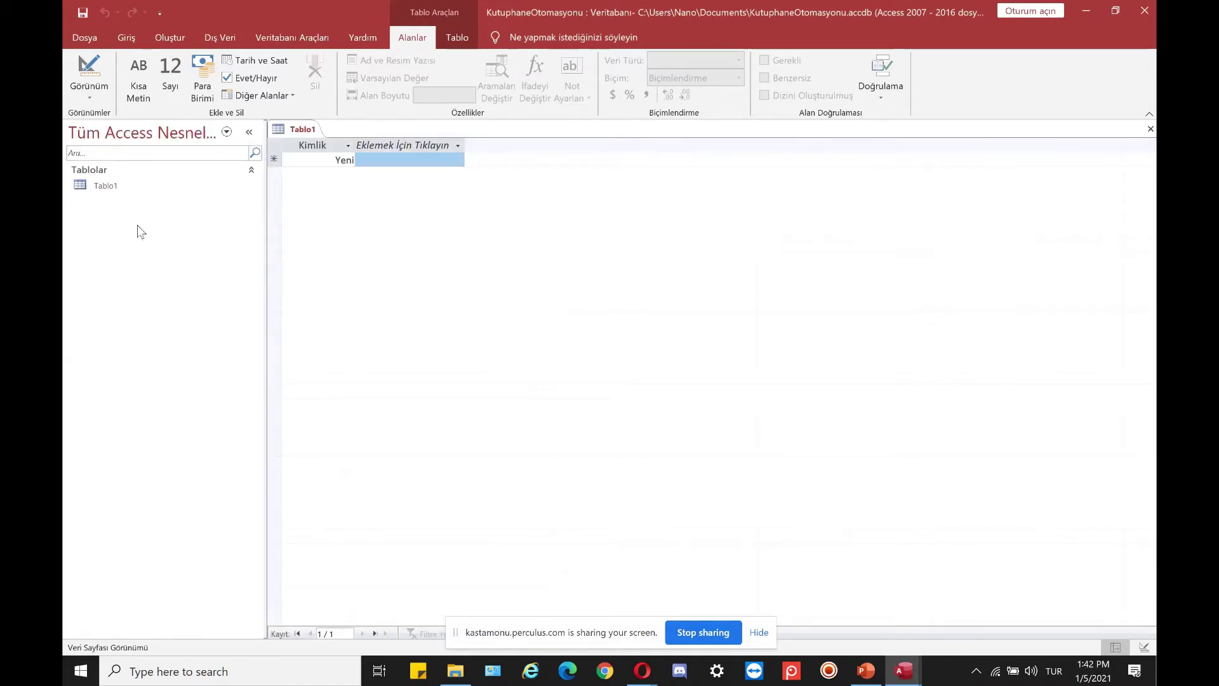
Step: Try to enter 1 in the Kimlik field of the new record in Tablo1
{"action": "left_click", "coordinate": [112, 187]}
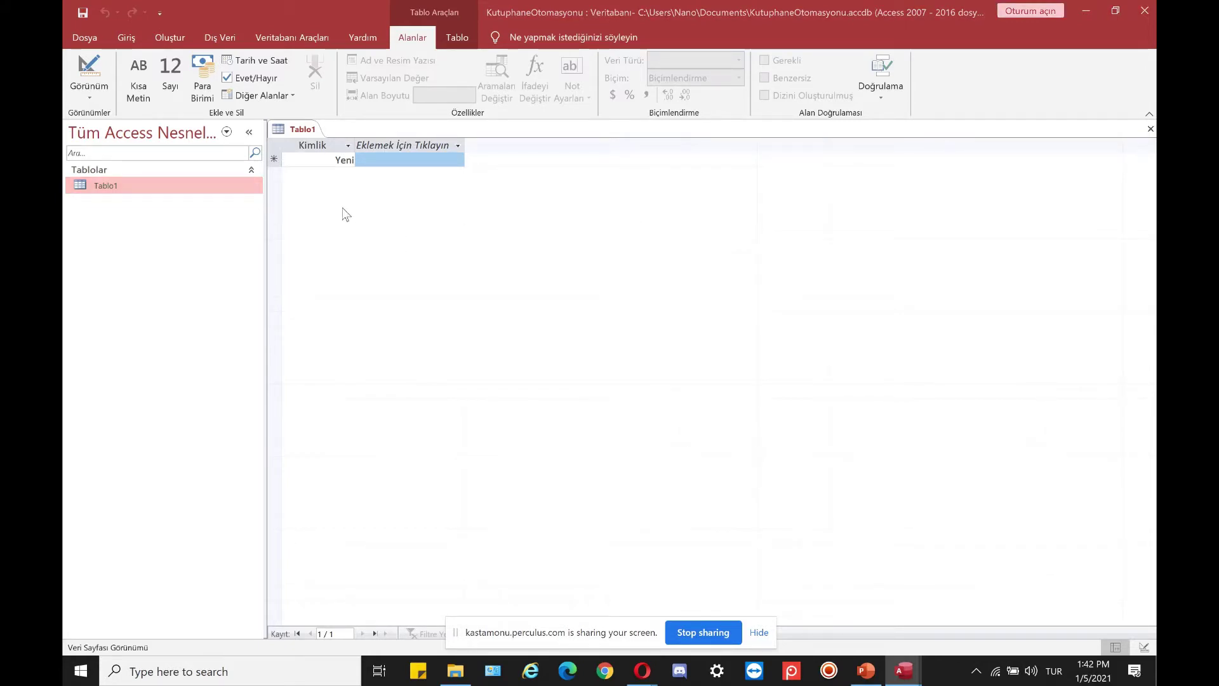
{"action": "left_click", "coordinate": [327, 163]}
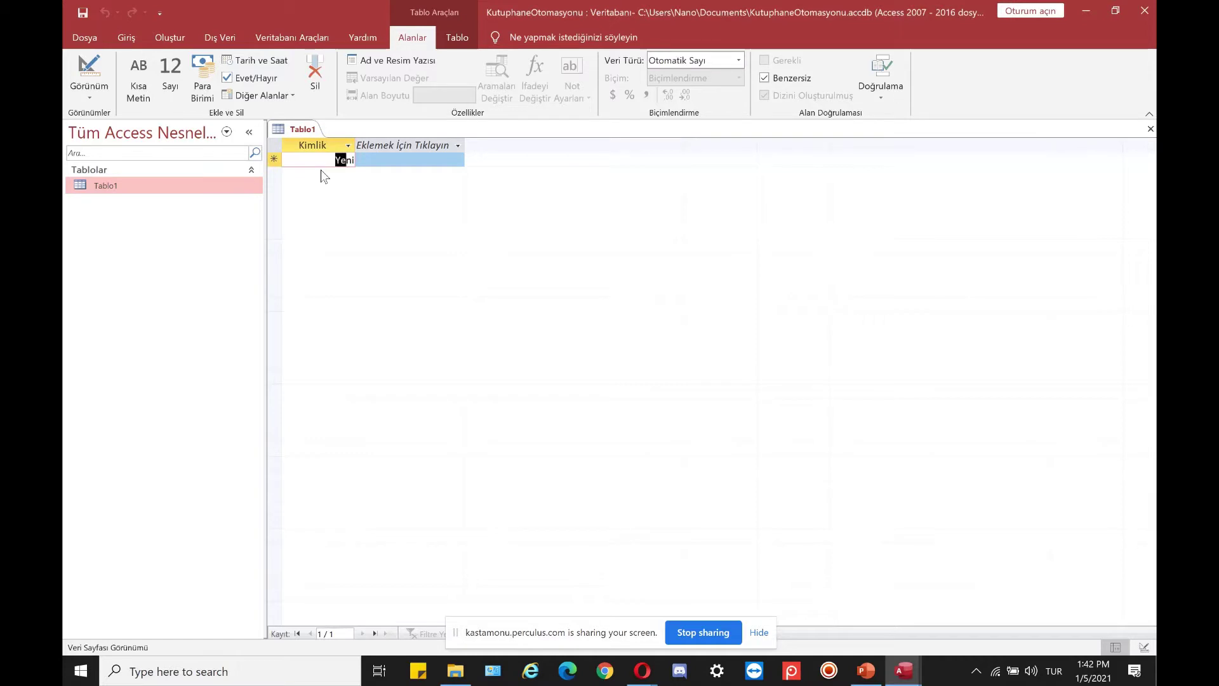
{"action": "key", "text": "1"}
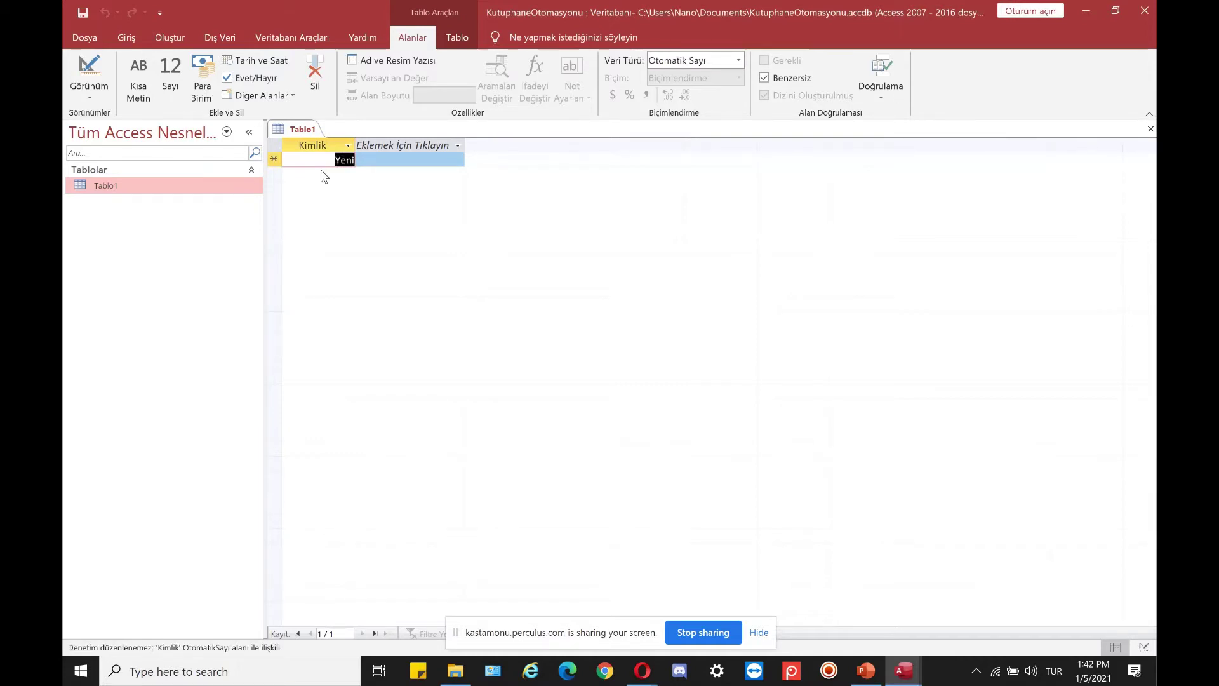
Step: Try to delete Tablo1 from the database's table list
{"action": "right_click", "coordinate": [145, 220]}
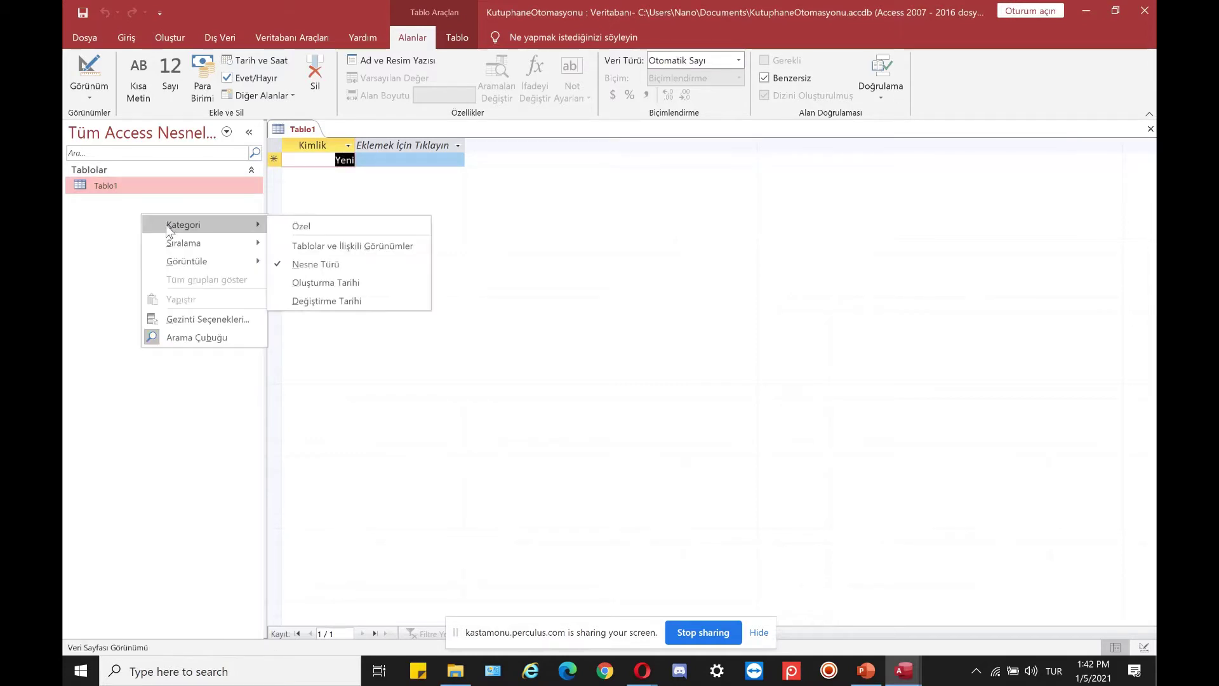
{"action": "left_click", "coordinate": [128, 189]}
{"action": "right_click", "coordinate": [127, 188]}
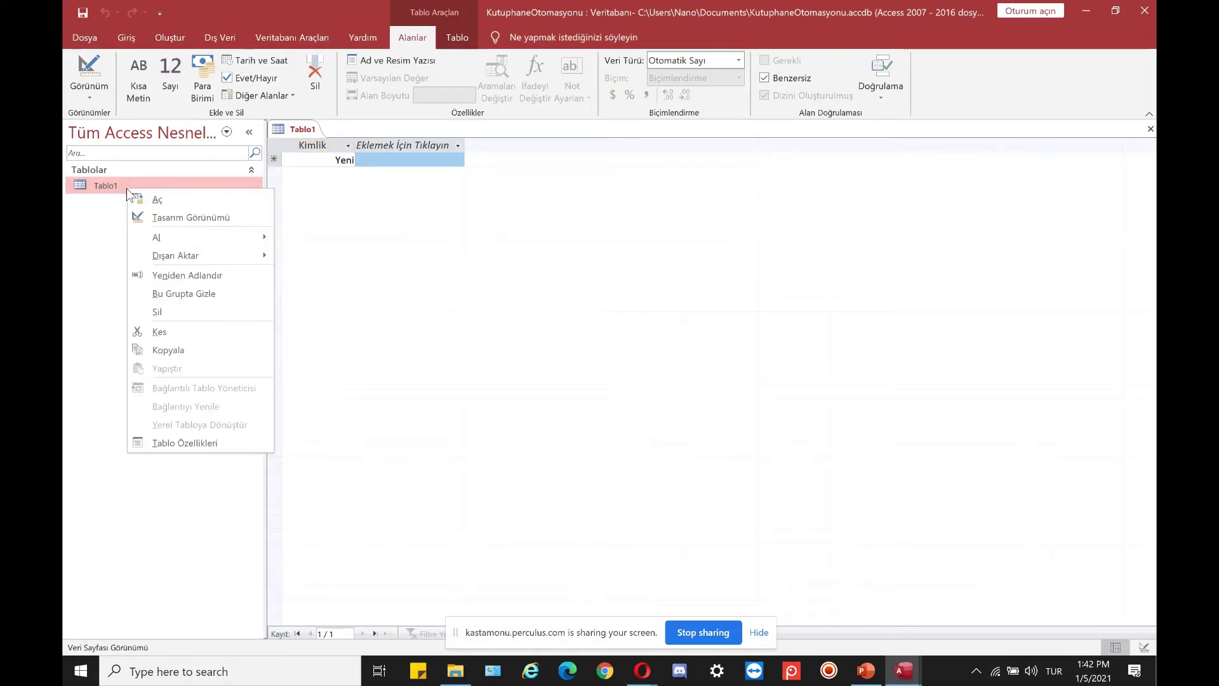
{"action": "left_click", "coordinate": [166, 312]}
{"action": "left_click", "coordinate": [613, 384]}
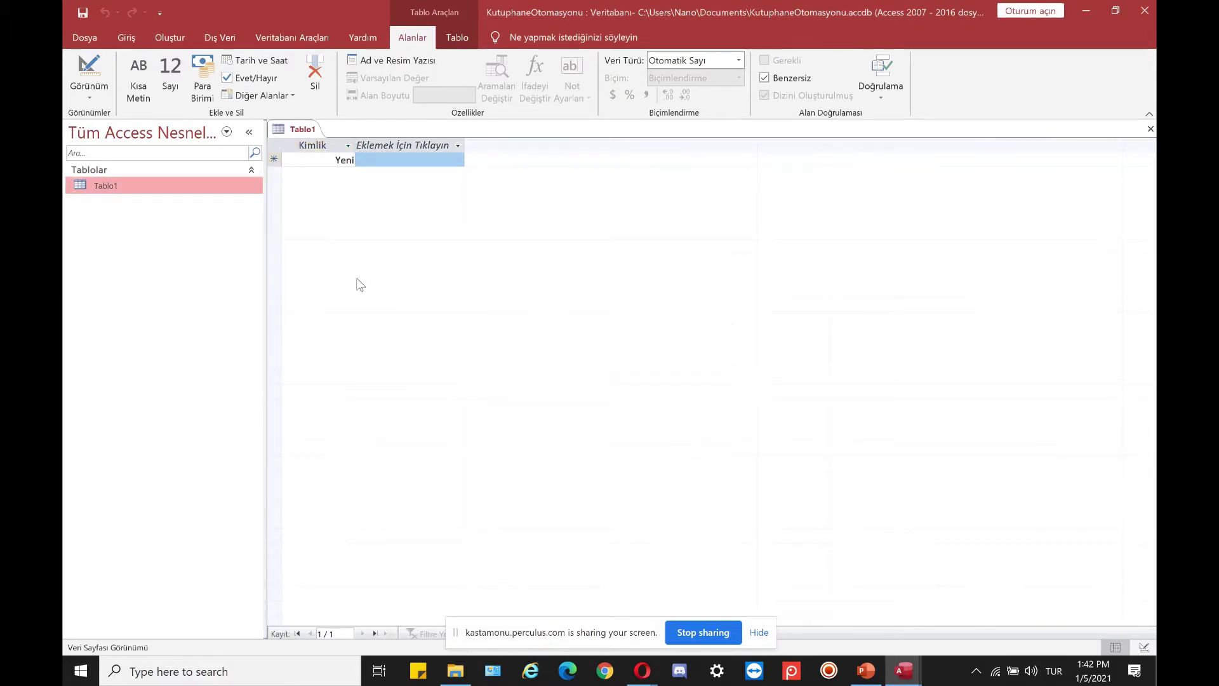
Step: Switch Tablo1 to Design View, saving the table under the name ogrenci
{"action": "double_click", "coordinate": [147, 184]}
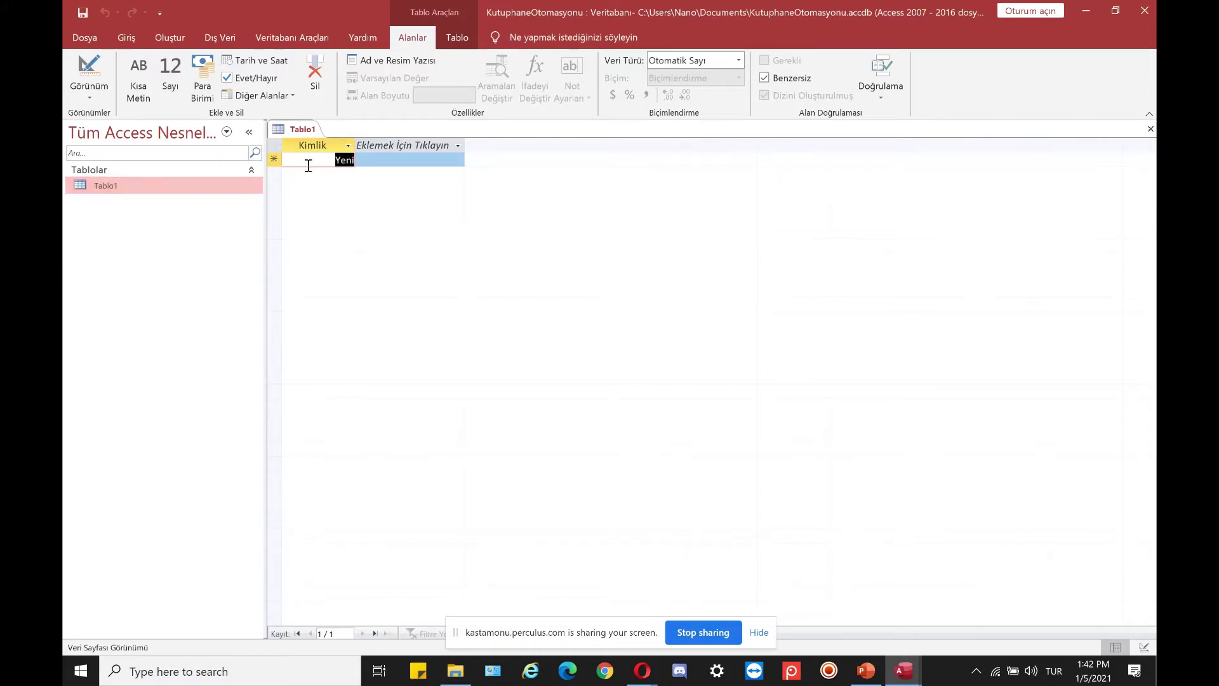
{"action": "left_click", "coordinate": [94, 96]}
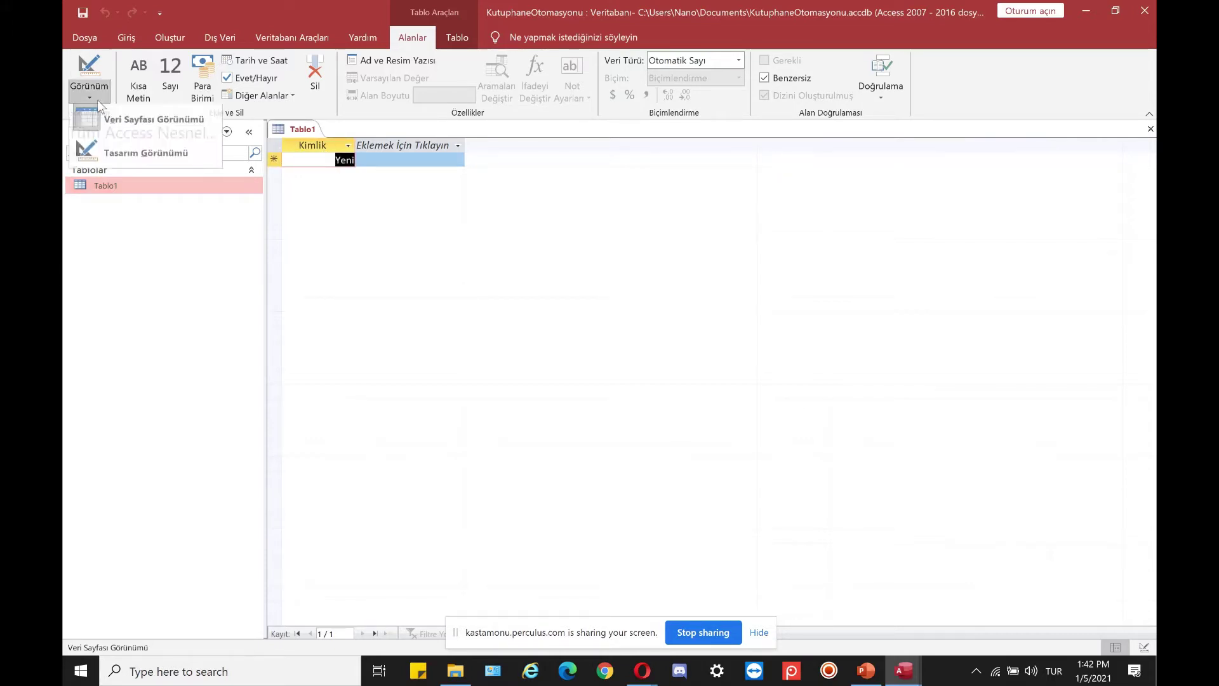
{"action": "left_click", "coordinate": [112, 152]}
{"action": "type", "text": "Ogrenci"}
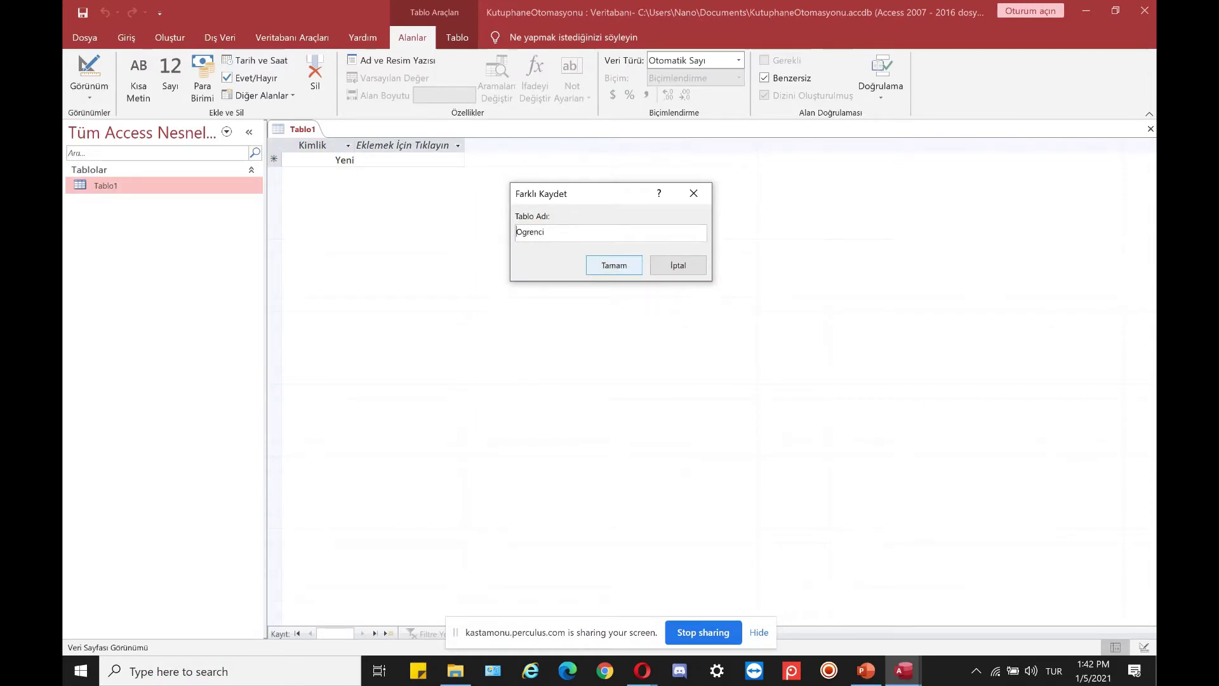
{"action": "key", "text": "Return"}
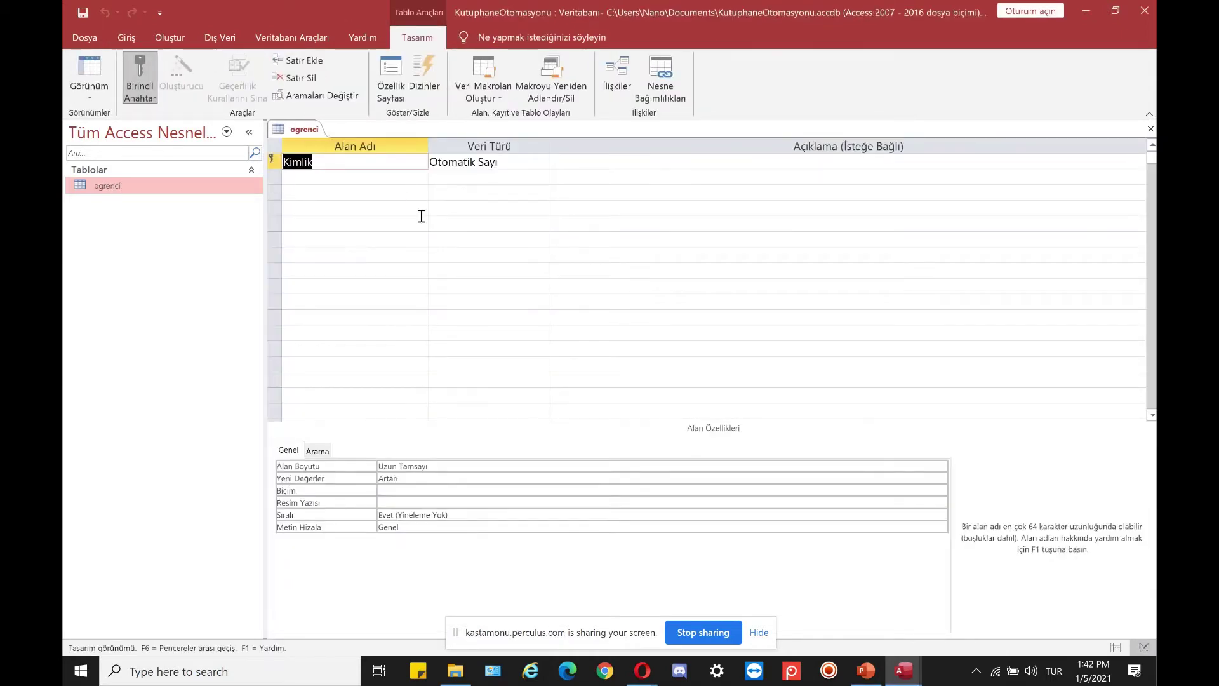
Step: Rename the Kimlik field of the ogrenci table to ogrno and set its data type to Sayı
{"action": "type", "text": "o"}
{"action": "key", "text": "Tab"}
{"action": "type", "text": "sa"}
{"action": "key", "text": "Tab"}
{"action": "key", "text": "Tab"}
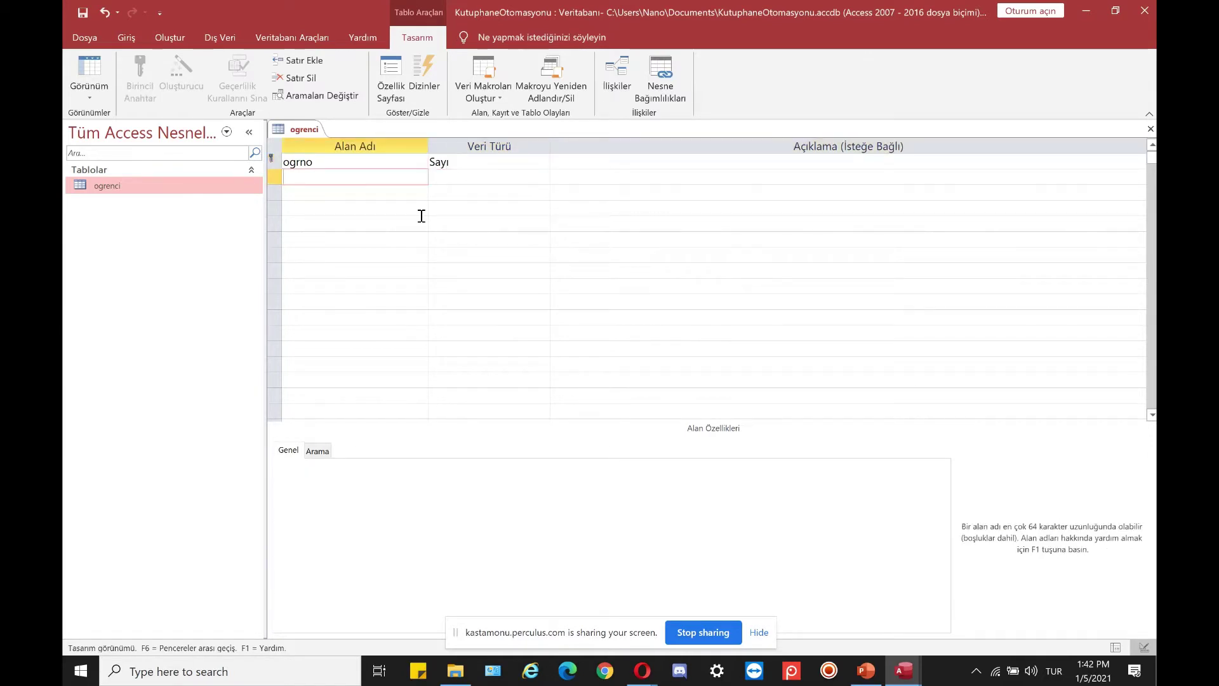
Step: Add the fields ograd and ogrsoyad to the ogrenci table, both with the data type Kısa Metin
{"action": "type", "text": "ograd"}
{"action": "key", "text": "Tab"}
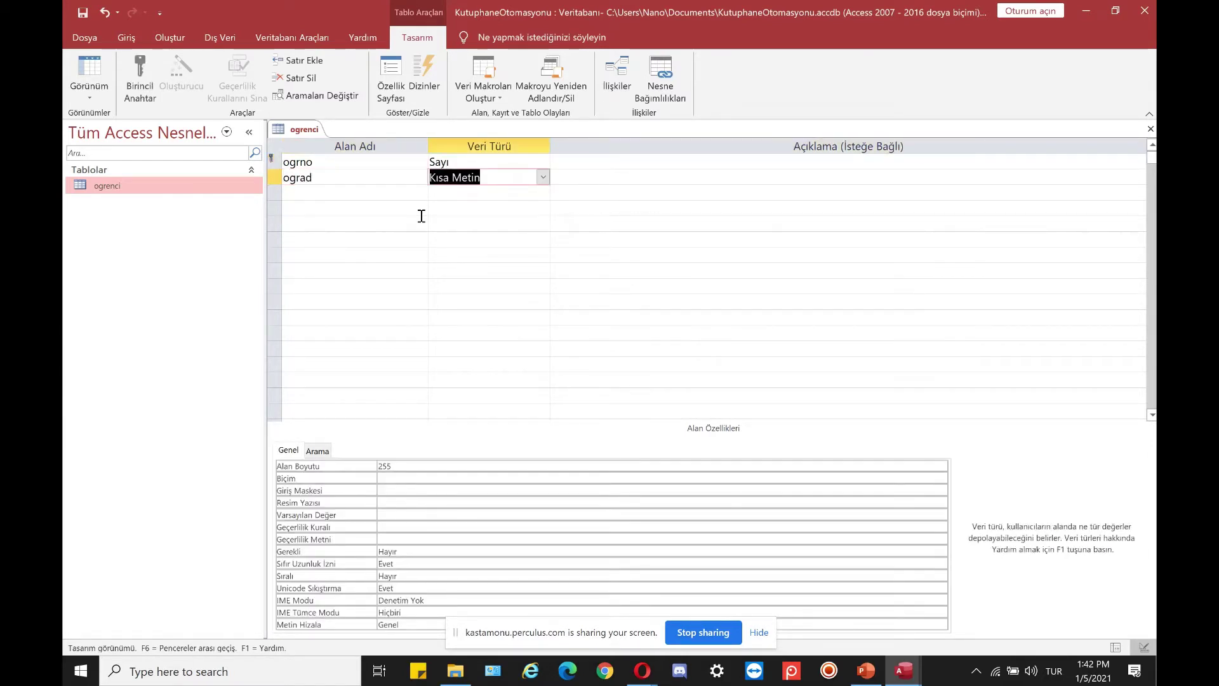
{"action": "key", "text": "Tab"}
{"action": "key", "text": "Tab"}
{"action": "type", "text": "ogrsoy"}
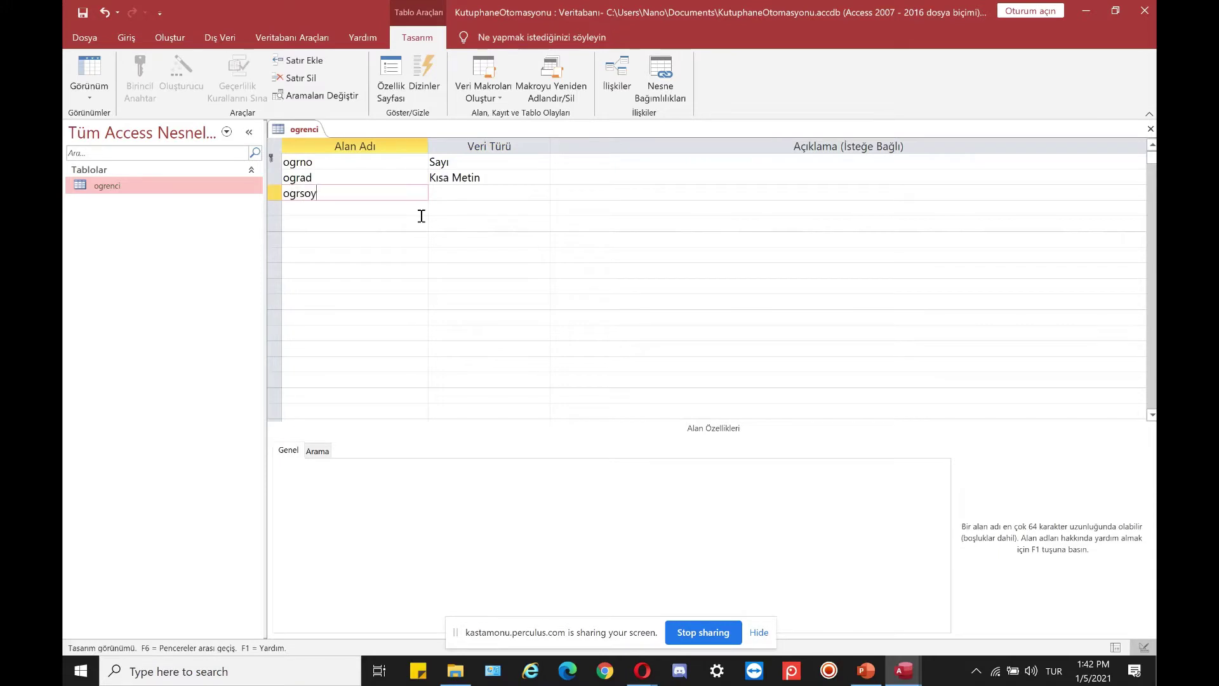
{"action": "type", "text": "ad"}
{"action": "key", "text": "Tab"}
{"action": "key", "text": "Tab"}
{"action": "key", "text": "Tab"}
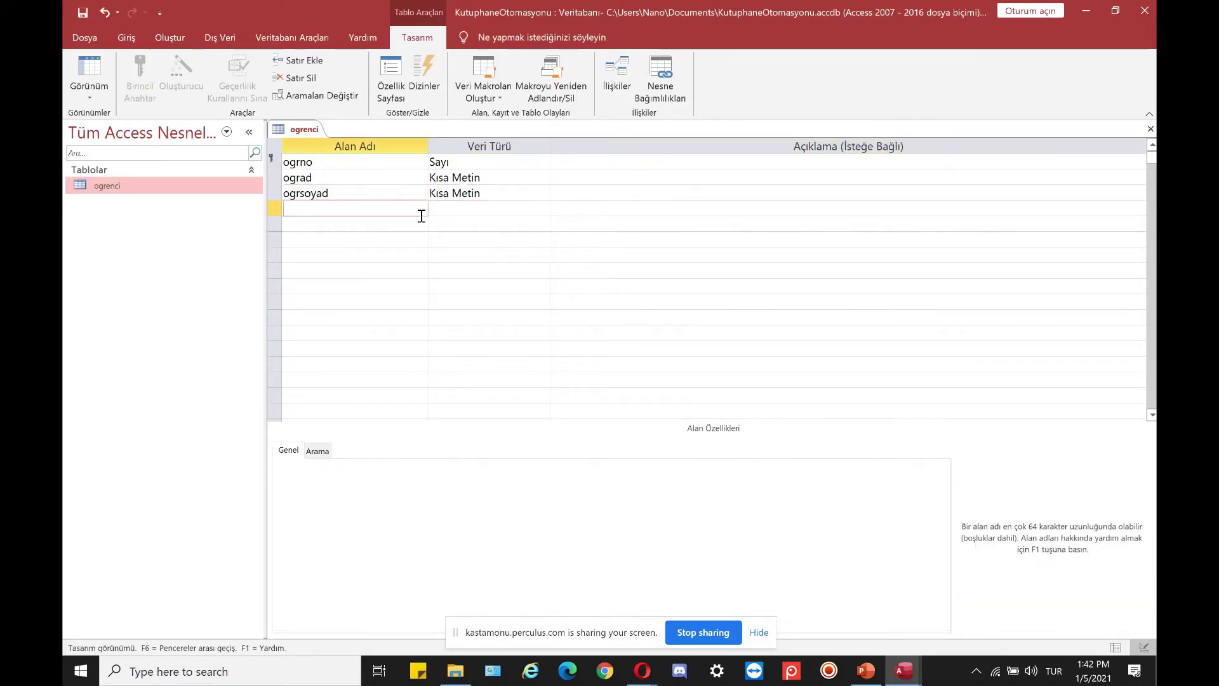
Step: Add the field cinsiyet as Kısa Metin and the field dtarih as Tarih/Saat to the ogrenci table
{"action": "key", "text": "Tab"}
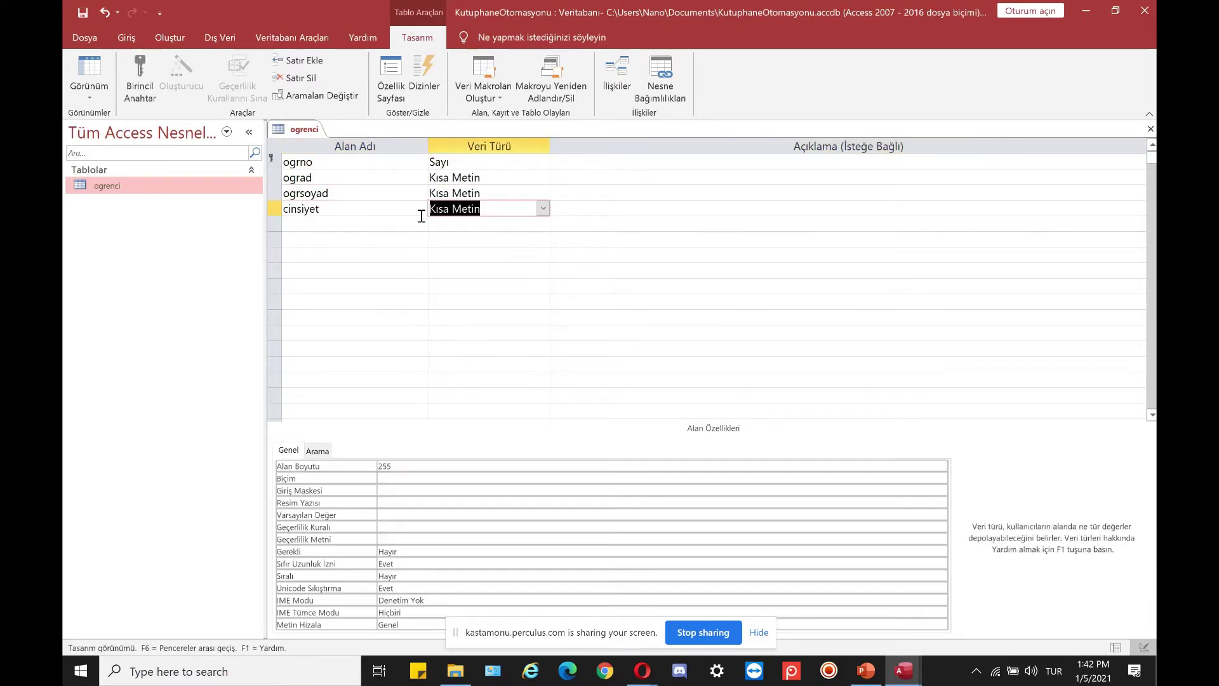
{"action": "key", "text": "Tab"}
{"action": "key", "text": "Tab"}
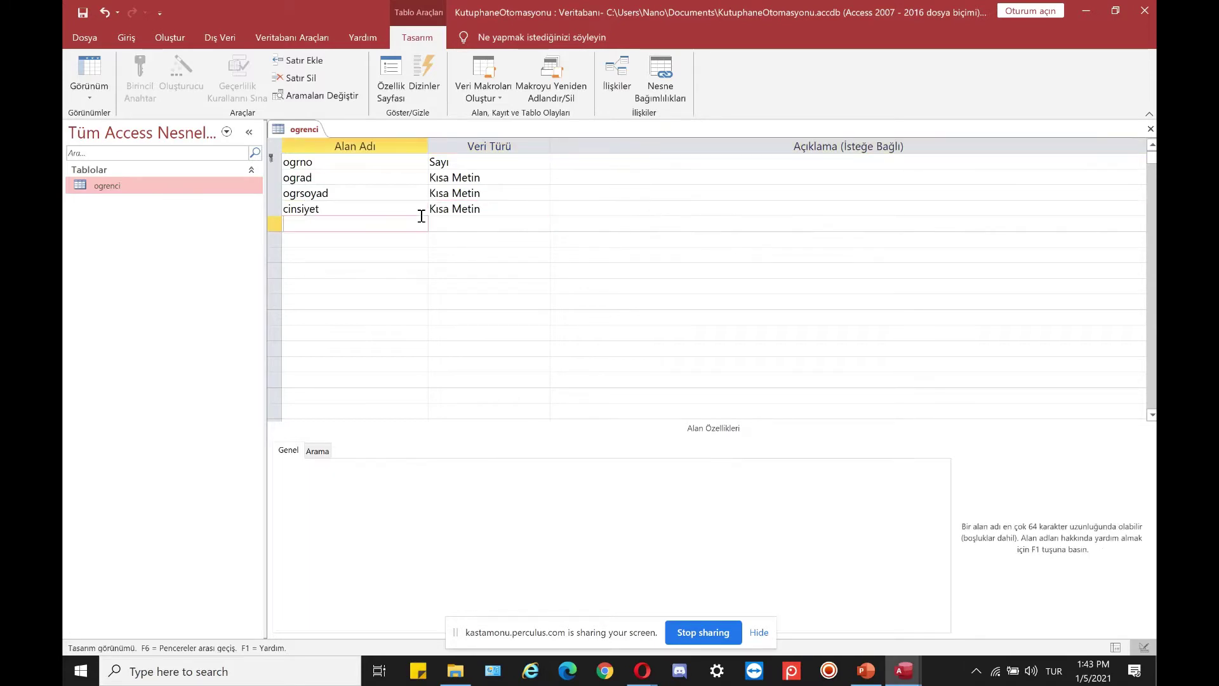
{"action": "type", "text": "dtarih"}
{"action": "key", "text": "Tab"}
{"action": "type", "text": "t"}
{"action": "key", "text": "Tab"}
{"action": "key", "text": "Tab"}
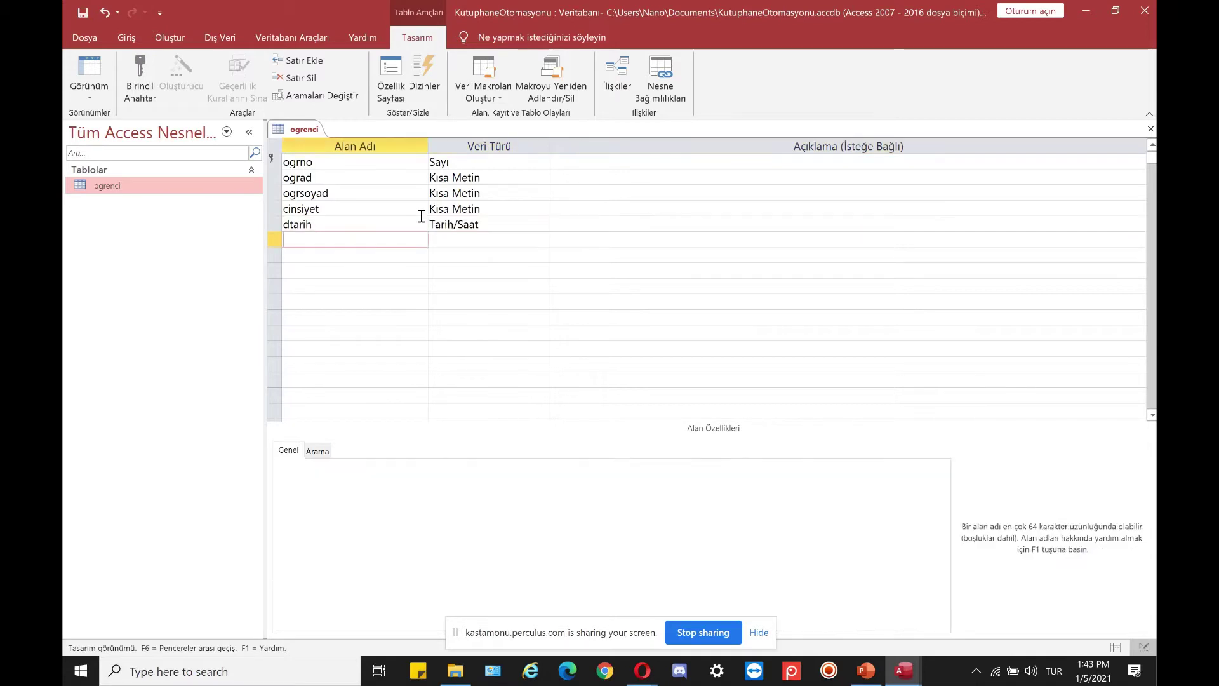
Step: Add the field sinif as Kısa Metin and the field puan as Sayı to the ogrenci table
{"action": "type", "text": "sinif"}
{"action": "key", "text": "Tab"}
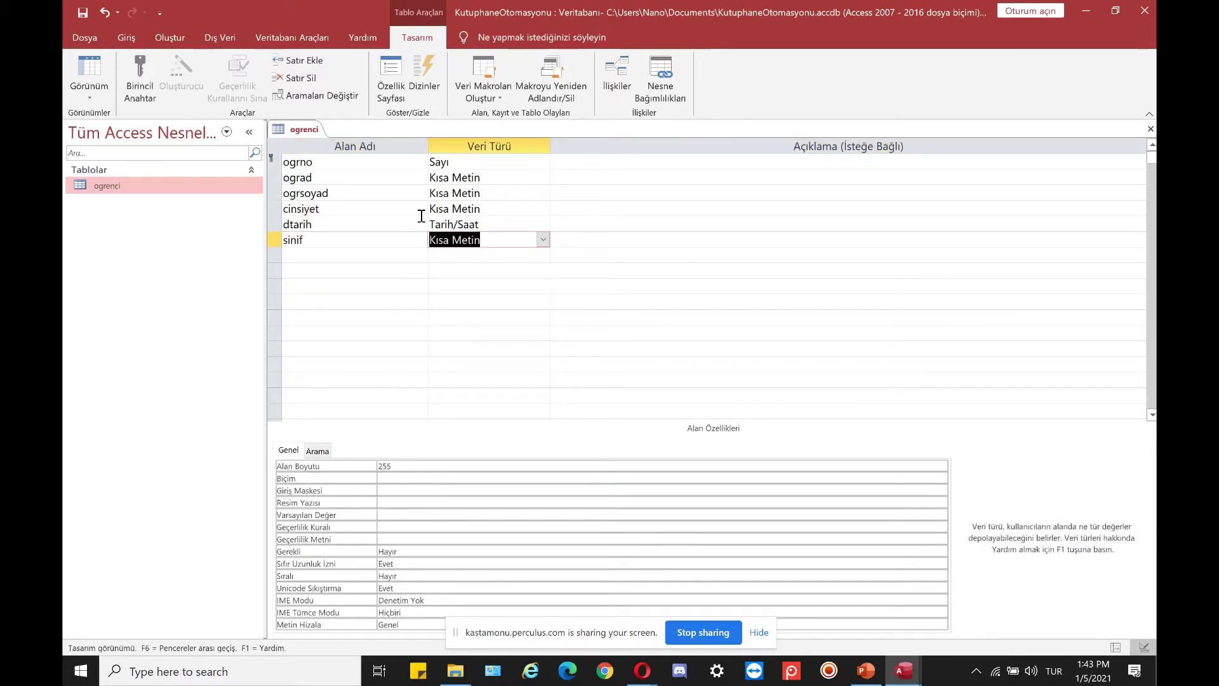
{"action": "key", "text": "Tab"}
{"action": "key", "text": "Tab"}
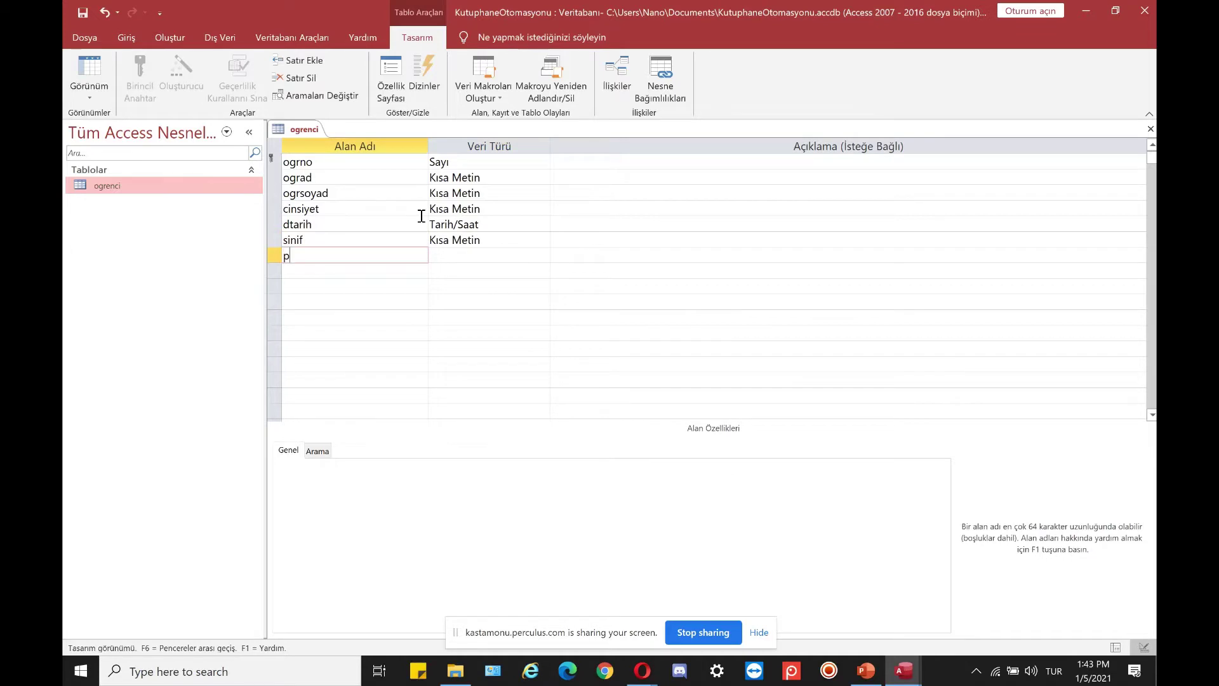
{"action": "key", "text": "Tab"}
{"action": "type", "text": "s"}
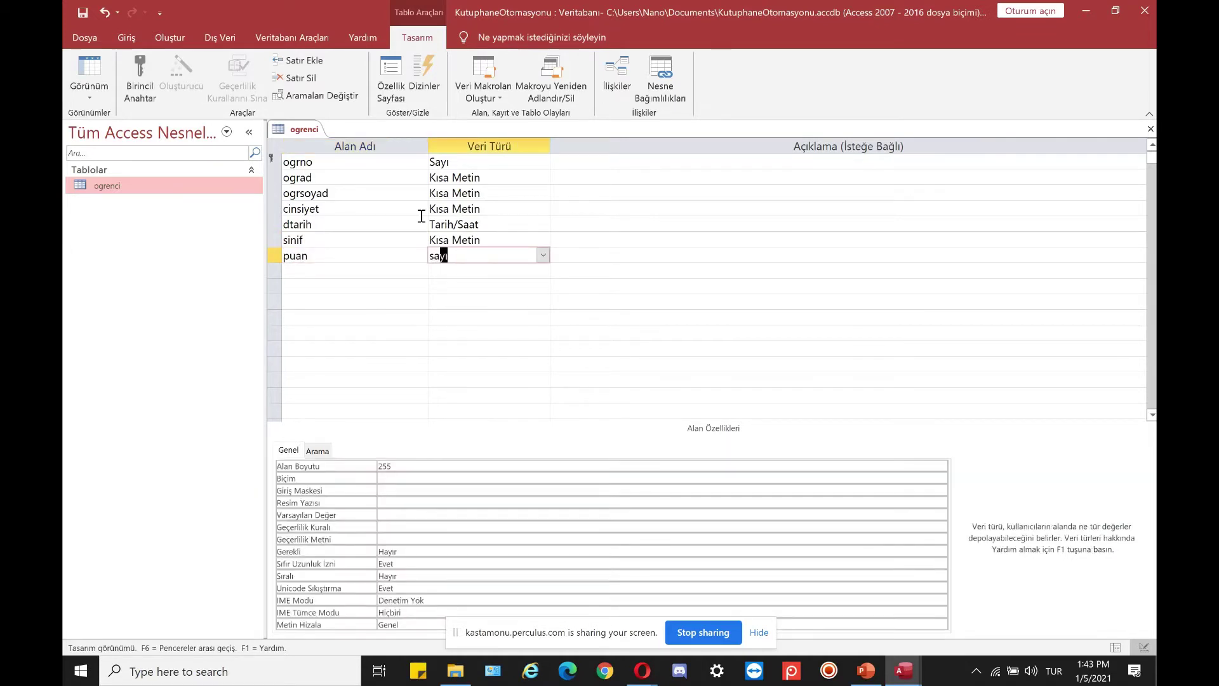
{"action": "key", "text": "Tab"}
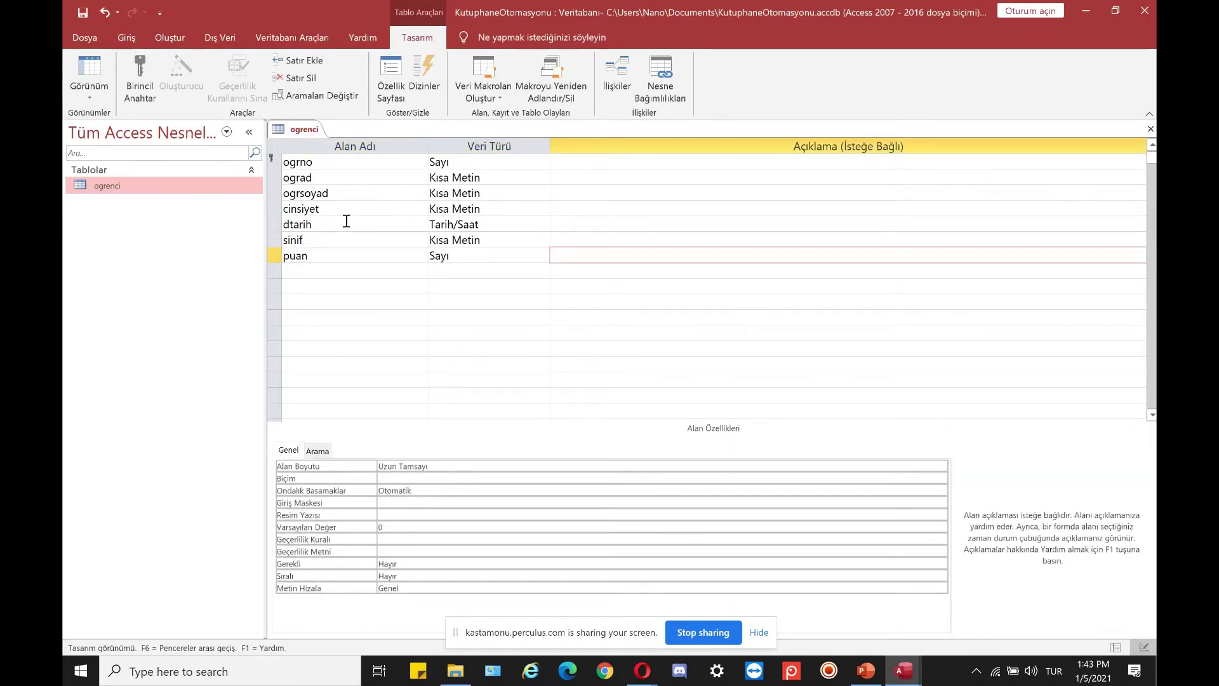
Step: Check the primary key setting of the ogrno field
{"action": "right_click", "coordinate": [275, 163]}
{"action": "left_click", "coordinate": [276, 168]}
{"action": "right_click", "coordinate": [274, 166]}
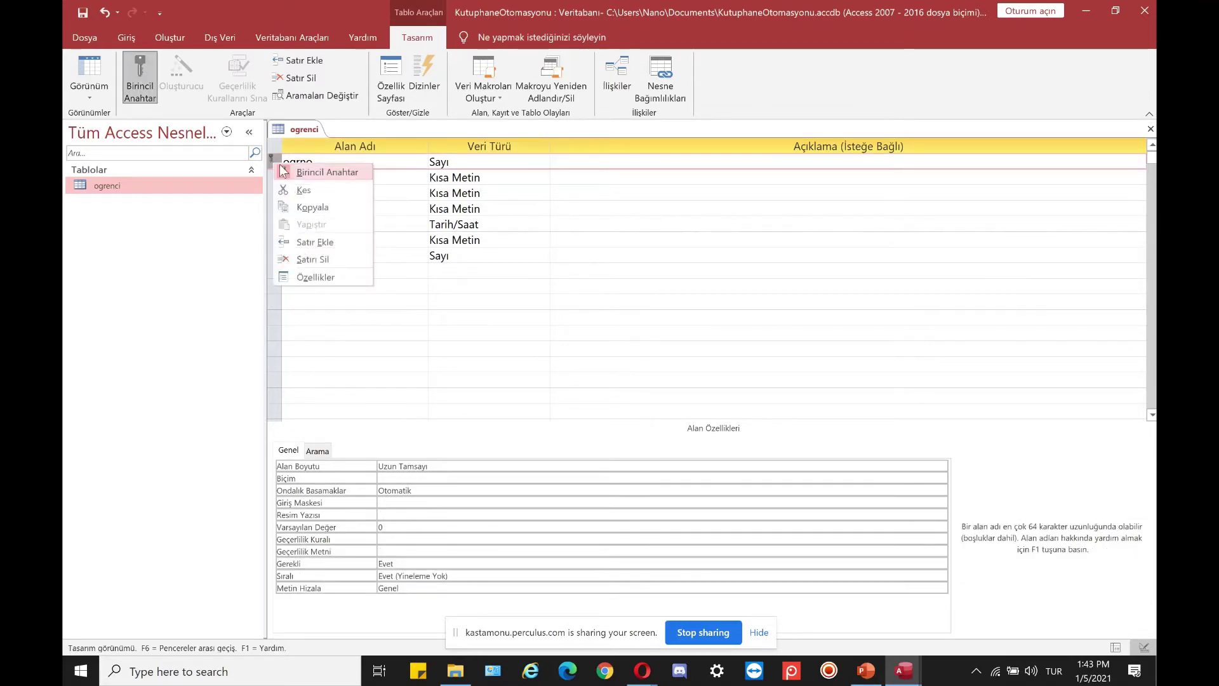
{"action": "left_click", "coordinate": [408, 165]}
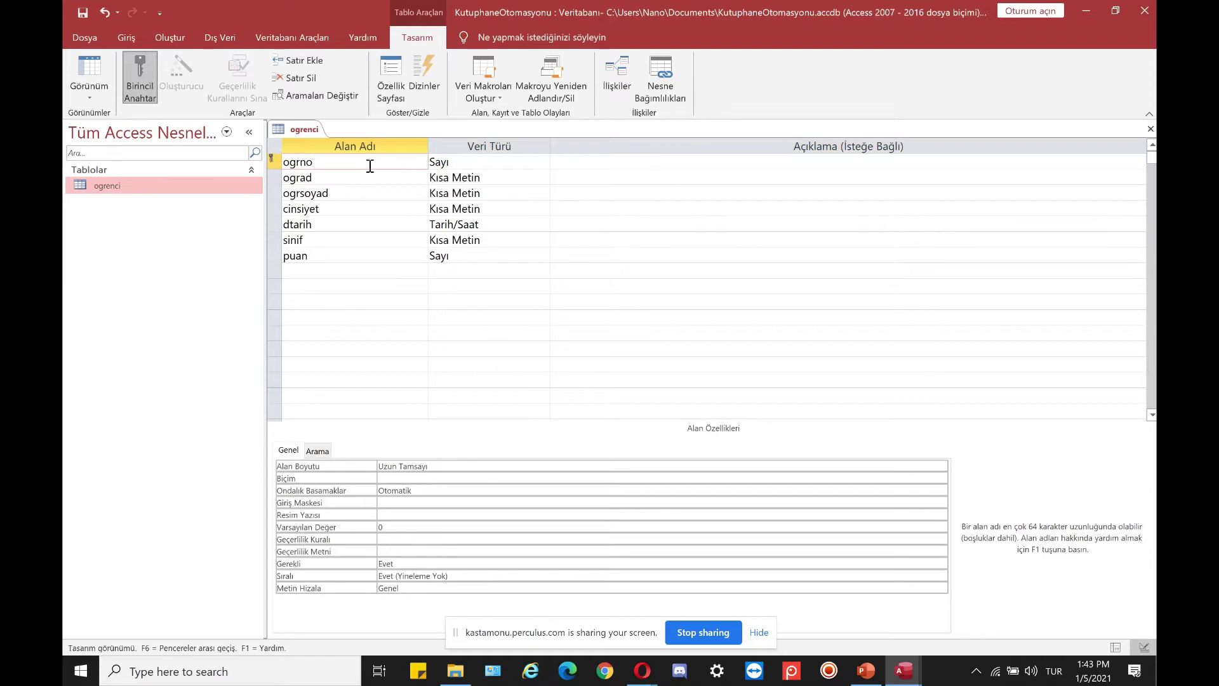
Step: Save the design of the ogrenci table and close the table
{"action": "key", "text": "ctrl+s"}
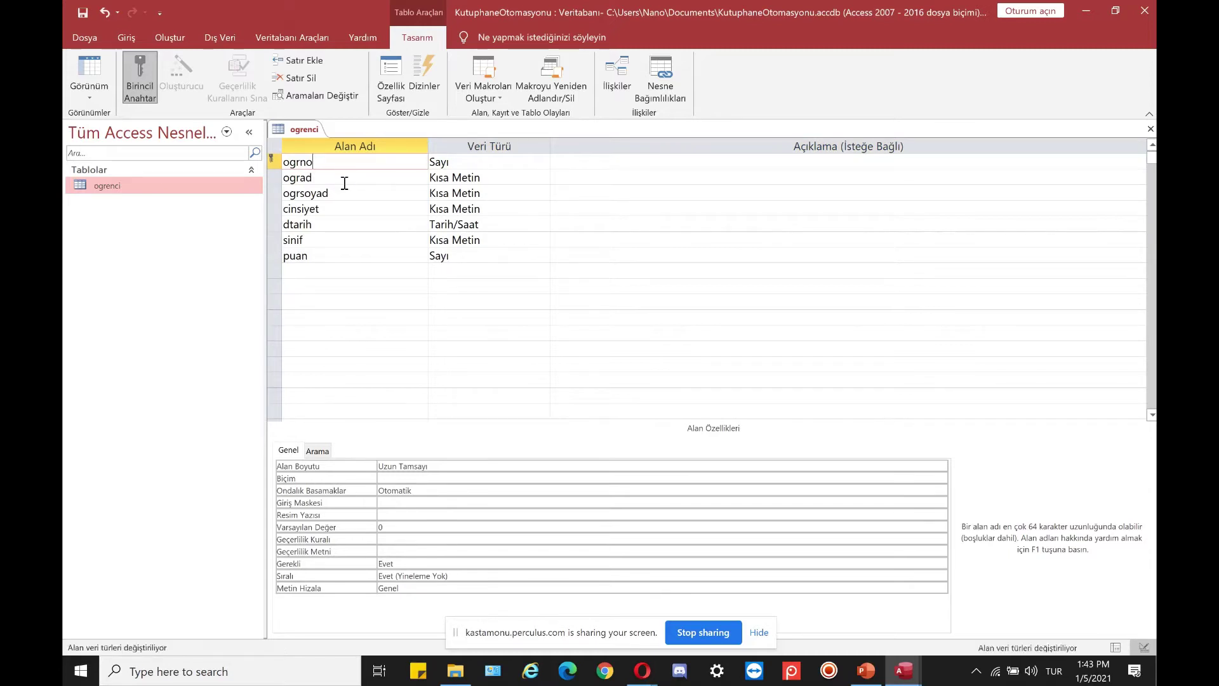
{"action": "right_click", "coordinate": [292, 126]}
{"action": "left_click", "coordinate": [329, 154]}
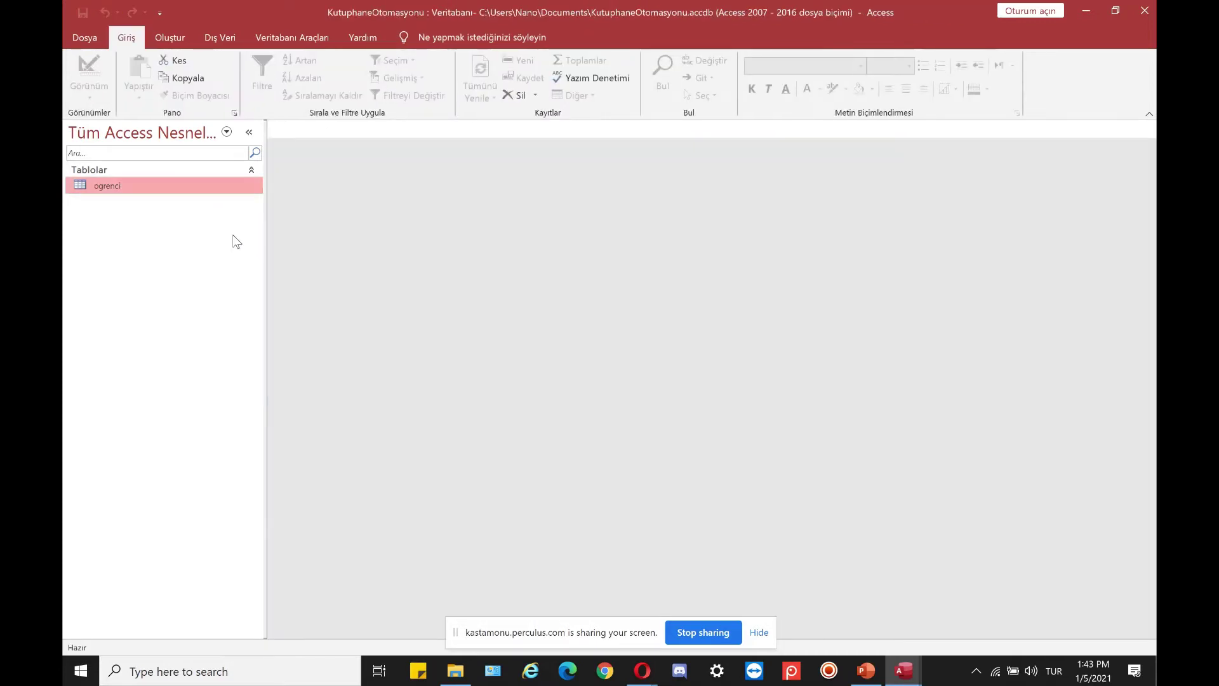
Step: Create a second table and switch it to Design View, saving it under the name islem
{"action": "right_click", "coordinate": [147, 205]}
{"action": "key", "text": "Escape"}
{"action": "left_click", "coordinate": [168, 38]}
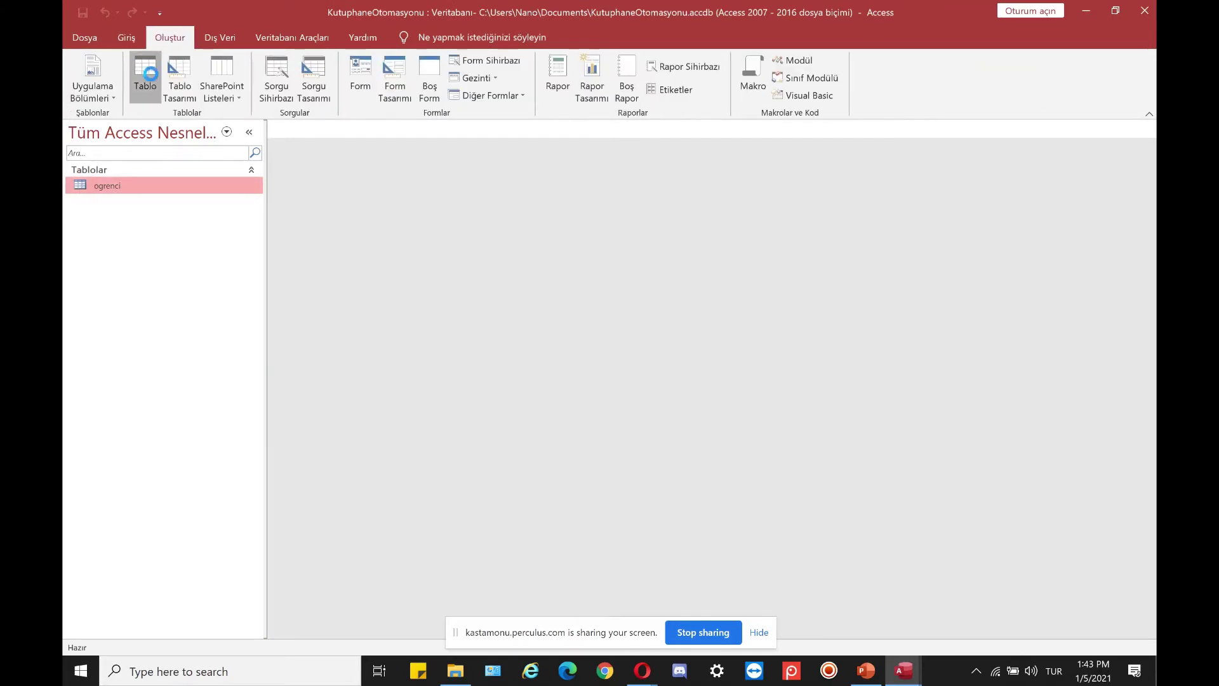
{"action": "left_click", "coordinate": [149, 66]}
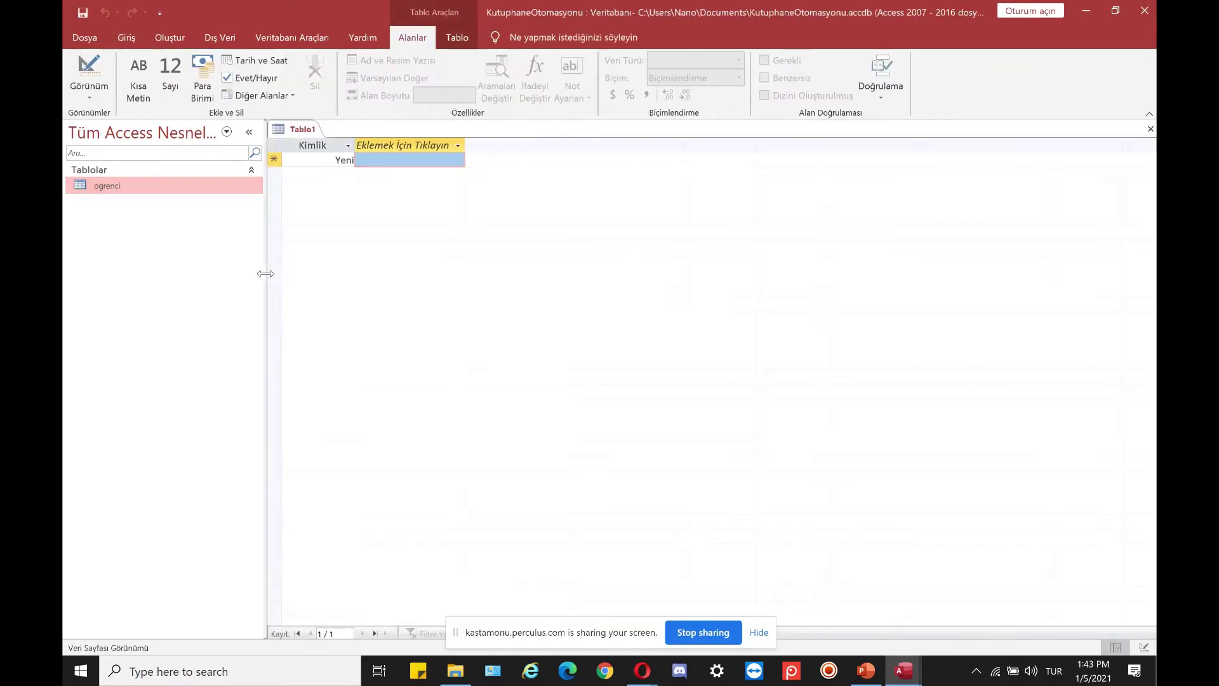
{"action": "left_click", "coordinate": [85, 95]}
{"action": "left_click", "coordinate": [114, 158]}
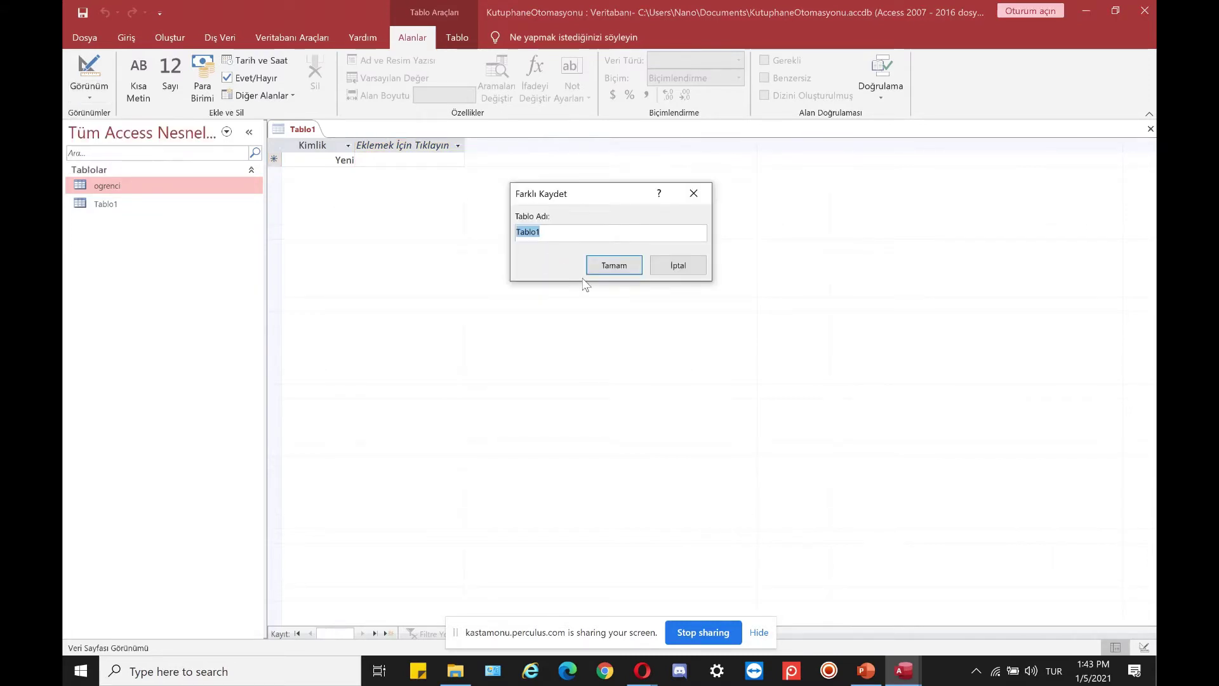
{"action": "type", "text": "islem"}
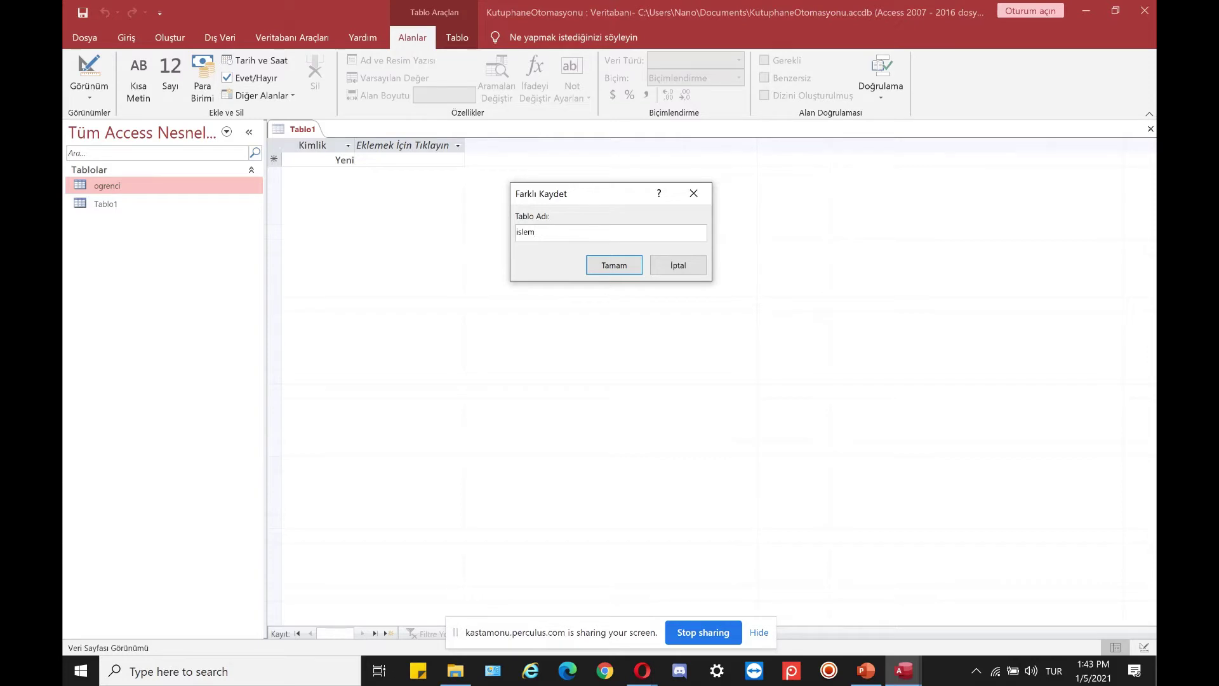
{"action": "key", "text": "Return"}
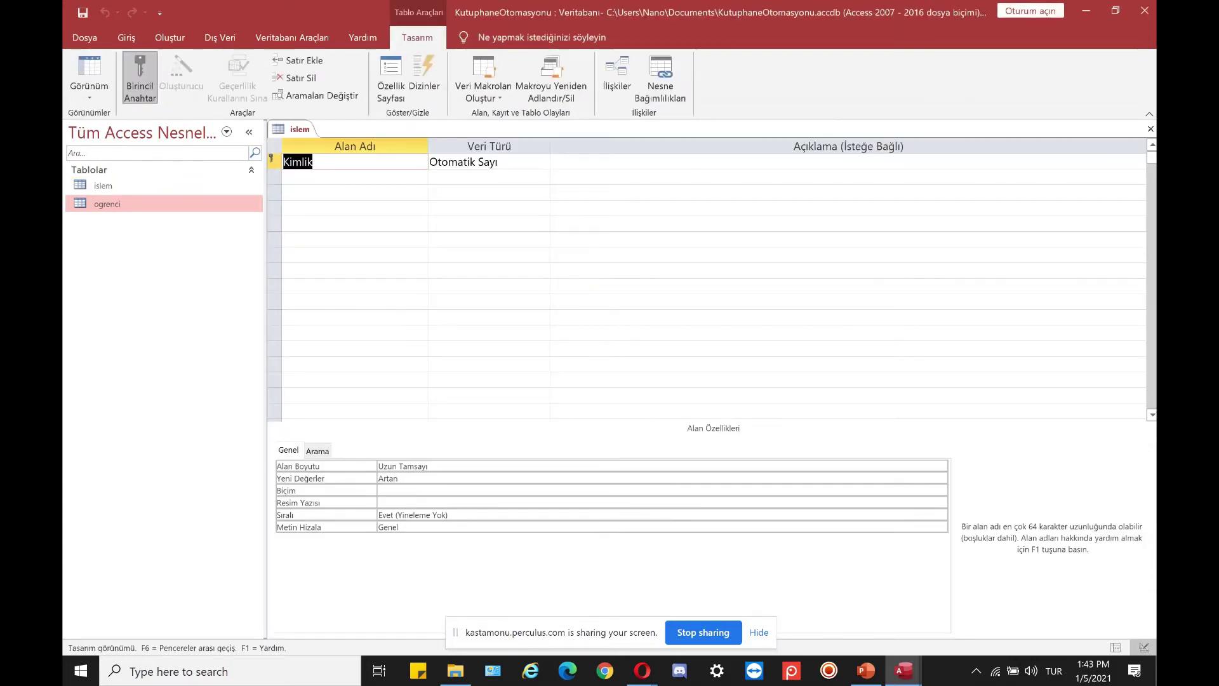
Step: Rename the Kimlik field of the islem table to islemno and set its data type to Sayı
{"action": "left_click", "coordinate": [328, 175]}
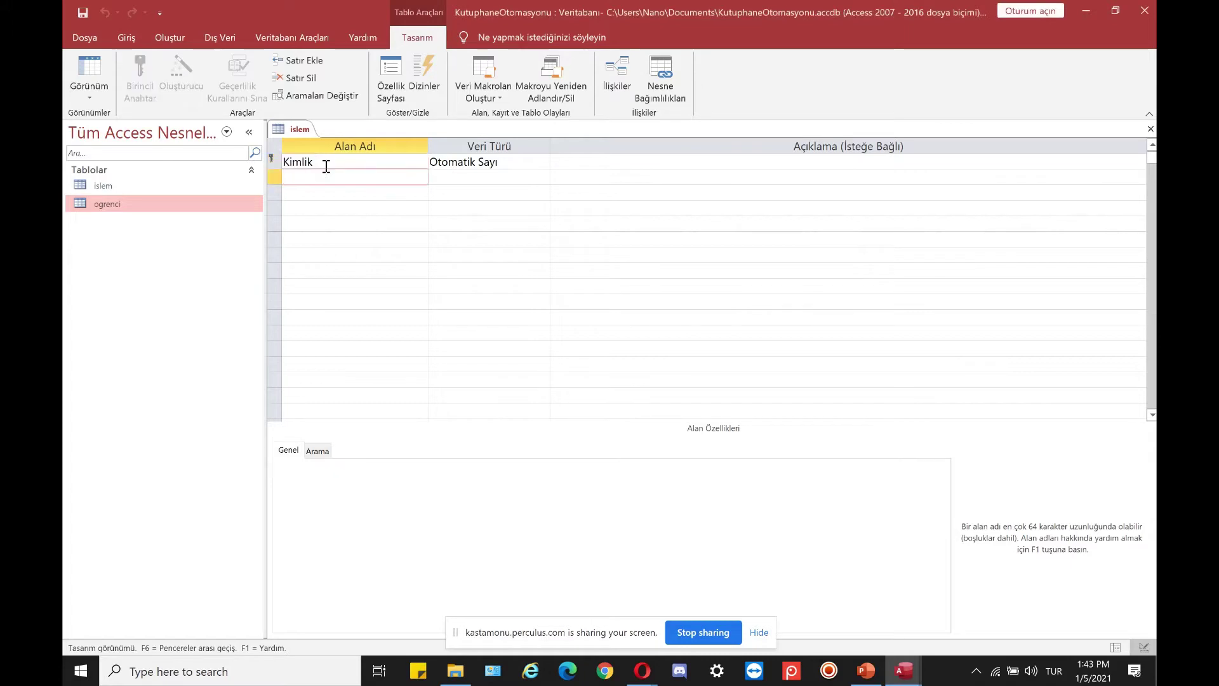
{"action": "double_click", "coordinate": [327, 166]}
{"action": "type", "text": "islem"}
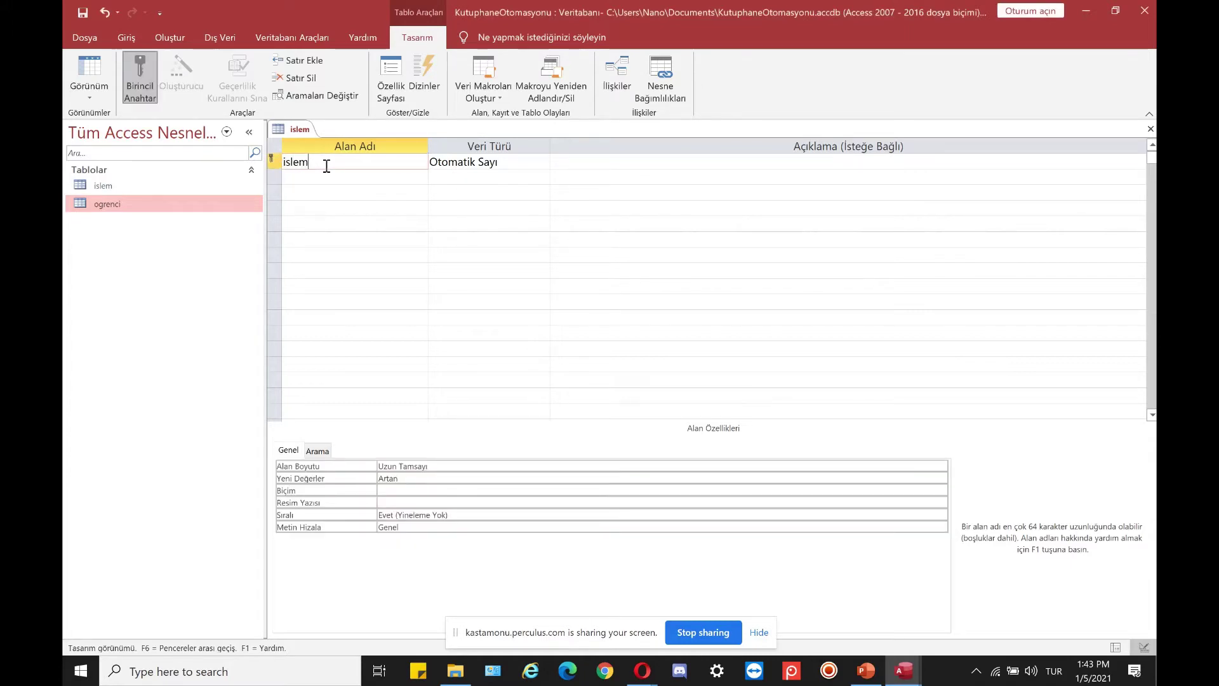
{"action": "type", "text": "no"}
{"action": "key", "text": "Tab"}
{"action": "type", "text": "Sayı"}
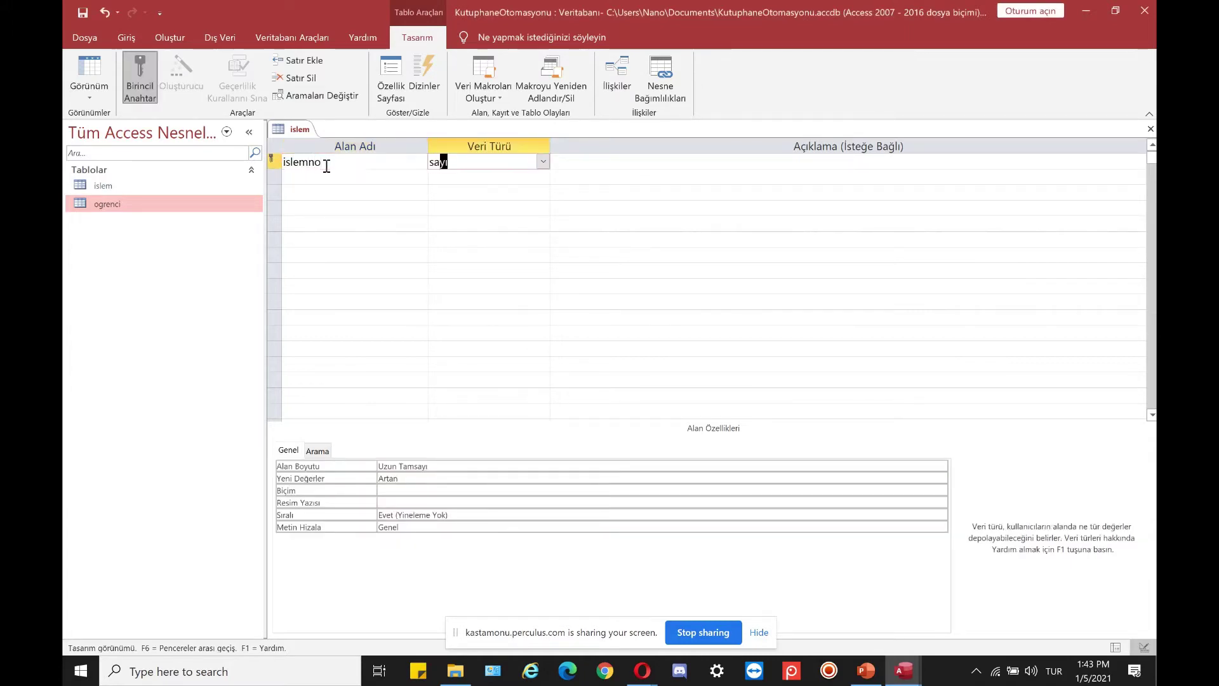
Step: Add the fields ogrno and kitapno to the islem table, both with data type Sayı
{"action": "key", "text": "Return"}
{"action": "key", "text": "Return"}
{"action": "type", "text": "ogrno"}
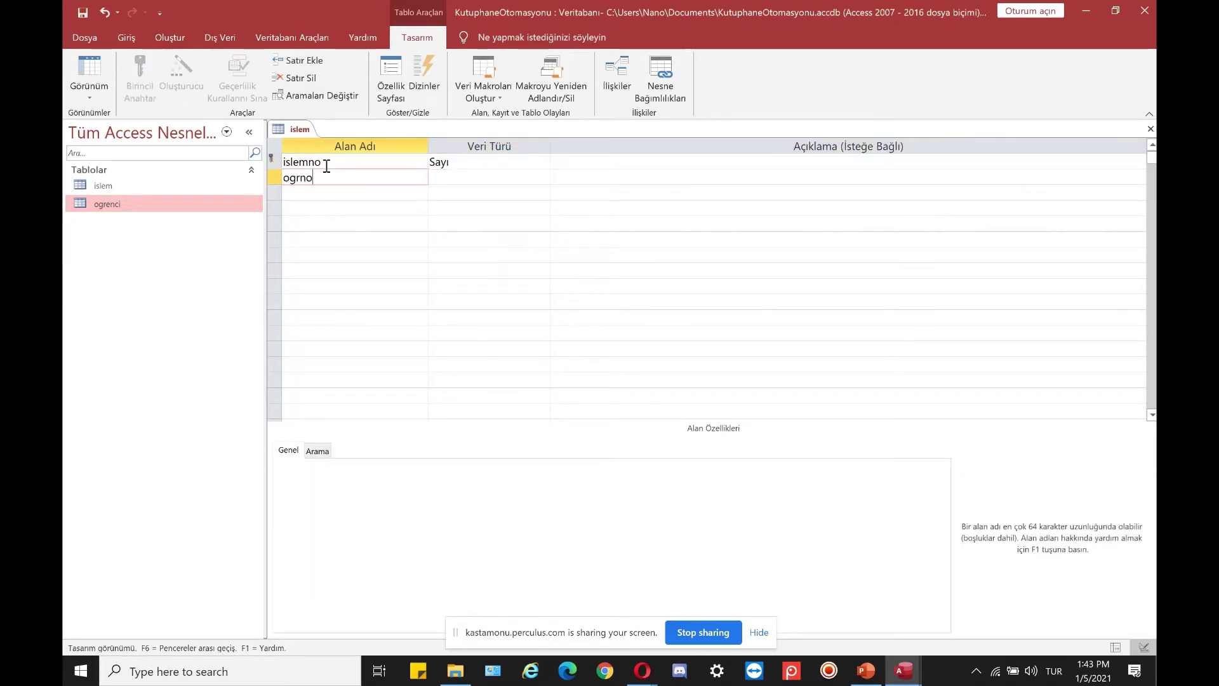
{"action": "key", "text": "Tab"}
{"action": "type", "text": "Sayı"}
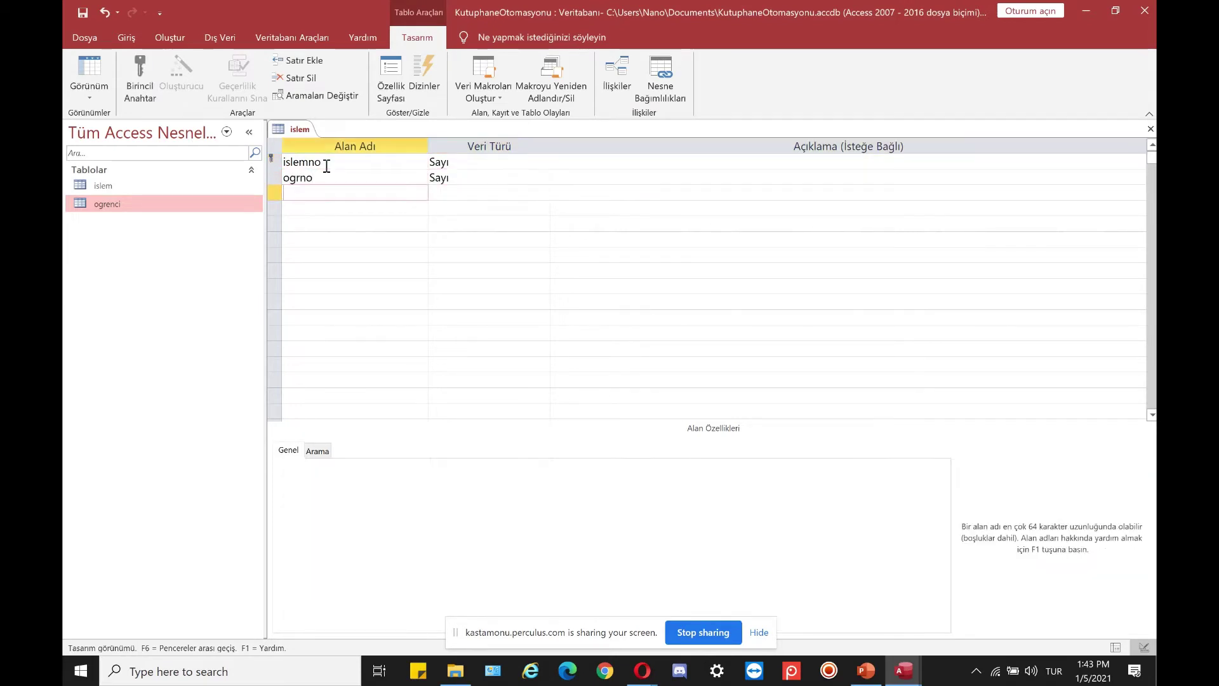
{"action": "key", "text": "Return"}
{"action": "key", "text": "Return"}
{"action": "type", "text": "kitapno"}
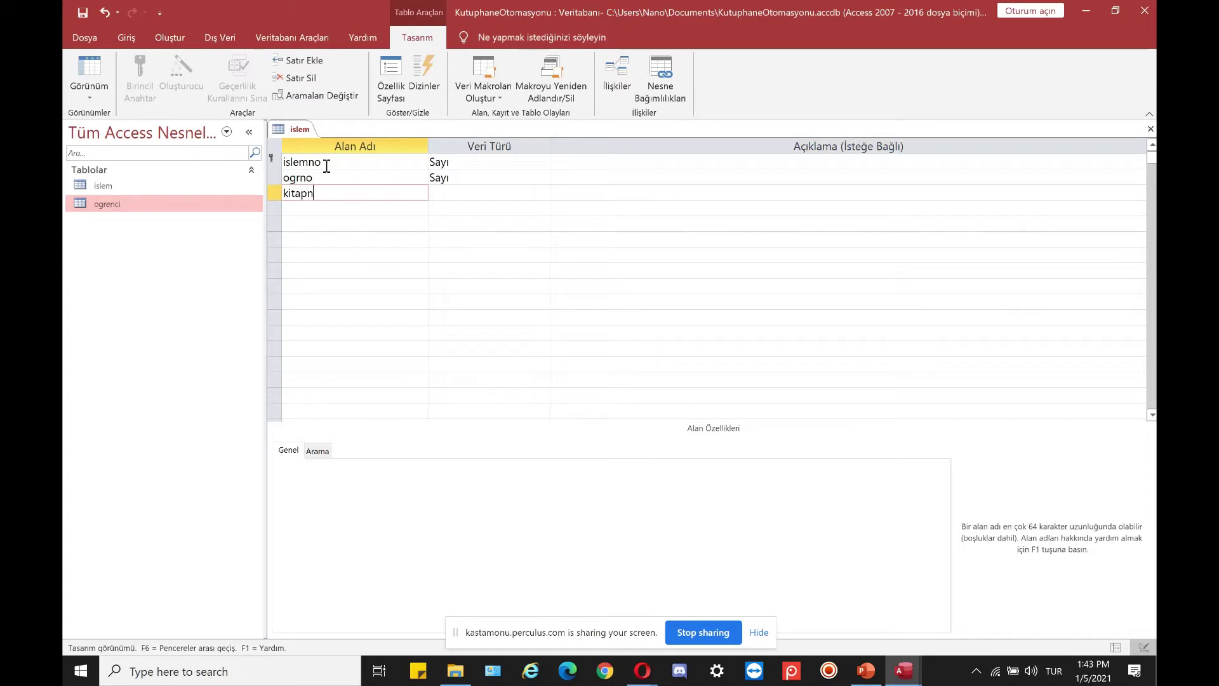
{"action": "key", "text": "Tab"}
{"action": "type", "text": "say"}
{"action": "key", "text": "Return"}
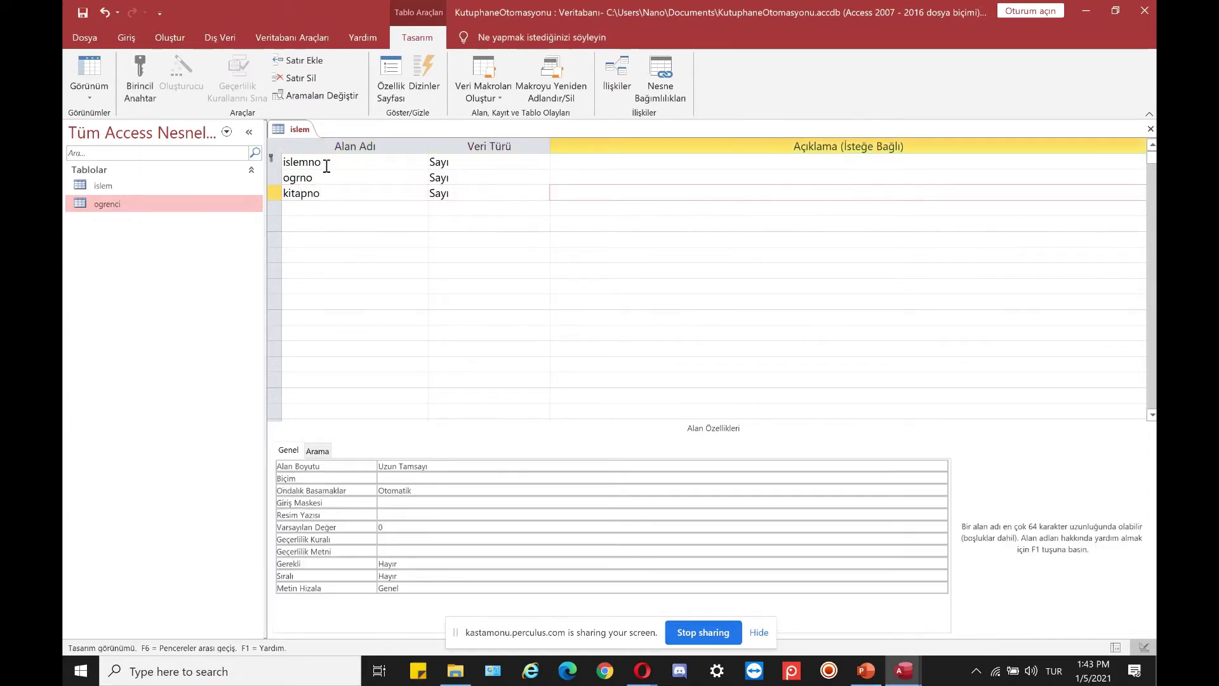
Step: Add the fields atarih and vtarih to the islem table, both with data type Tarih/Saat
{"action": "key", "text": "Return"}
{"action": "type", "text": "atarih"}
{"action": "key", "text": "Tab"}
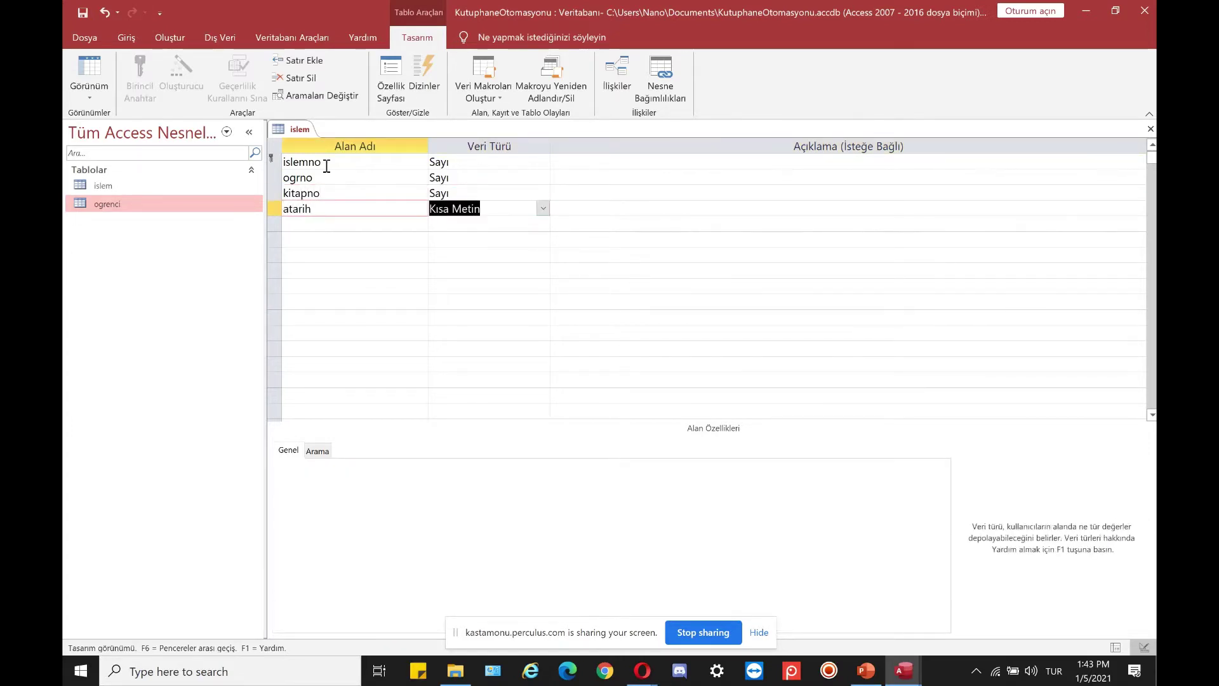
{"action": "type", "text": "tarih/Saat"}
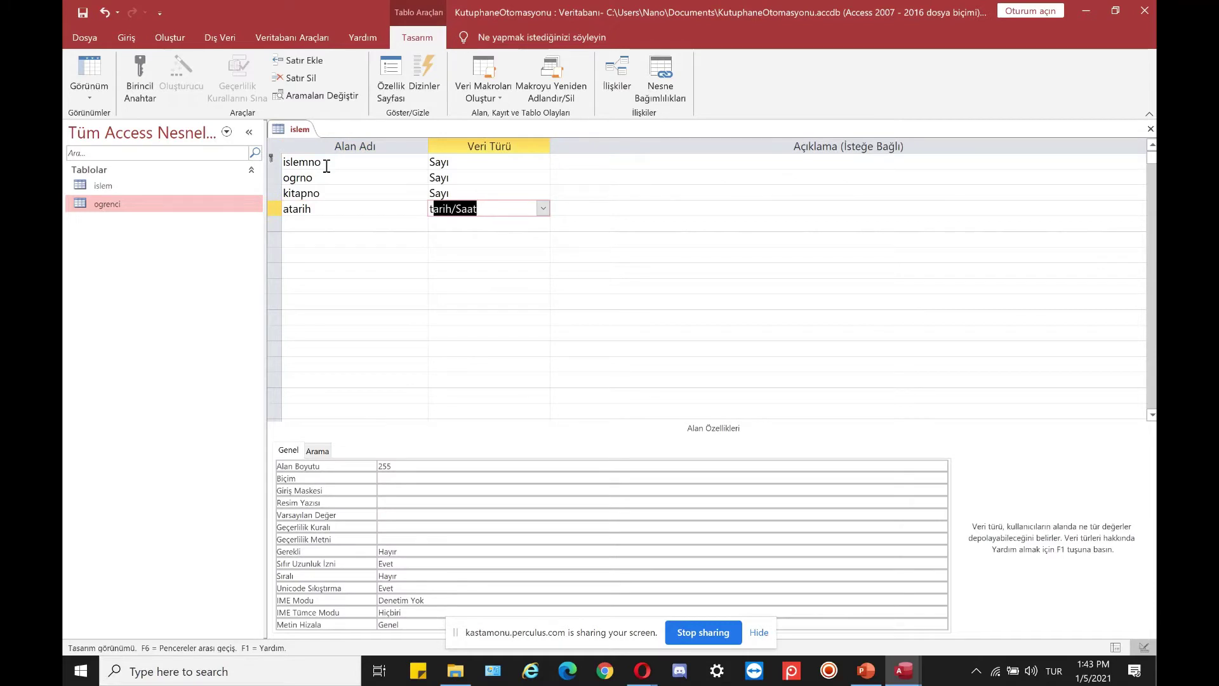
{"action": "key", "text": "Return"}
{"action": "key", "text": "Return"}
{"action": "type", "text": "v"}
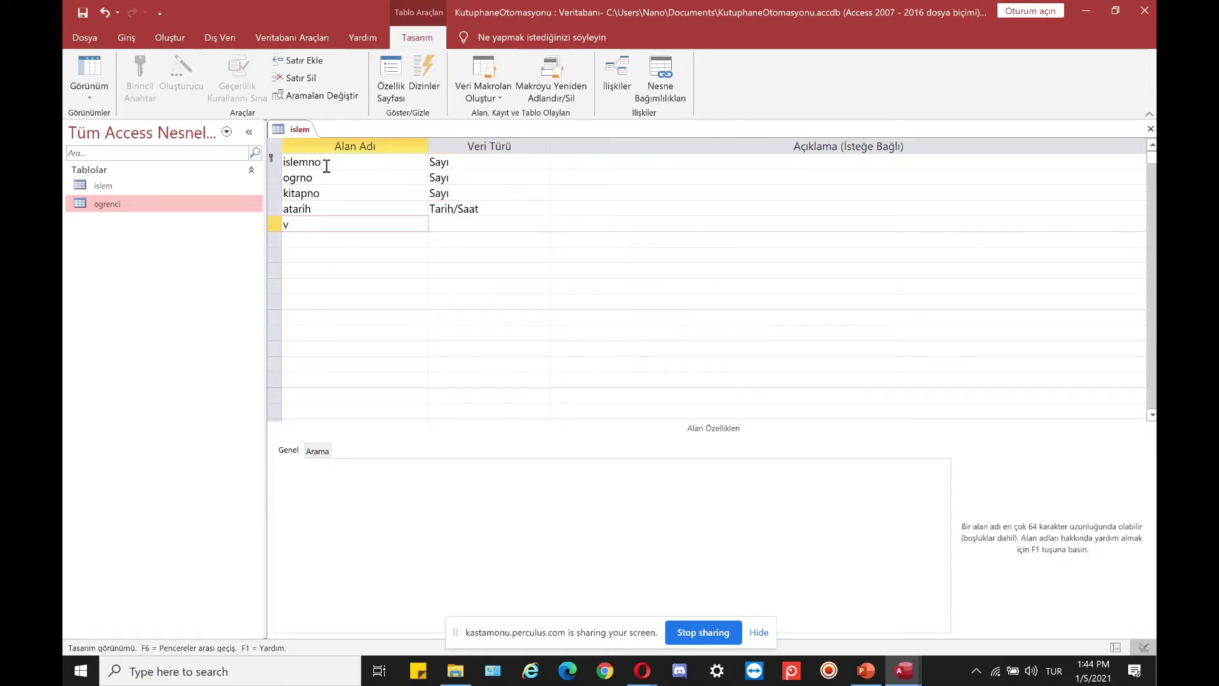
{"action": "type", "text": "tarih"}
{"action": "key", "text": "Tab"}
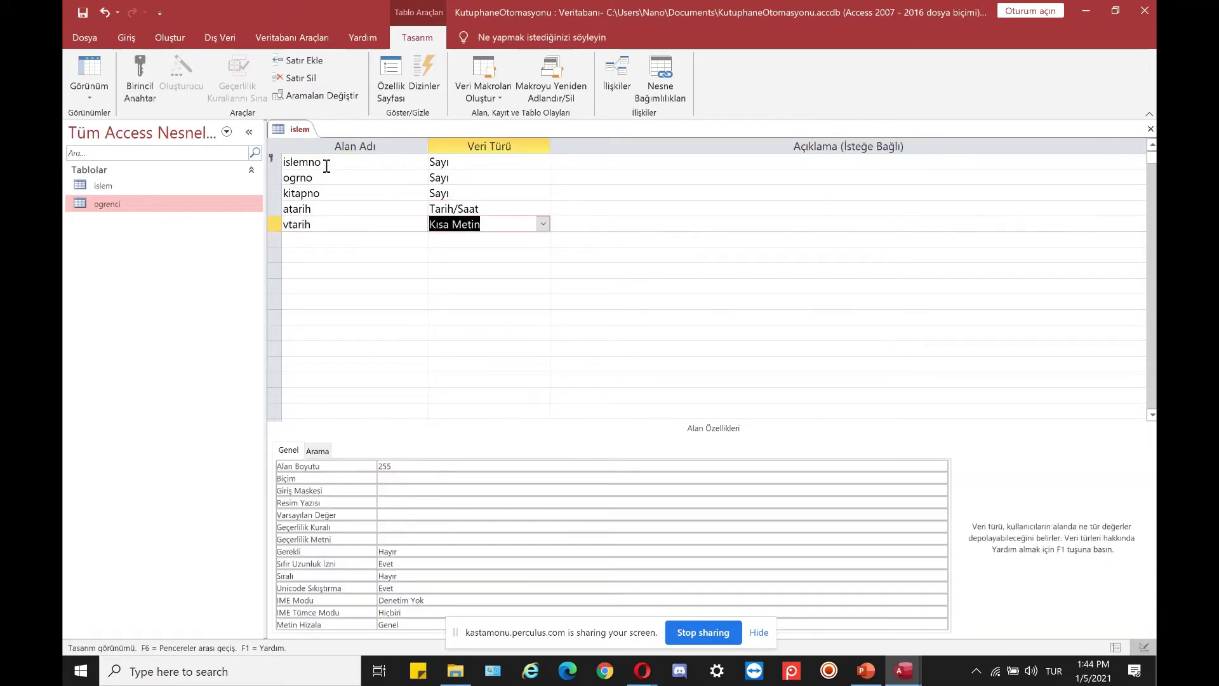
{"action": "type", "text": "tarih/Saat"}
{"action": "key", "text": "Return"}
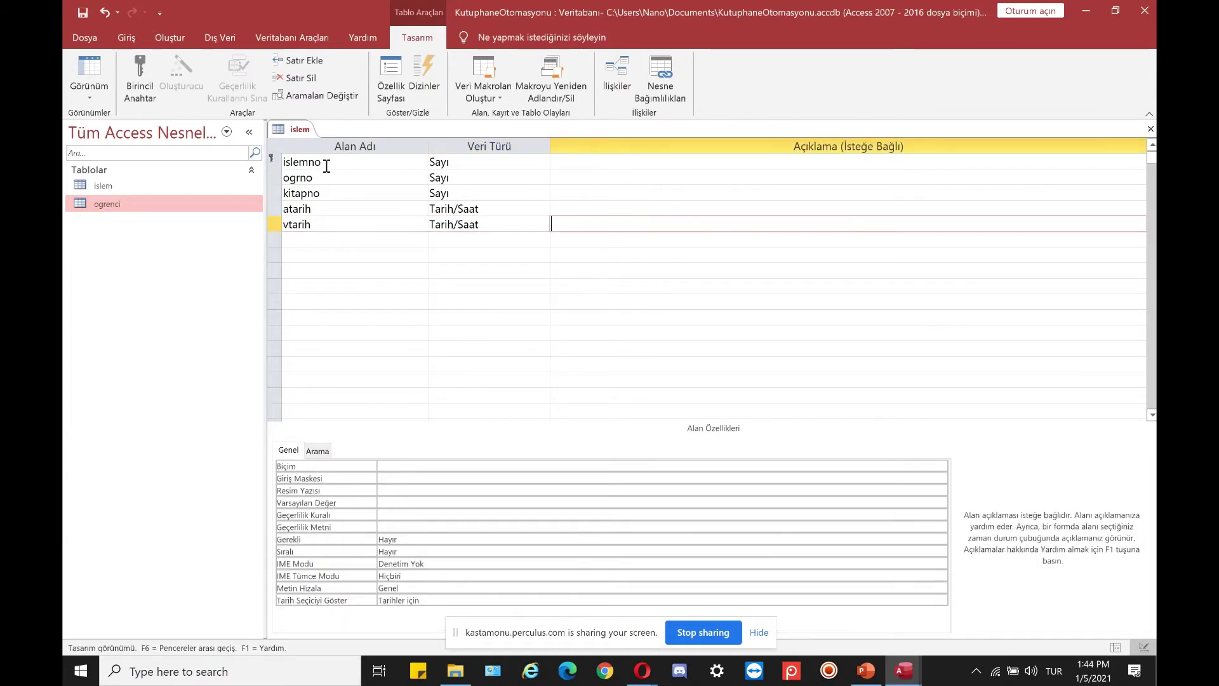
Step: Check the primary key setting of the islemno field
{"action": "left_click", "coordinate": [277, 162]}
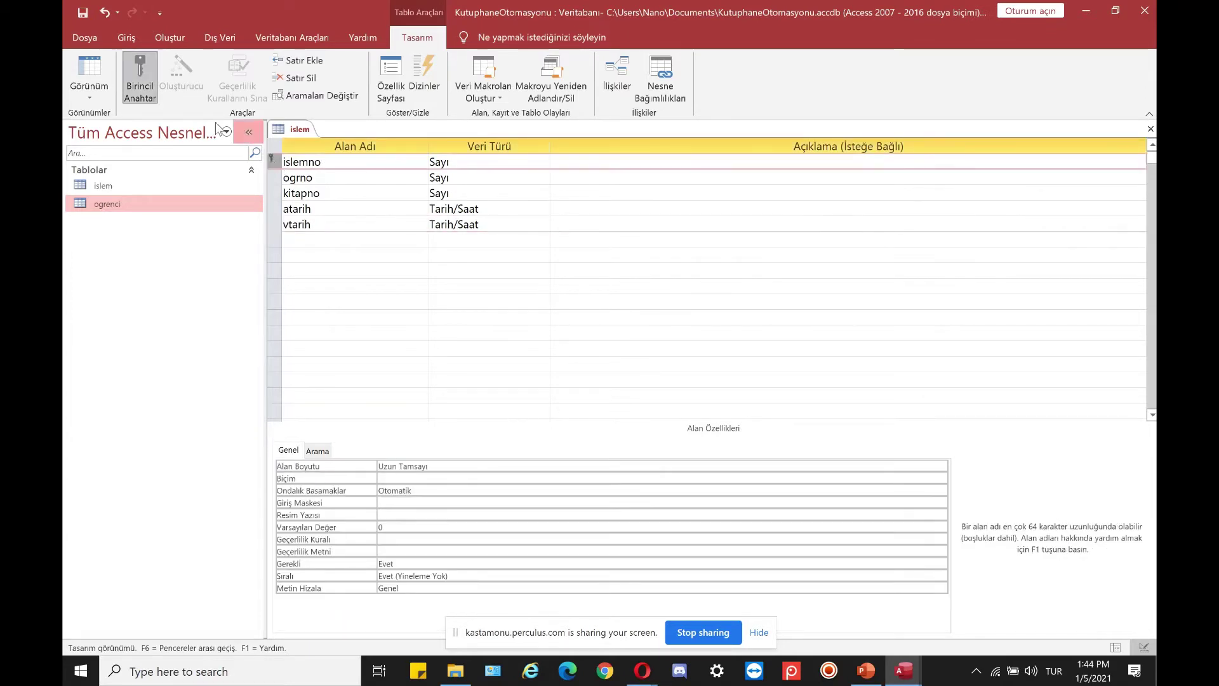
{"action": "right_click", "coordinate": [278, 163]}
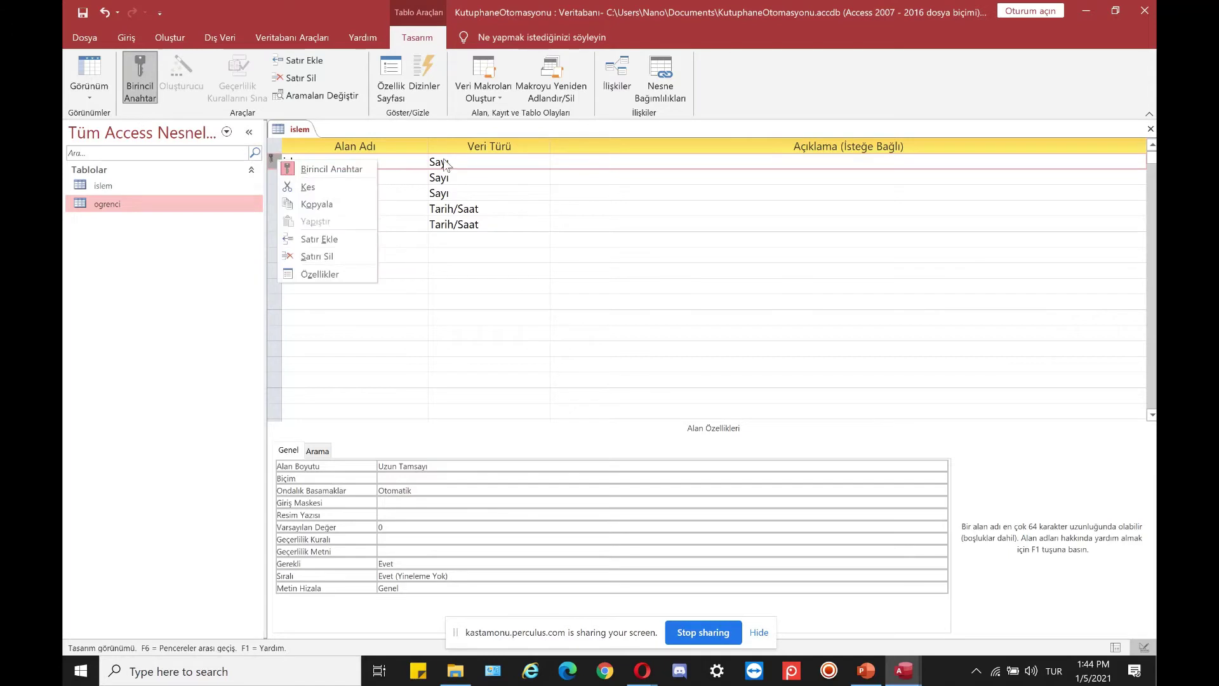
{"action": "left_click", "coordinate": [485, 166]}
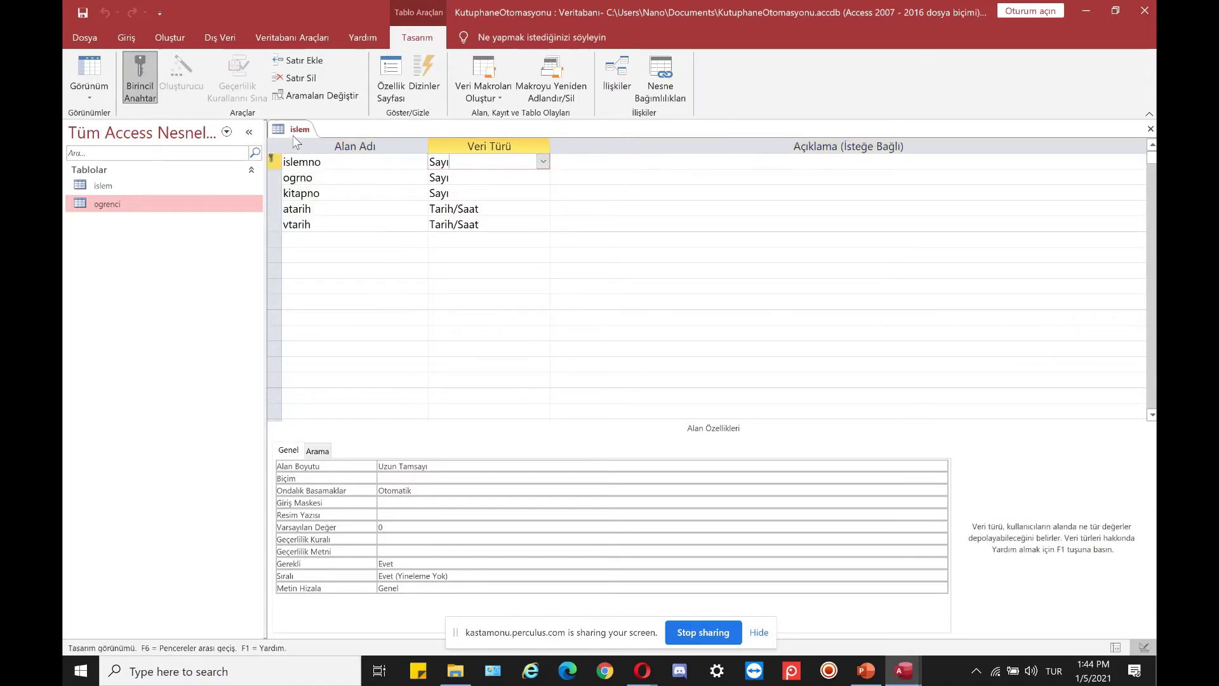
Step: Create a third table and switch it to Design View, saving it under the name kitap
{"action": "left_click", "coordinate": [135, 38]}
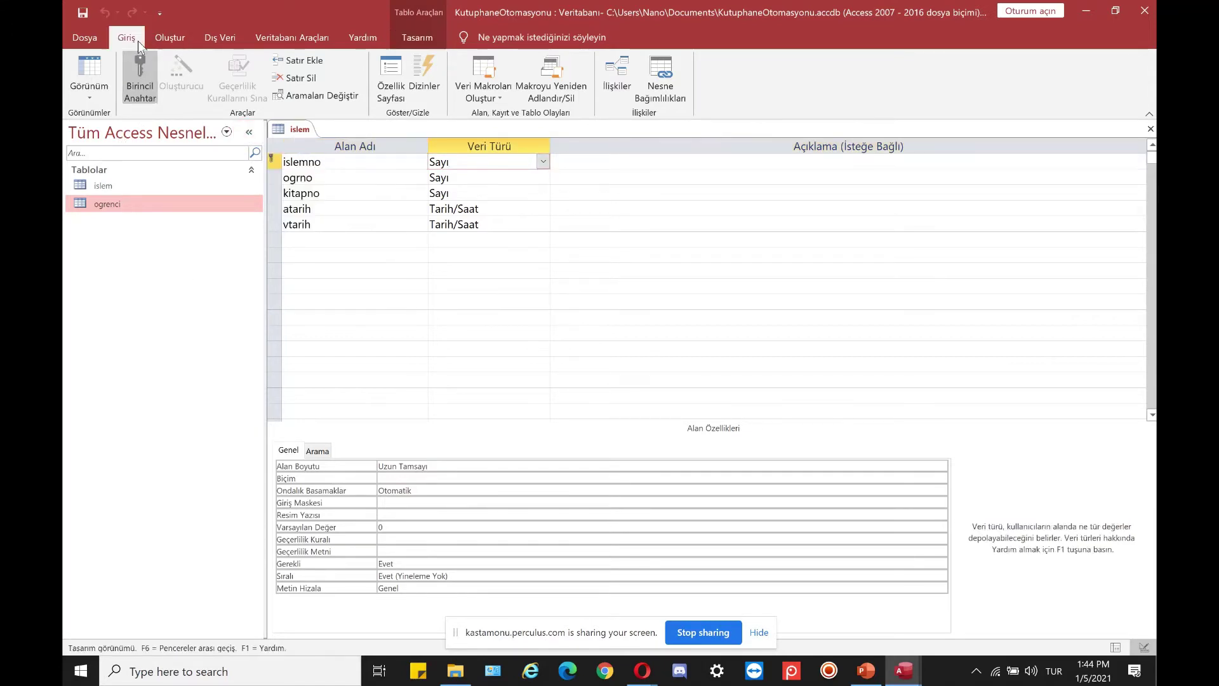
{"action": "left_click", "coordinate": [169, 36]}
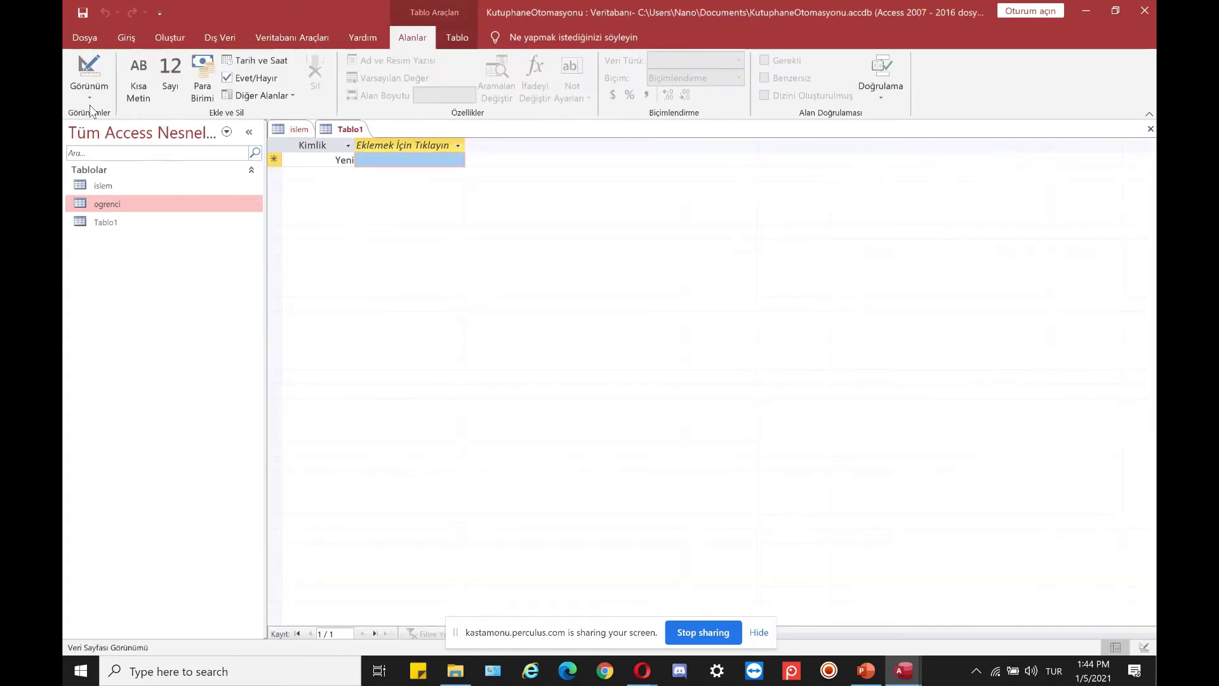
{"action": "left_click", "coordinate": [89, 101]}
{"action": "left_click", "coordinate": [111, 124]}
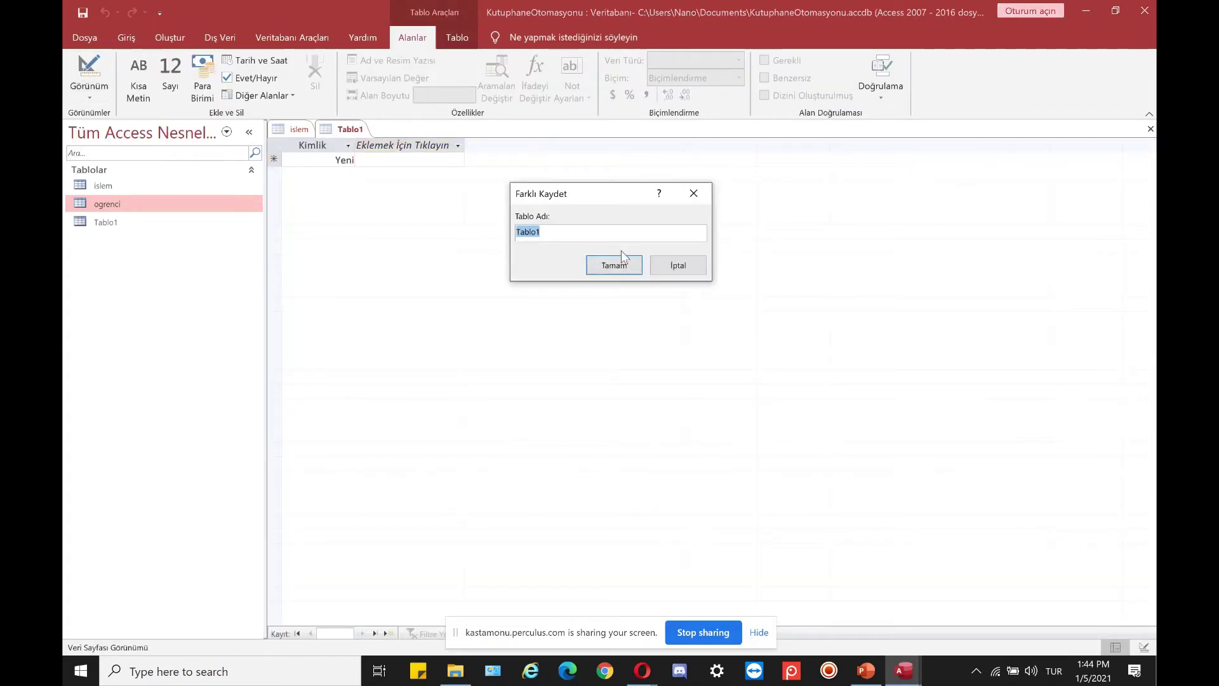
{"action": "type", "text": "kitap"}
{"action": "left_click", "coordinate": [622, 261]}
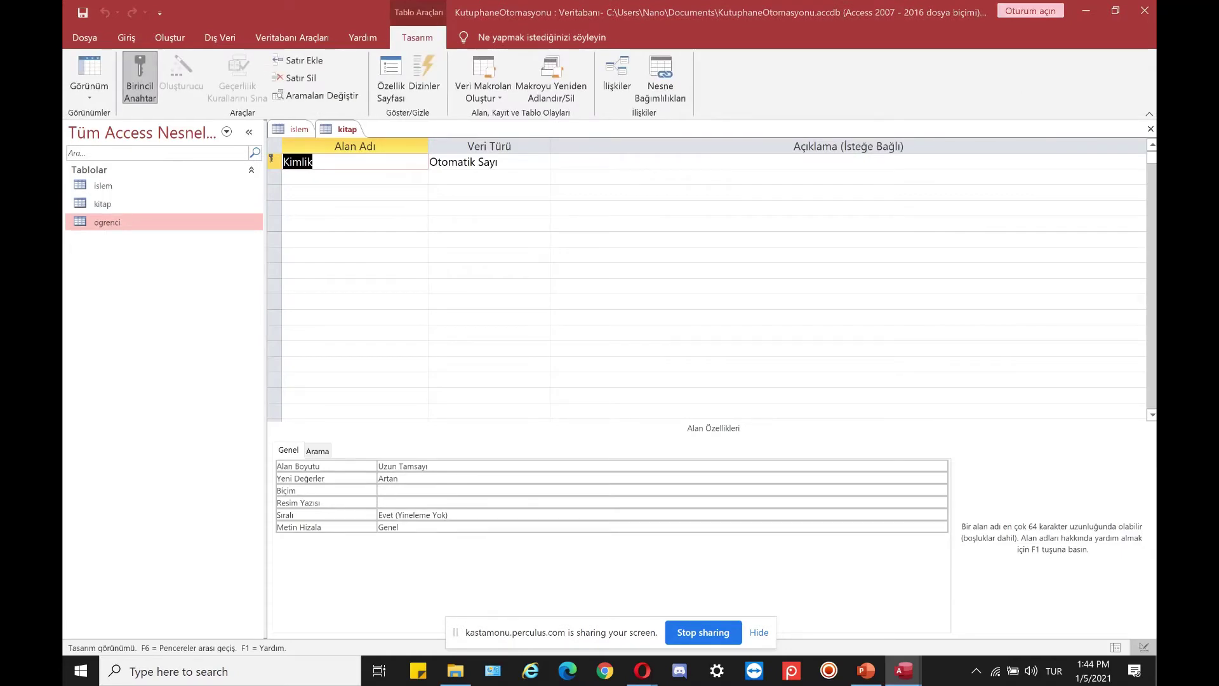
Step: Rename the Kimlik field of the kitap table to kitapno and set its data type to Sayı
{"action": "double_click", "coordinate": [363, 158]}
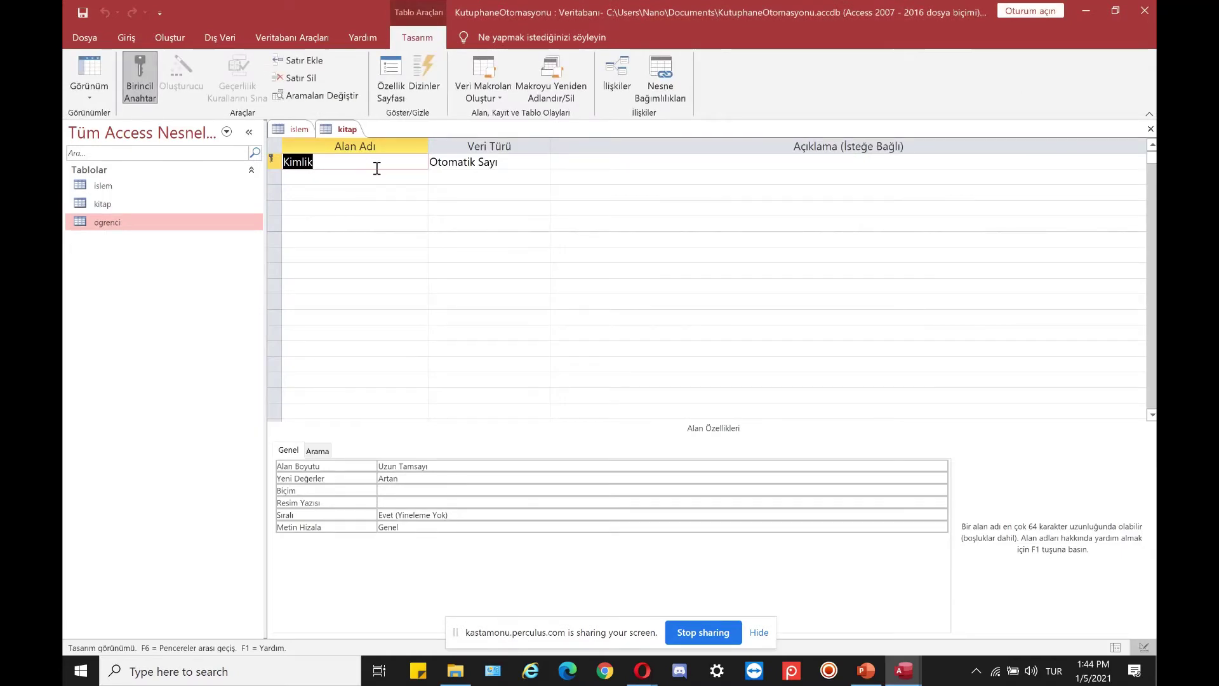
{"action": "type", "text": "kitapno"}
{"action": "key", "text": "Tab"}
{"action": "type", "text": "s"}
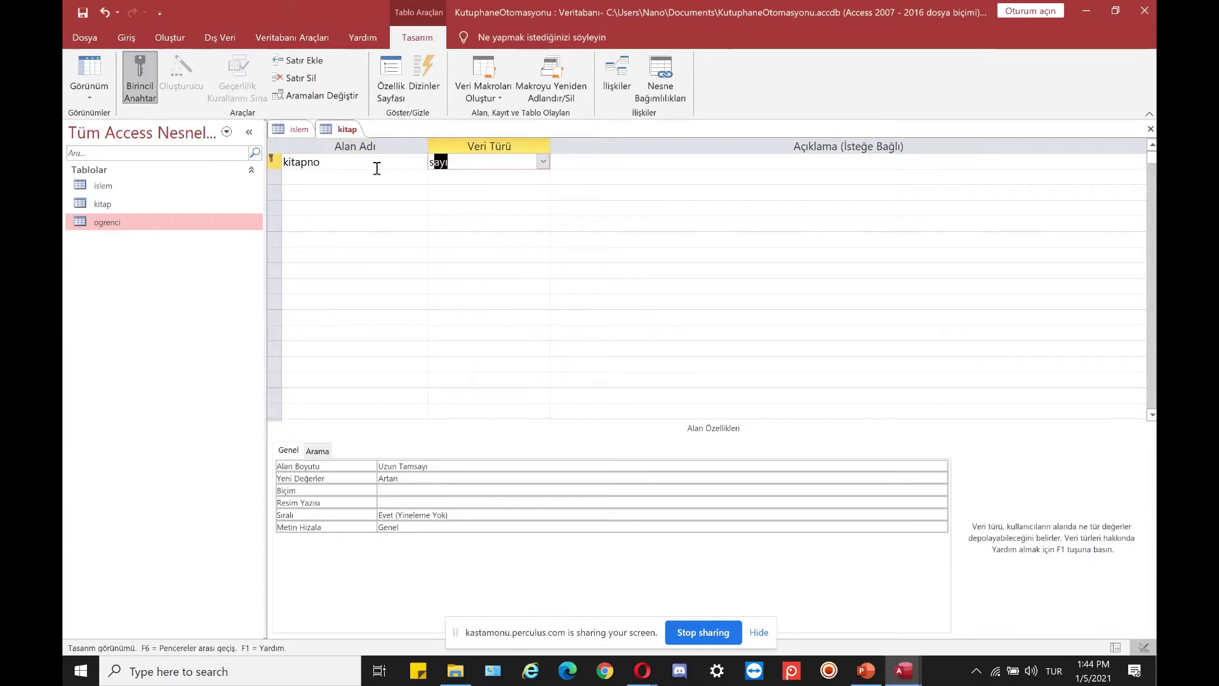
{"action": "key", "text": "Tab"}
{"action": "key", "text": "Tab"}
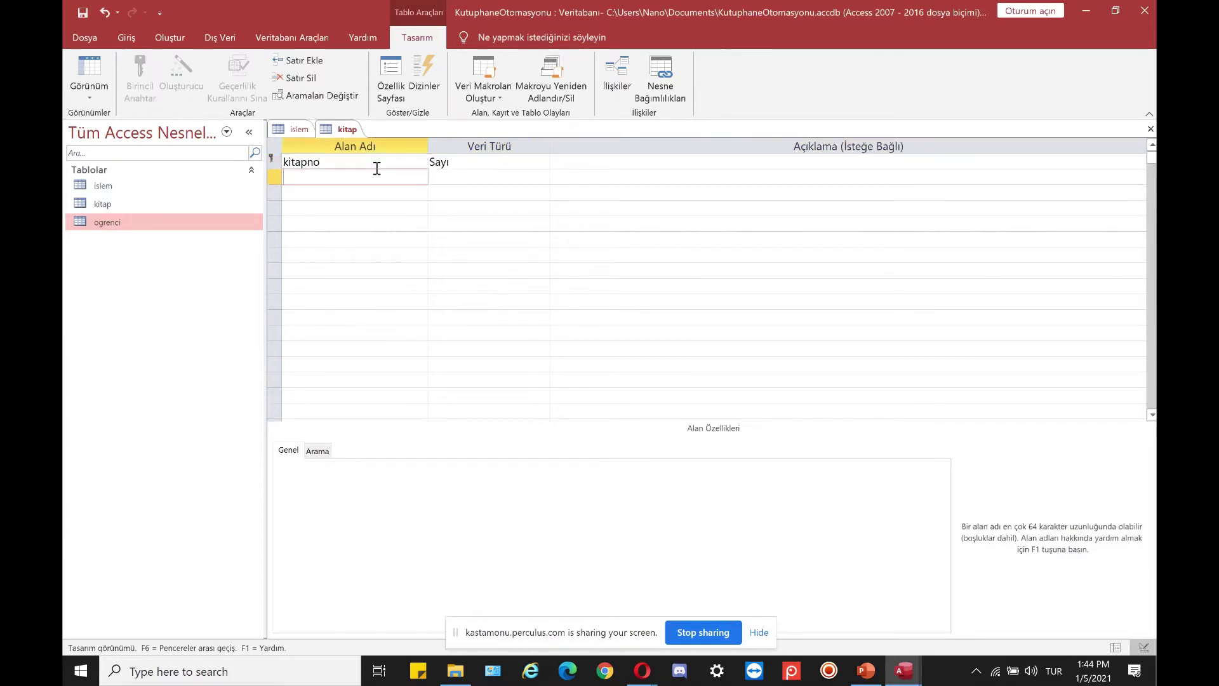
Step: Add an isbnno field with data type Kısa Metin to the kitap table
{"action": "type", "text": "isbno"}
{"action": "key", "text": "Left"}
{"action": "type", "text": "n"}
{"action": "key", "text": "Tab"}
{"action": "key", "text": "Tab"}
{"action": "key", "text": "Tab"}
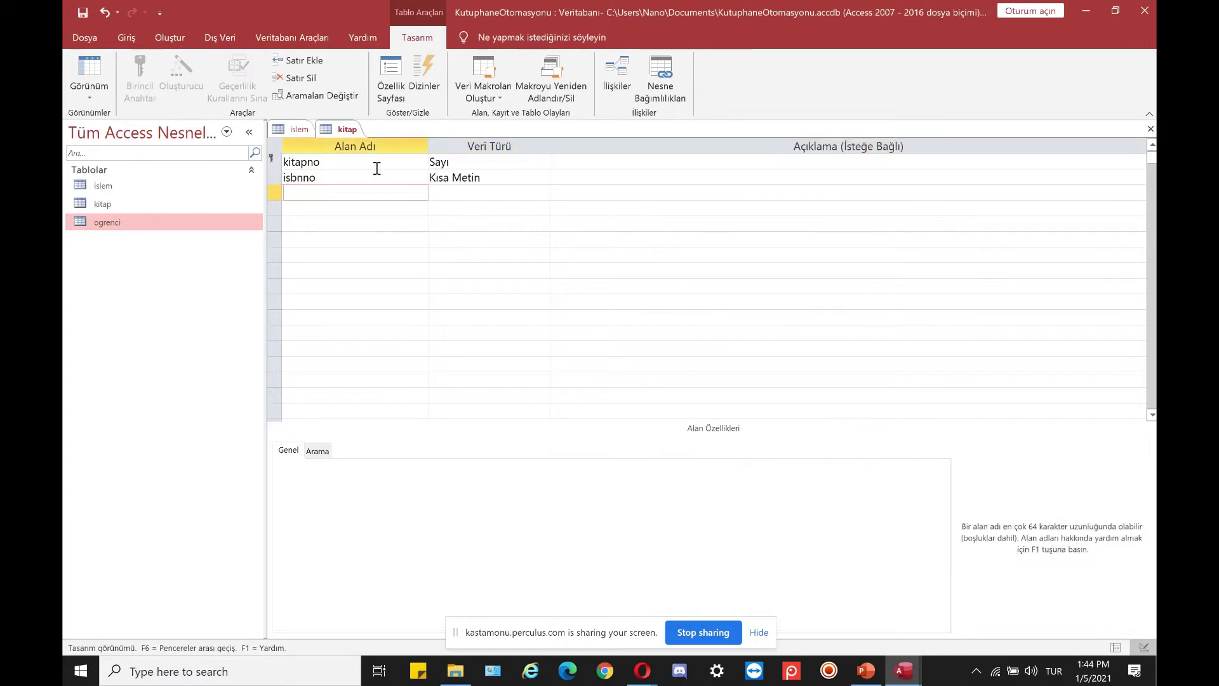
Step: Add a kitapadi field with data type Uzun Metin to the kitap table
{"action": "type", "text": "kitapadi"}
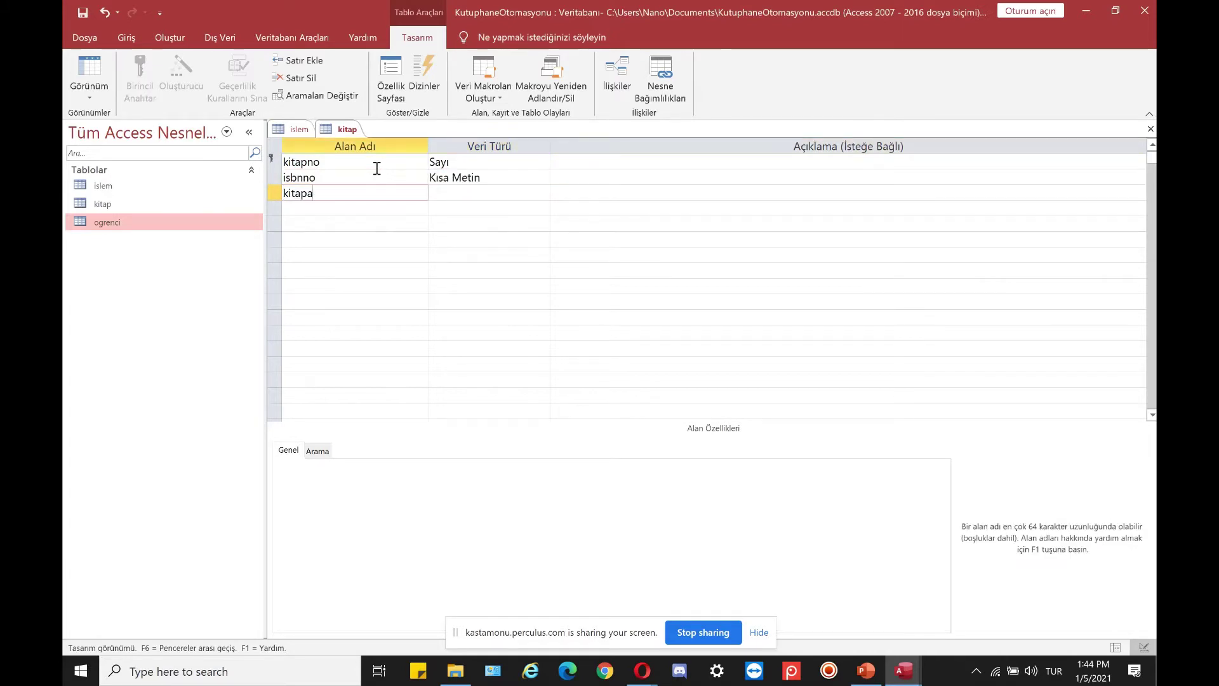
{"action": "key", "text": "Tab"}
{"action": "type", "text": "u"}
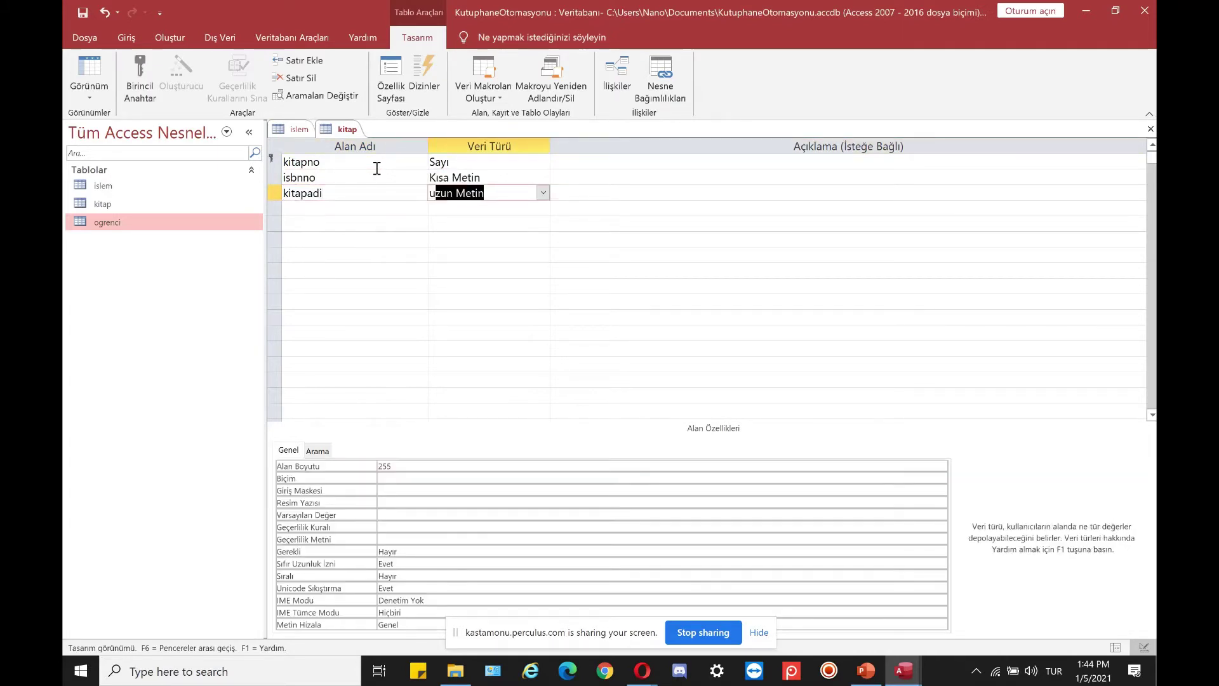
{"action": "key", "text": "Tab"}
{"action": "key", "text": "Tab"}
Step: Add a yazarno field with data type Sayı to the kitap table
{"action": "type", "text": "y"}
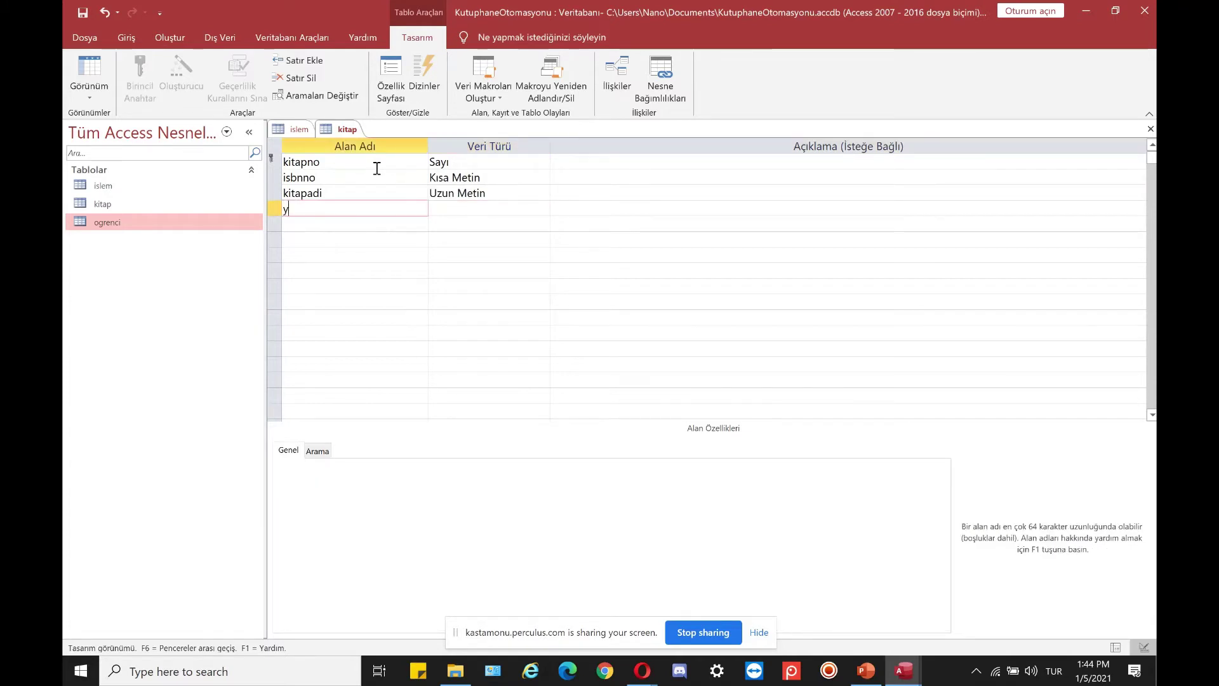
{"action": "type", "text": "azarno"}
{"action": "key", "text": "Tab"}
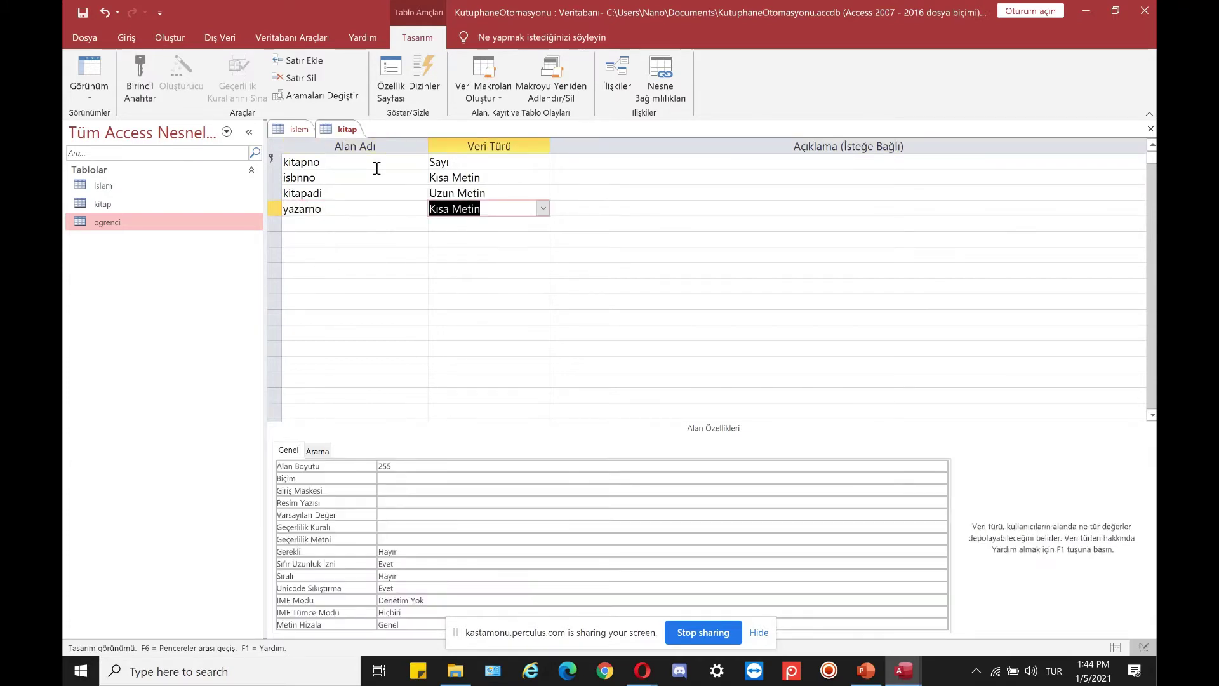
{"action": "type", "text": "s"}
{"action": "key", "text": "Tab"}
{"action": "key", "text": "Tab"}
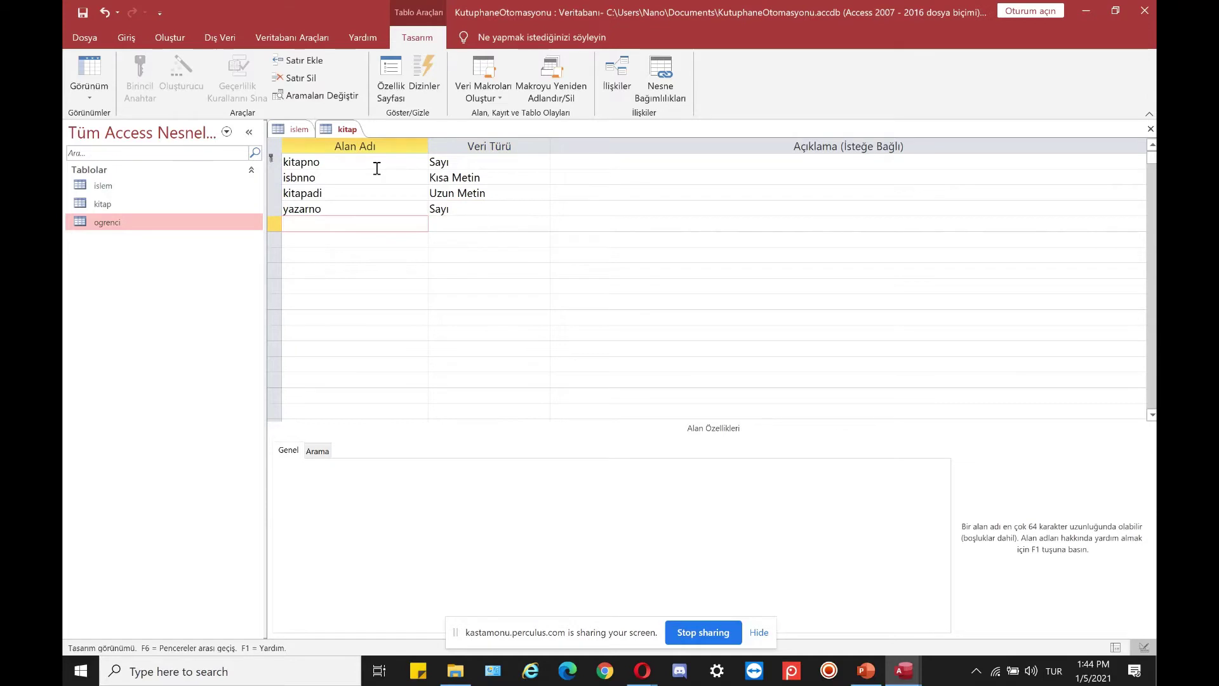
Step: Add the fields sayfasayisi and puan to the kitap table, both with data type Sayı
{"action": "type", "text": "say"}
{"action": "key", "text": "Tab"}
{"action": "type", "text": "s"}
{"action": "key", "text": "Tab"}
{"action": "key", "text": "Tab"}
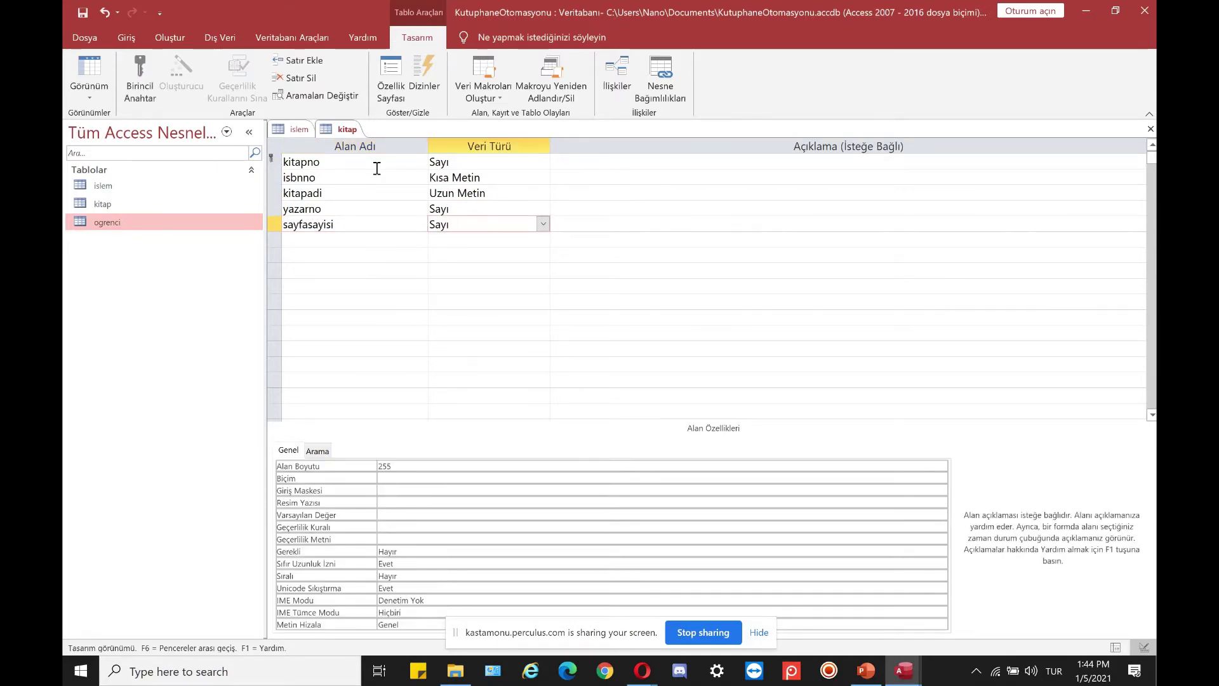
{"action": "type", "text": "puan"}
{"action": "key", "text": "Tab"}
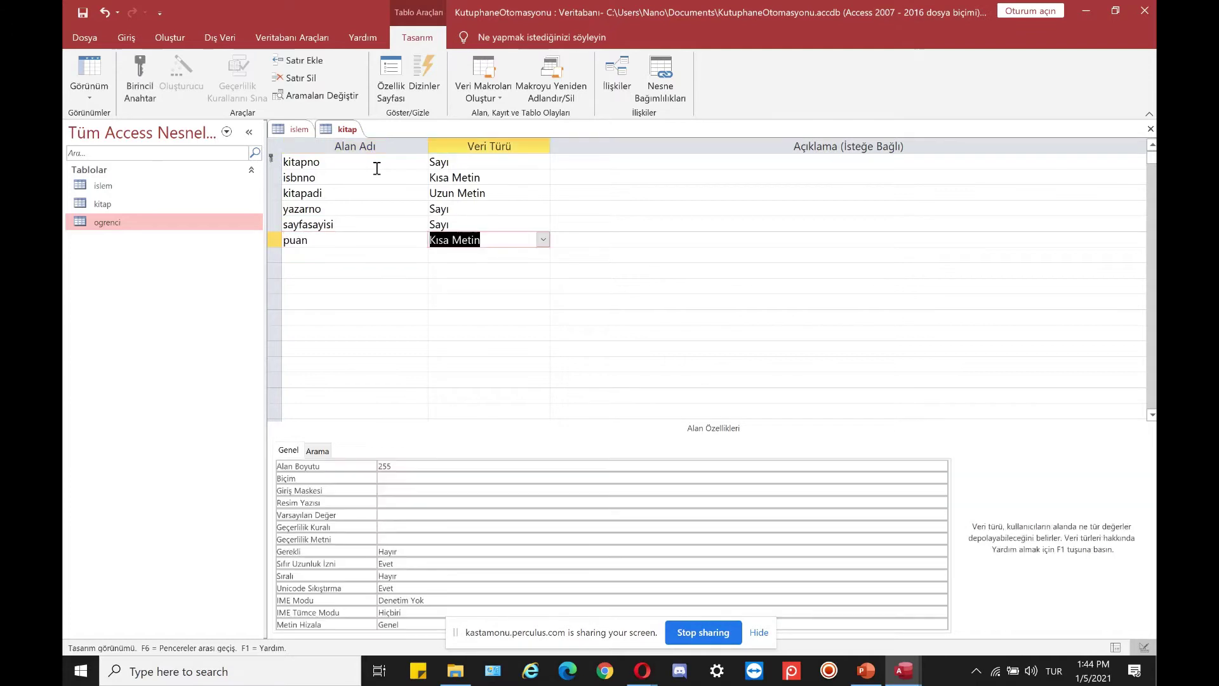
{"action": "type", "text": "sayı"}
{"action": "key", "text": "Tab"}
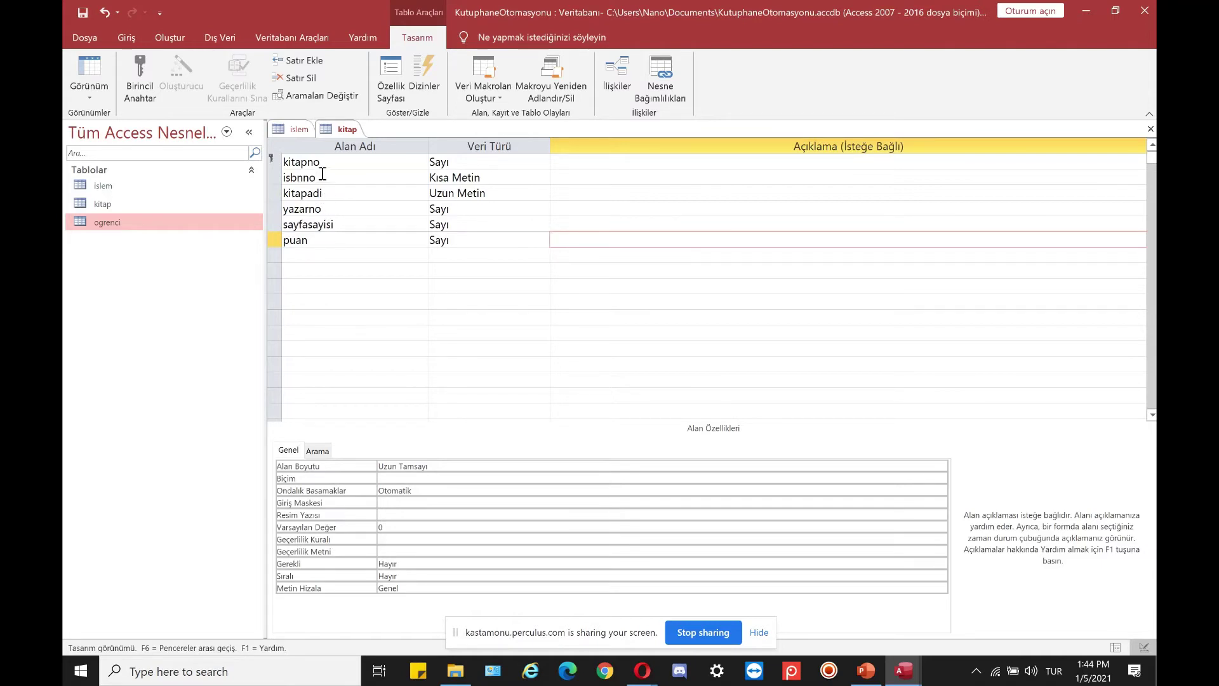
Step: Insert an empty field row in the kitap table and place it between yazarno and sayfasayisi
{"action": "left_click", "coordinate": [324, 193]}
{"action": "left_click", "coordinate": [325, 209]}
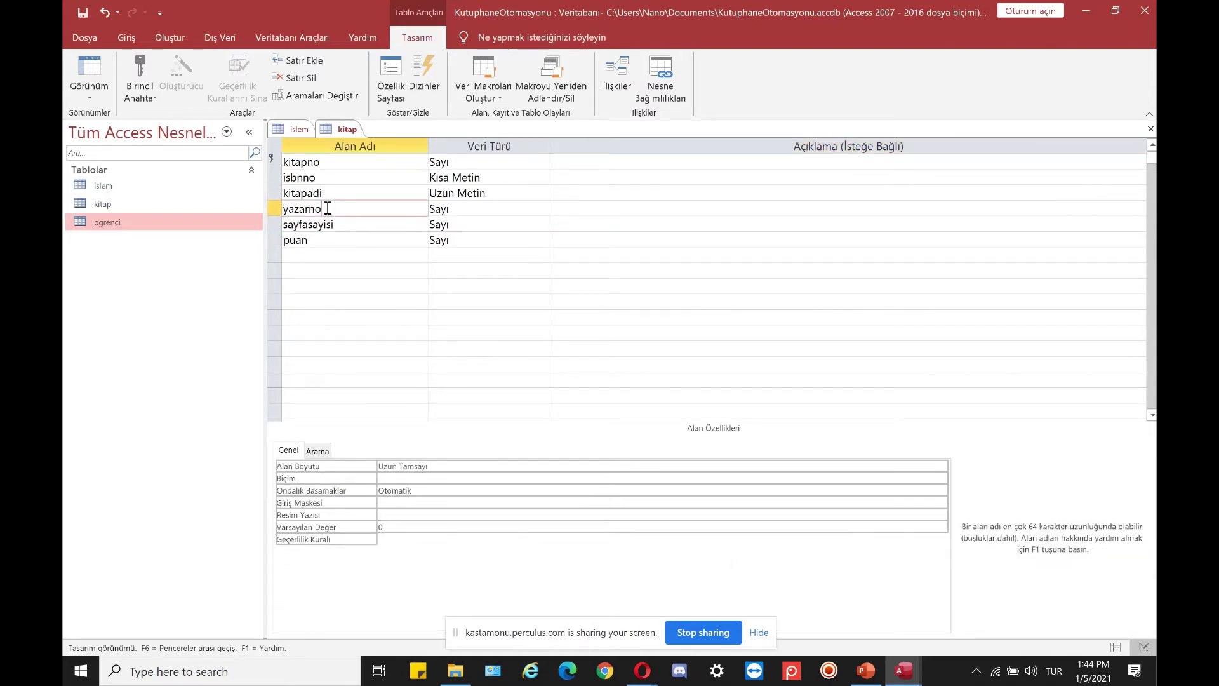
{"action": "left_click", "coordinate": [323, 254]}
{"action": "left_click", "coordinate": [325, 209]}
{"action": "right_click", "coordinate": [327, 210]}
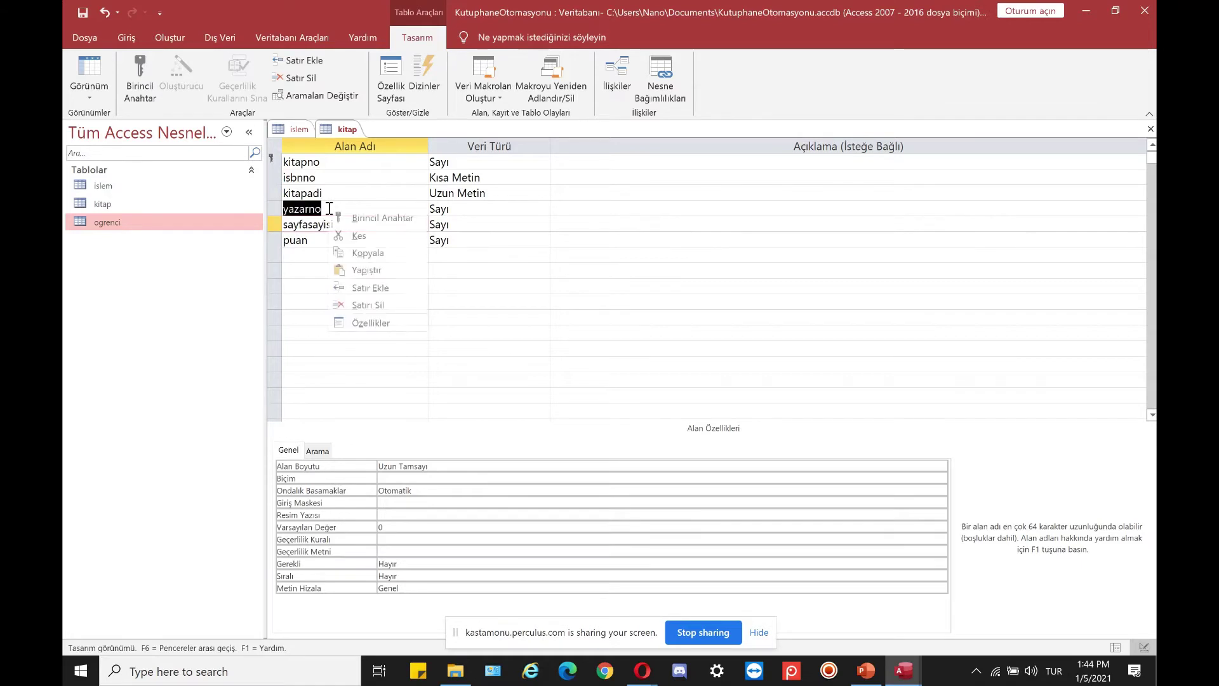
{"action": "left_click", "coordinate": [275, 209]}
{"action": "right_click", "coordinate": [277, 215]}
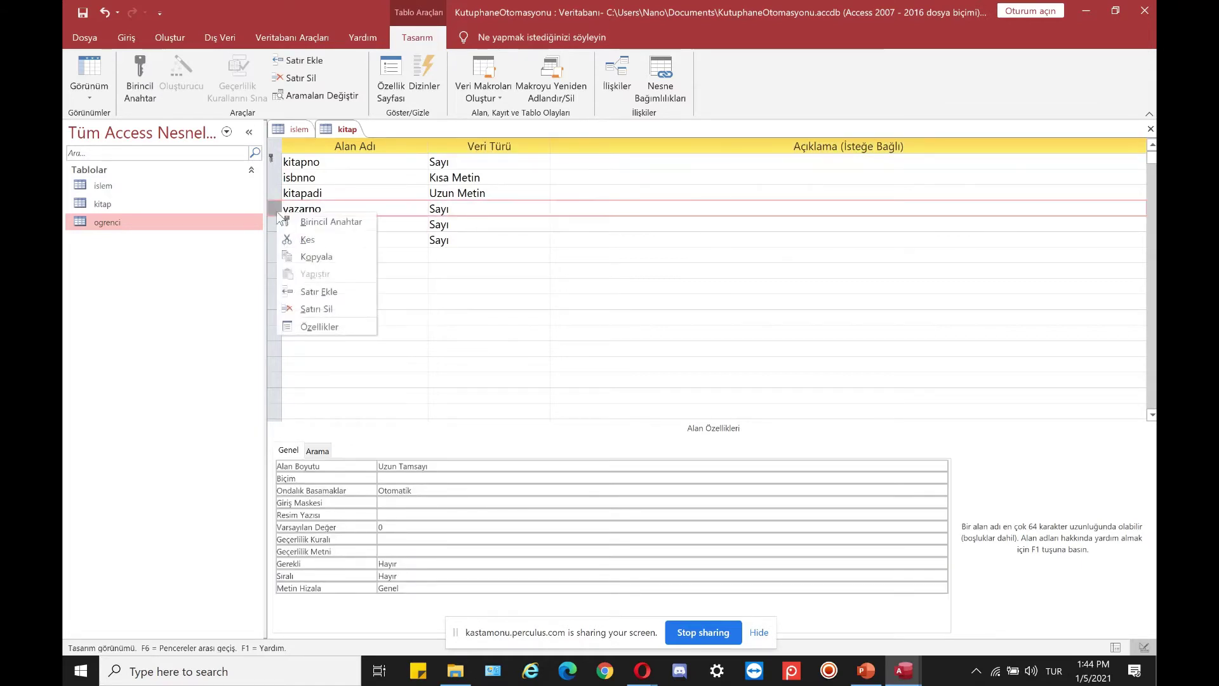
{"action": "left_click", "coordinate": [313, 292]}
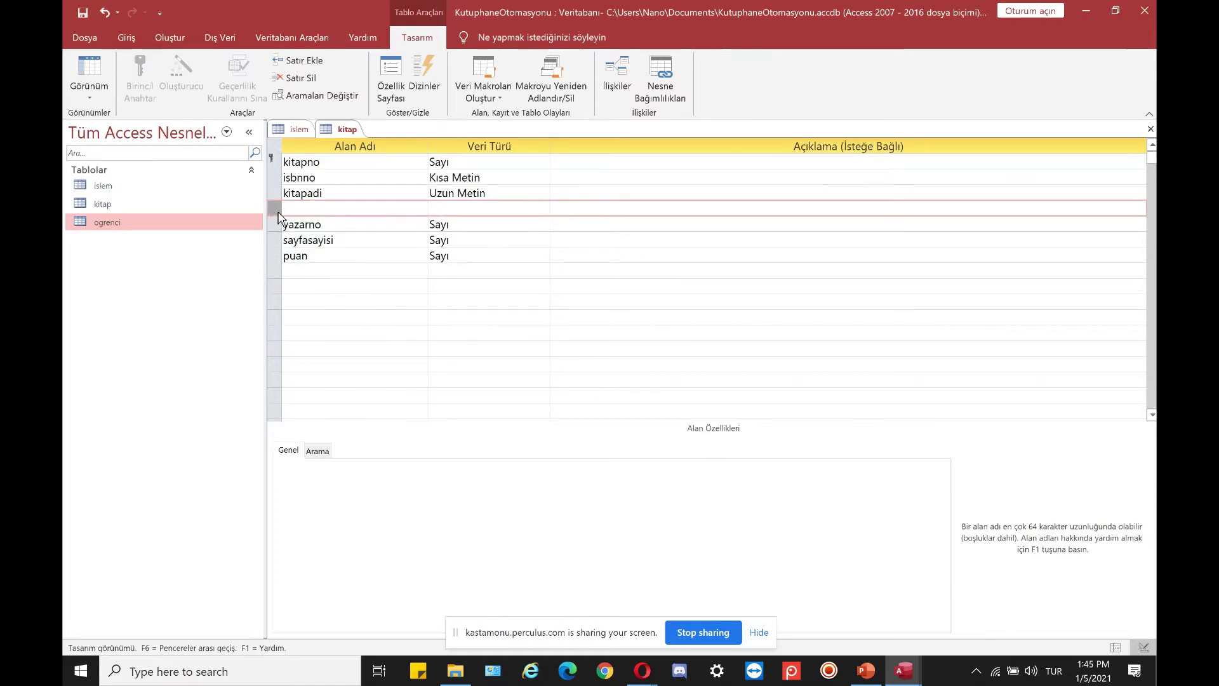
{"action": "left_click_drag", "start_coordinate": [277, 216], "coordinate": [285, 239]}
Step: Define a turno field with data type Sayı in the empty row below yazarno
{"action": "left_click", "coordinate": [296, 221]}
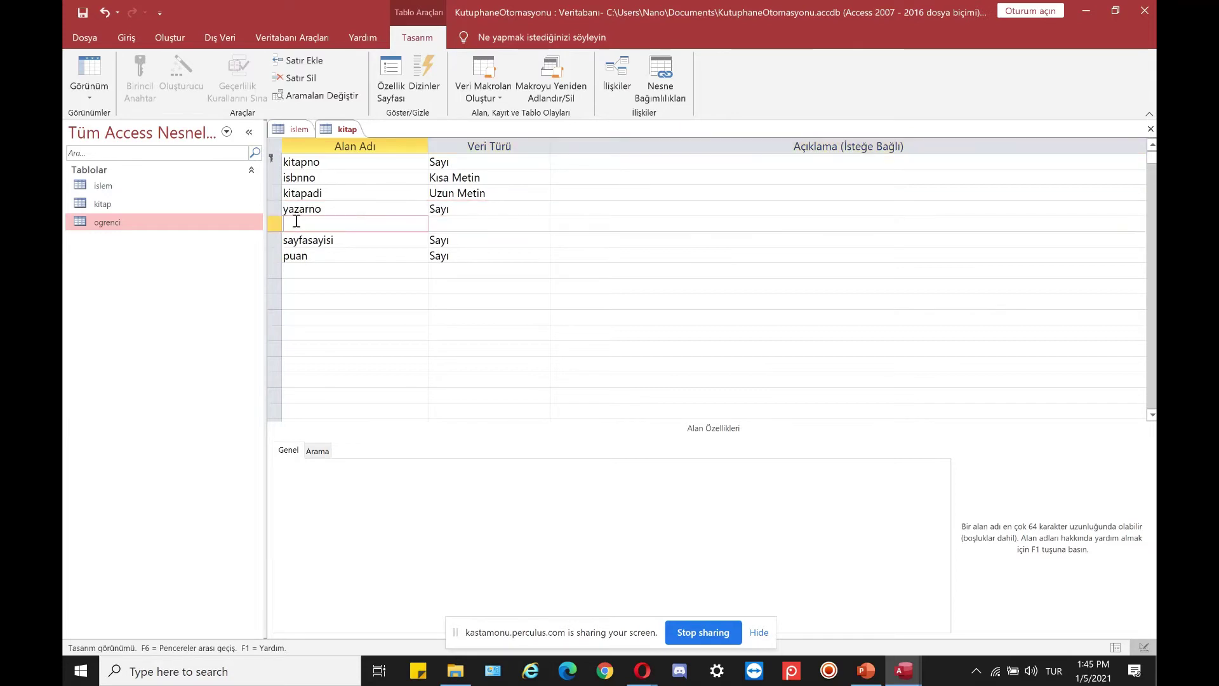
{"action": "type", "text": "turno"}
{"action": "key", "text": "Tab"}
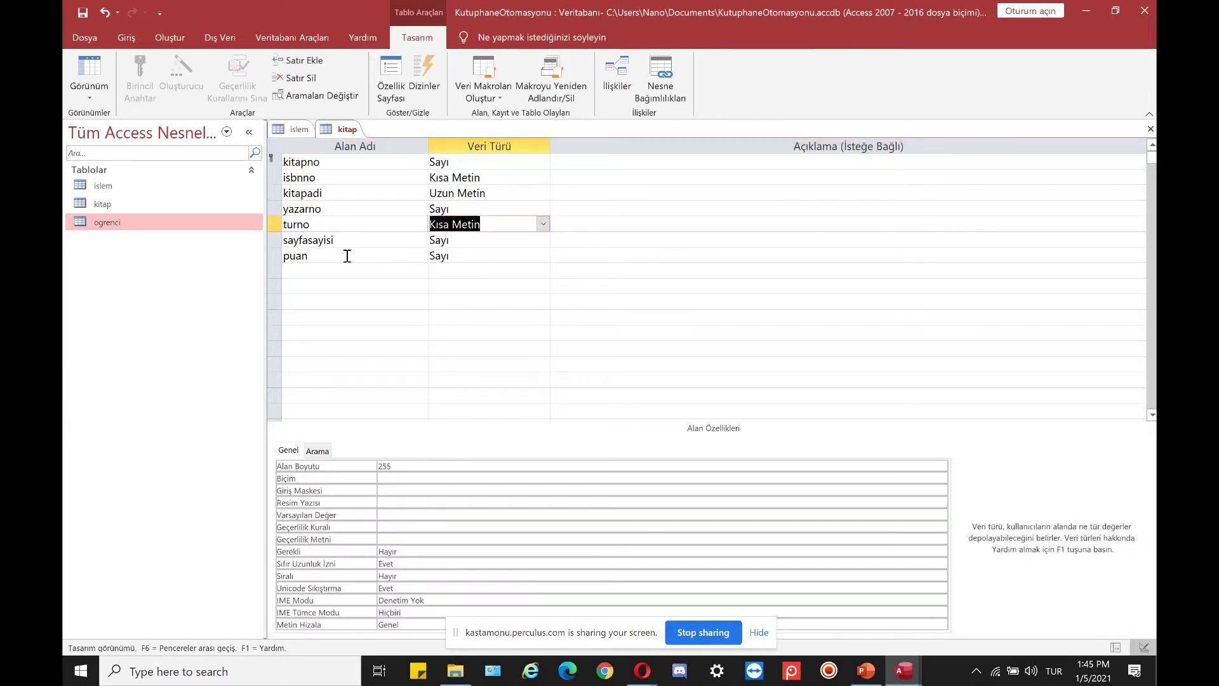
{"action": "type", "text": "sayı"}
{"action": "key", "text": "Tab"}
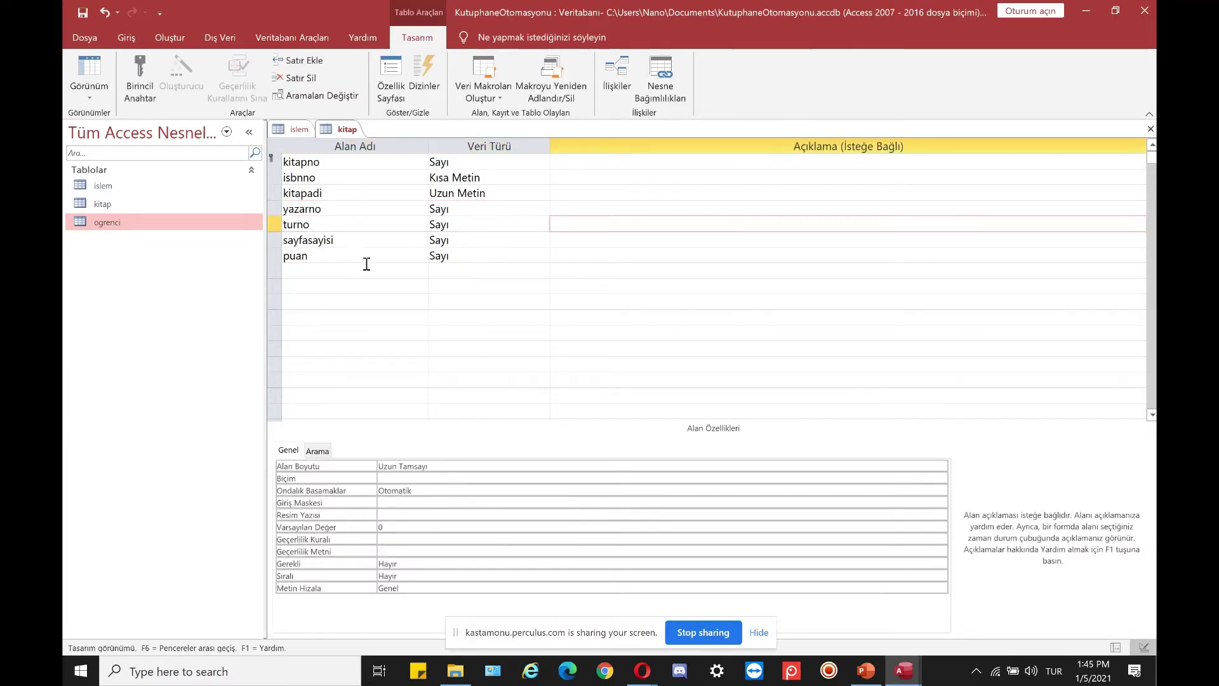
Step: Save the kitap table and create a new table named tur, opened in Design View
{"action": "key", "text": "ctrl+s"}
{"action": "left_click", "coordinate": [155, 42]}
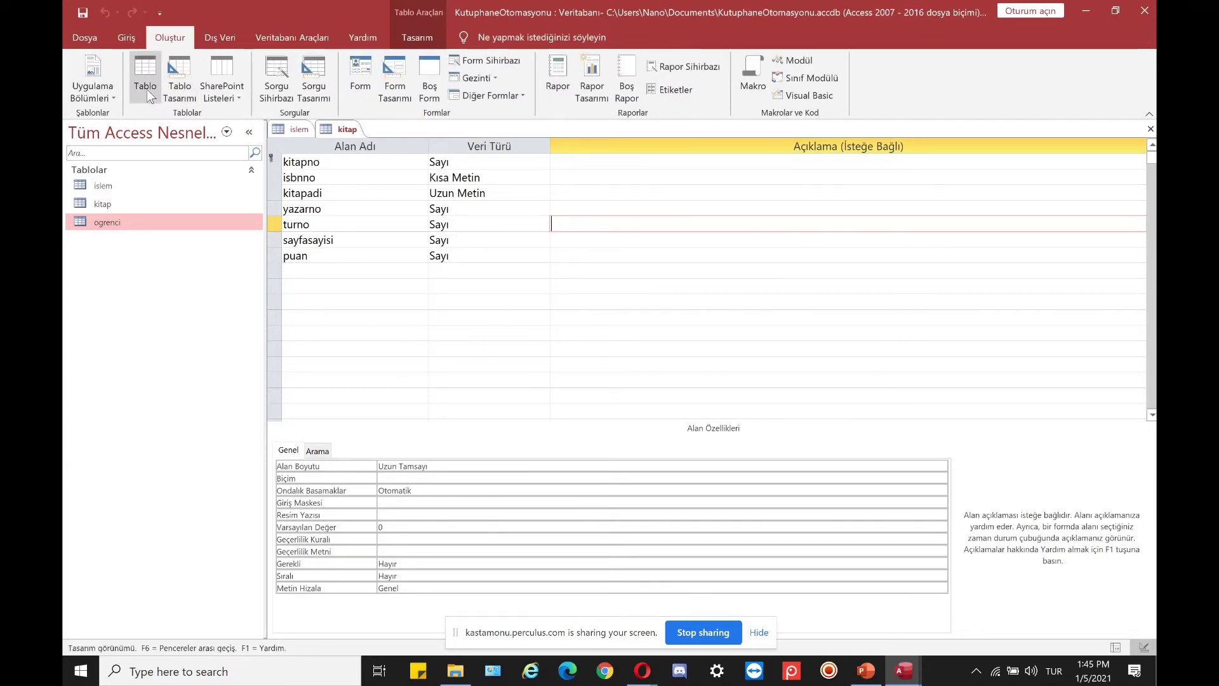
{"action": "left_click", "coordinate": [149, 92]}
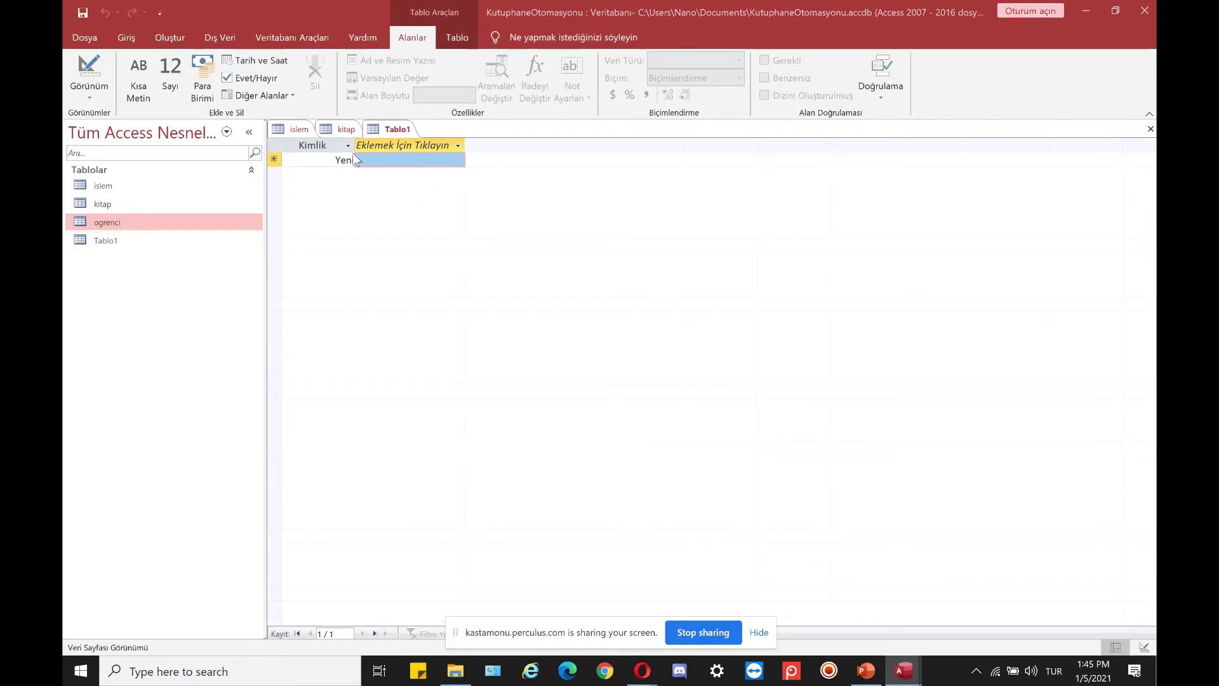
{"action": "left_click", "coordinate": [93, 89]}
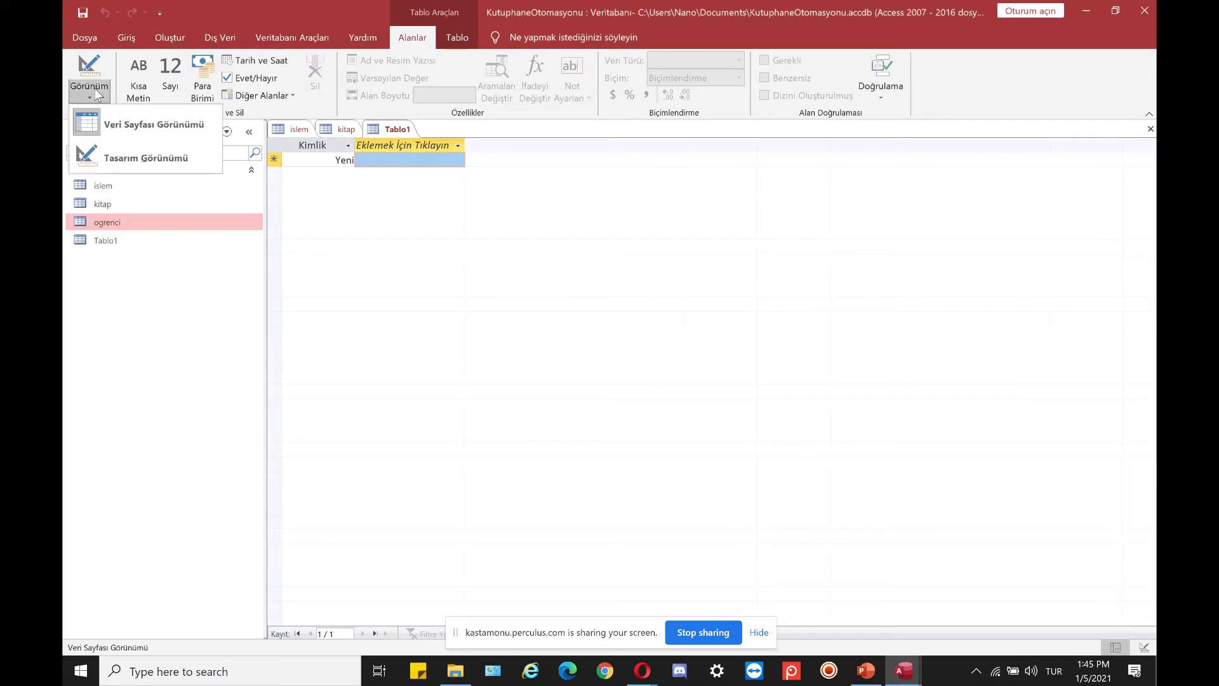
{"action": "left_click", "coordinate": [115, 154]}
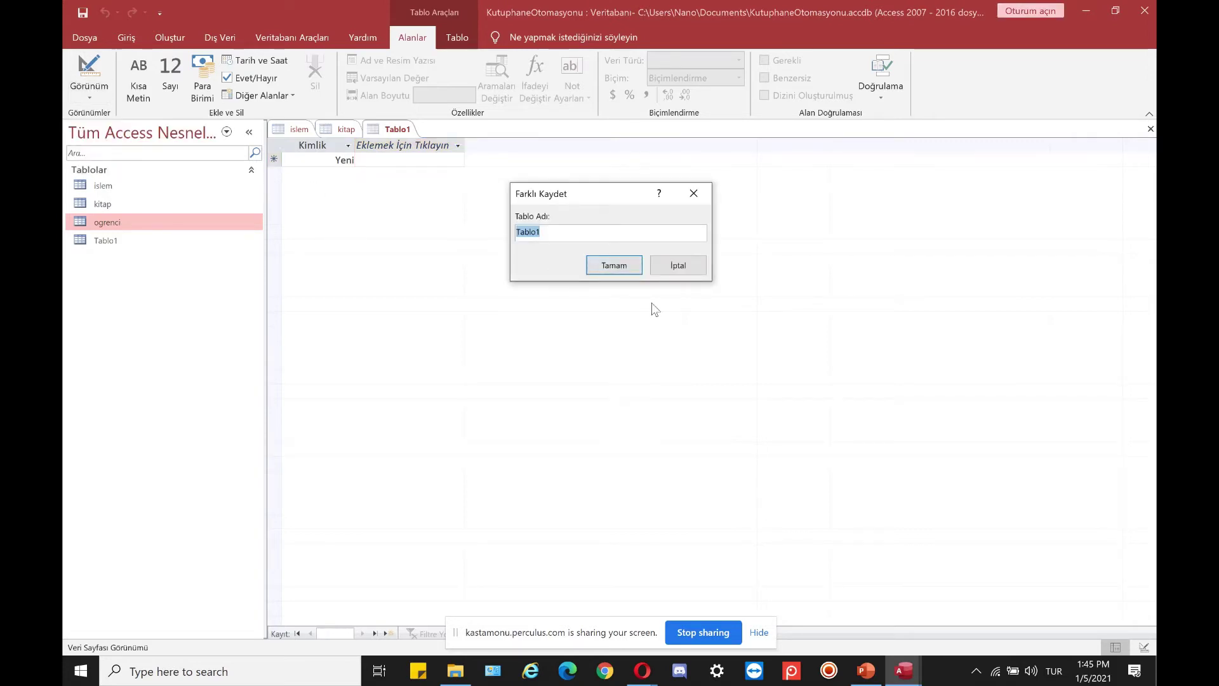
{"action": "type", "text": "tur"}
{"action": "key", "text": "Return"}
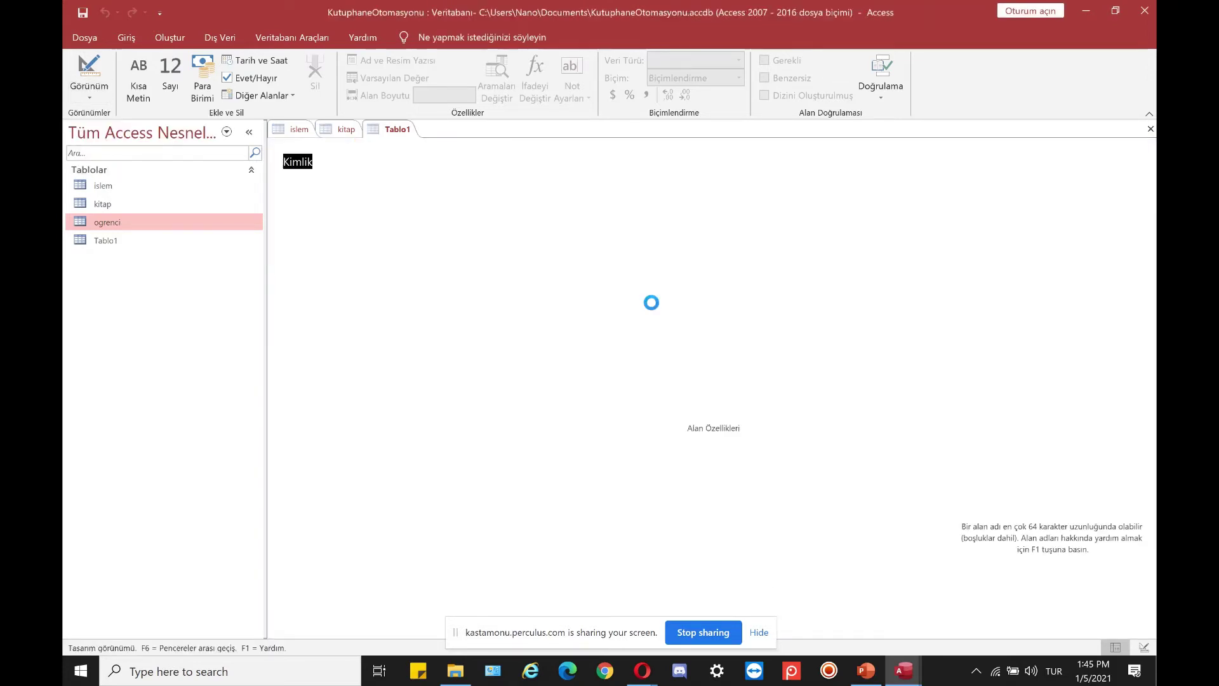
Step: Define the tur table's primary key field as turno with data type Sayı
{"action": "type", "text": "t"}
{"action": "key", "text": "Tab"}
{"action": "key", "text": "Tab"}
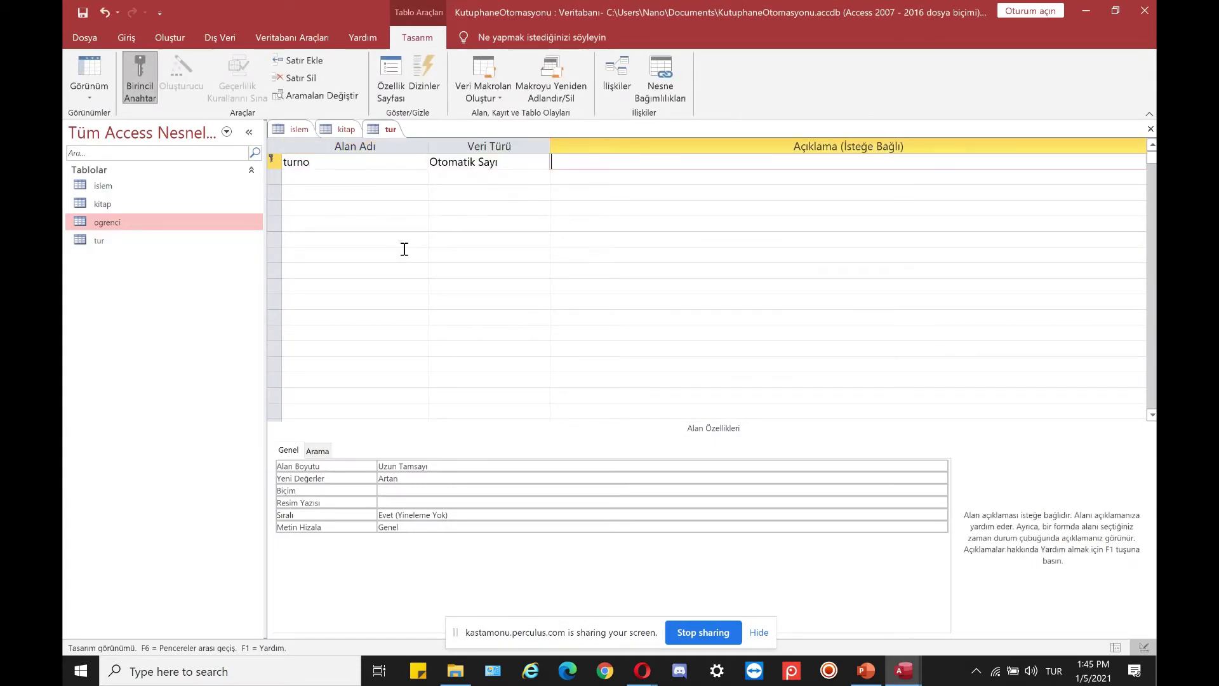
{"action": "key", "text": "shift+Tab"}
{"action": "type", "text": "s"}
{"action": "key", "text": "Tab"}
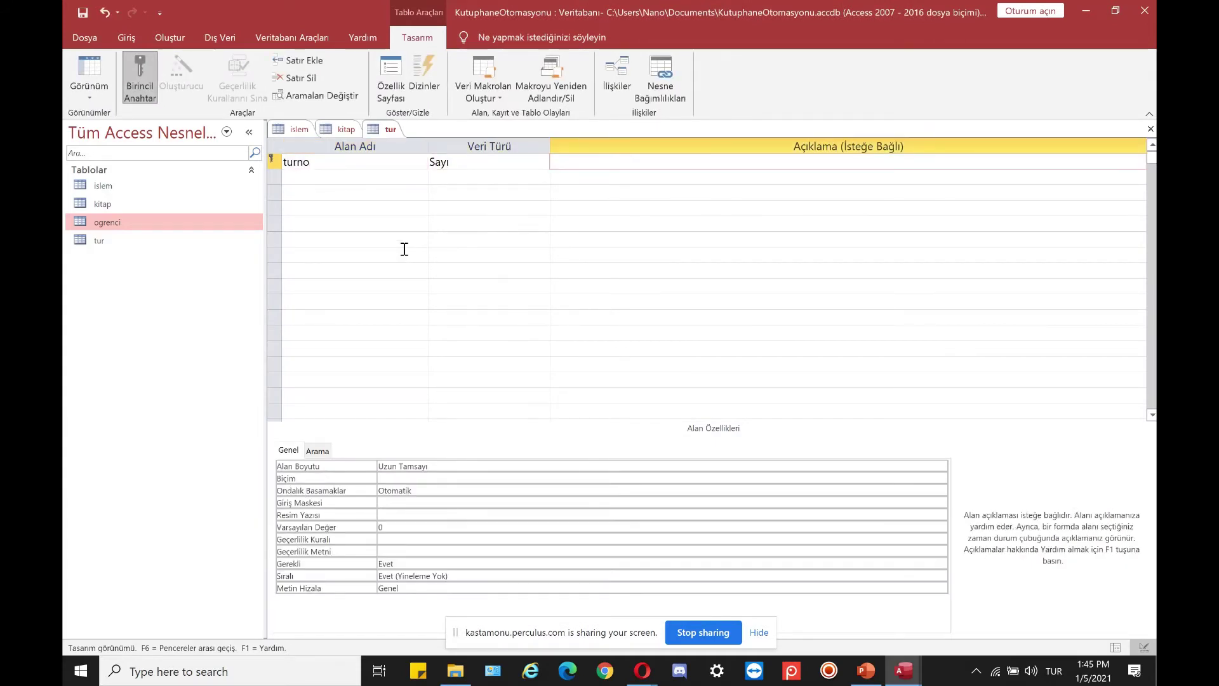
Step: Add a turadi field with data type Kısa Metin to the tur table
{"action": "key", "text": "Tab"}
{"action": "type", "text": "turad"}
{"action": "key", "text": "Tab"}
{"action": "key", "text": "Tab"}
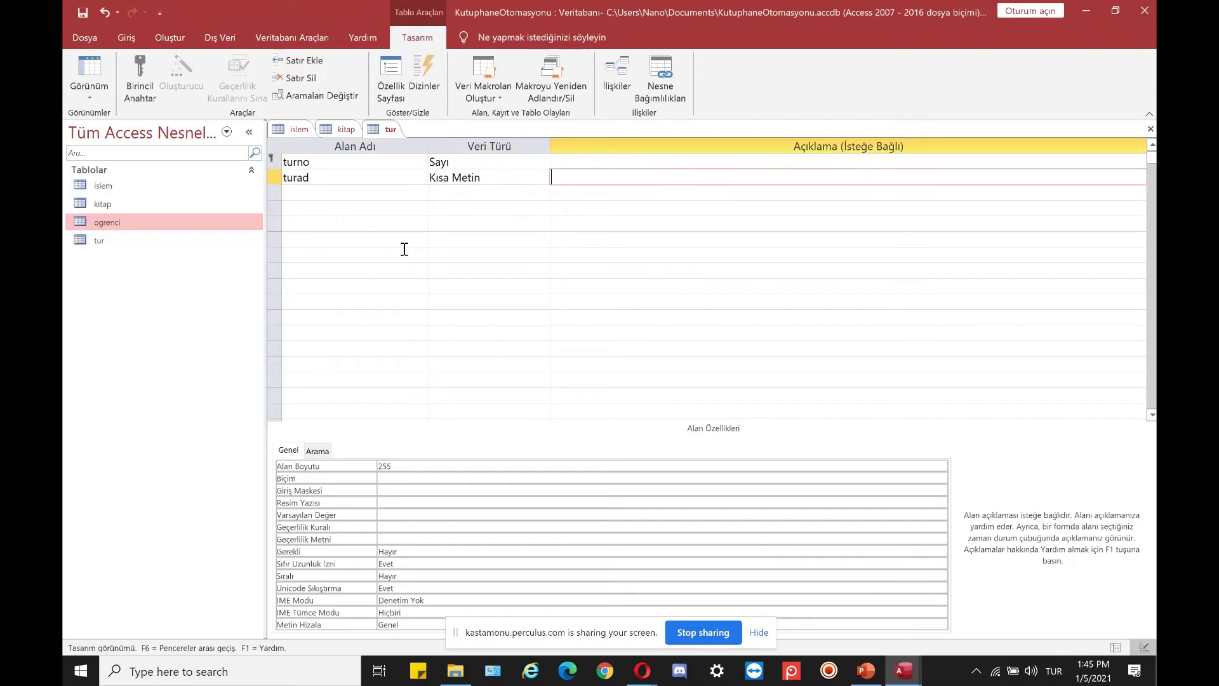
{"action": "key", "text": "shift+Tab"}
{"action": "key", "text": "shift+Tab"}
{"action": "type", "text": "turad"}
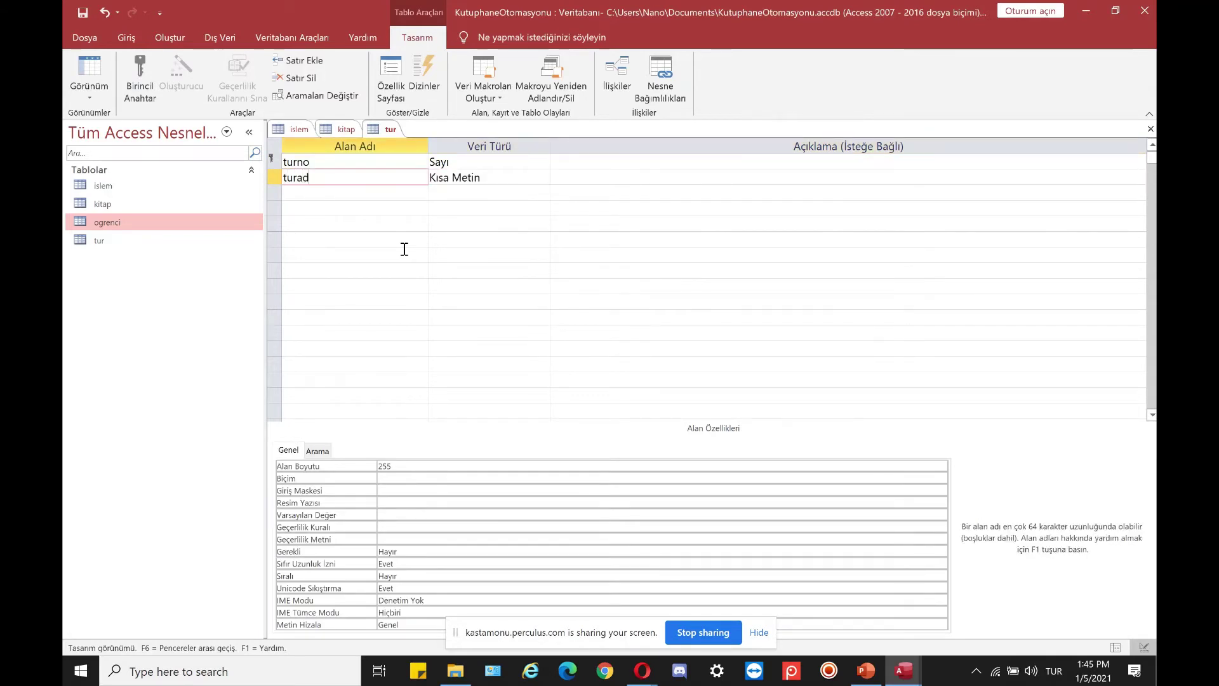
{"action": "type", "text": "i"}
{"action": "key", "text": "Tab"}
{"action": "key", "text": "Tab"}
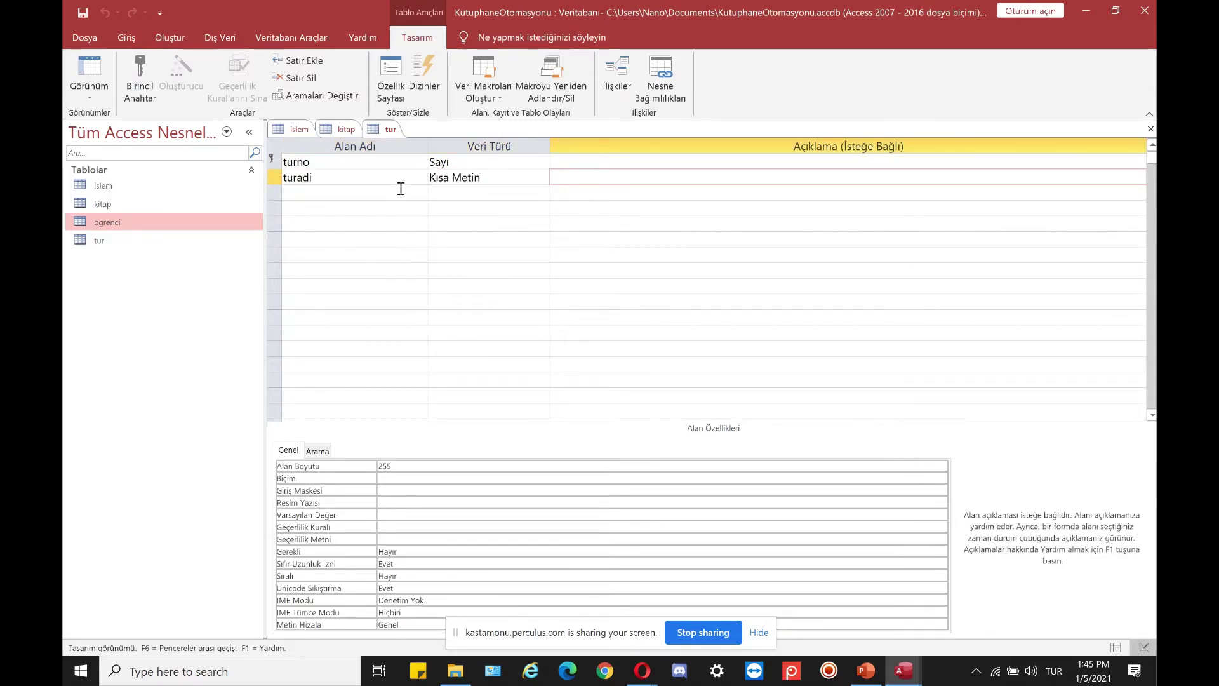
Step: Create another new table named yazar and open it in Design View
{"action": "left_click", "coordinate": [170, 38]}
{"action": "left_click", "coordinate": [140, 76]}
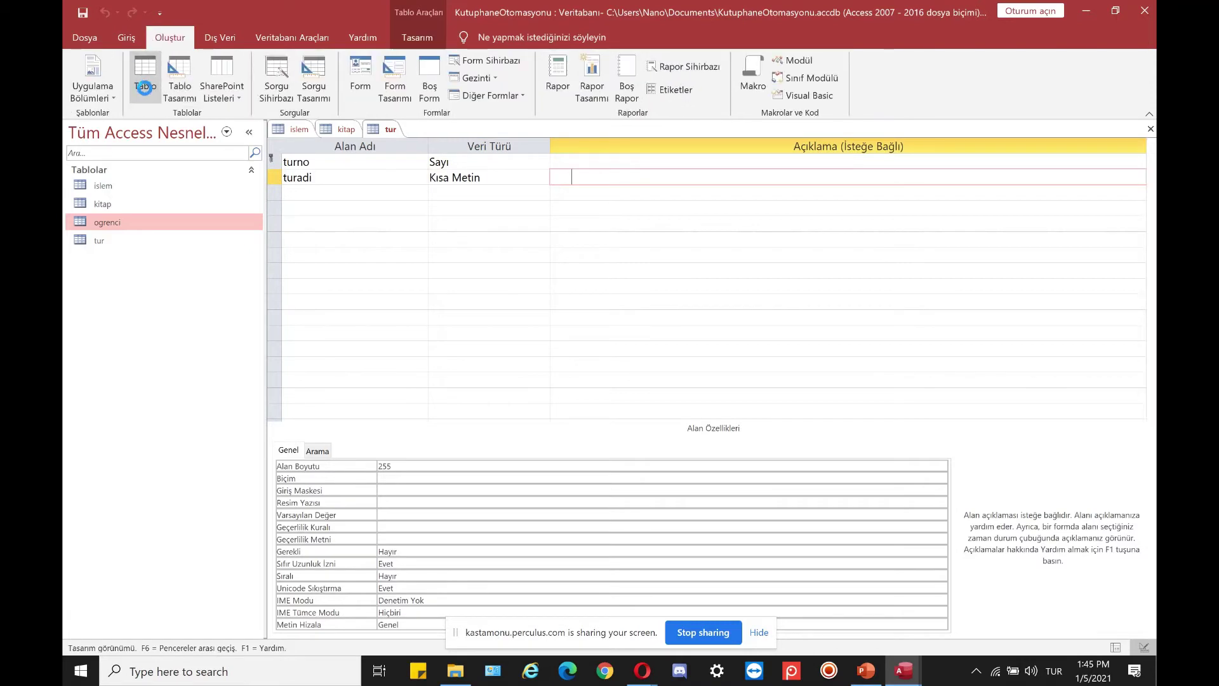
{"action": "left_click", "coordinate": [89, 100]}
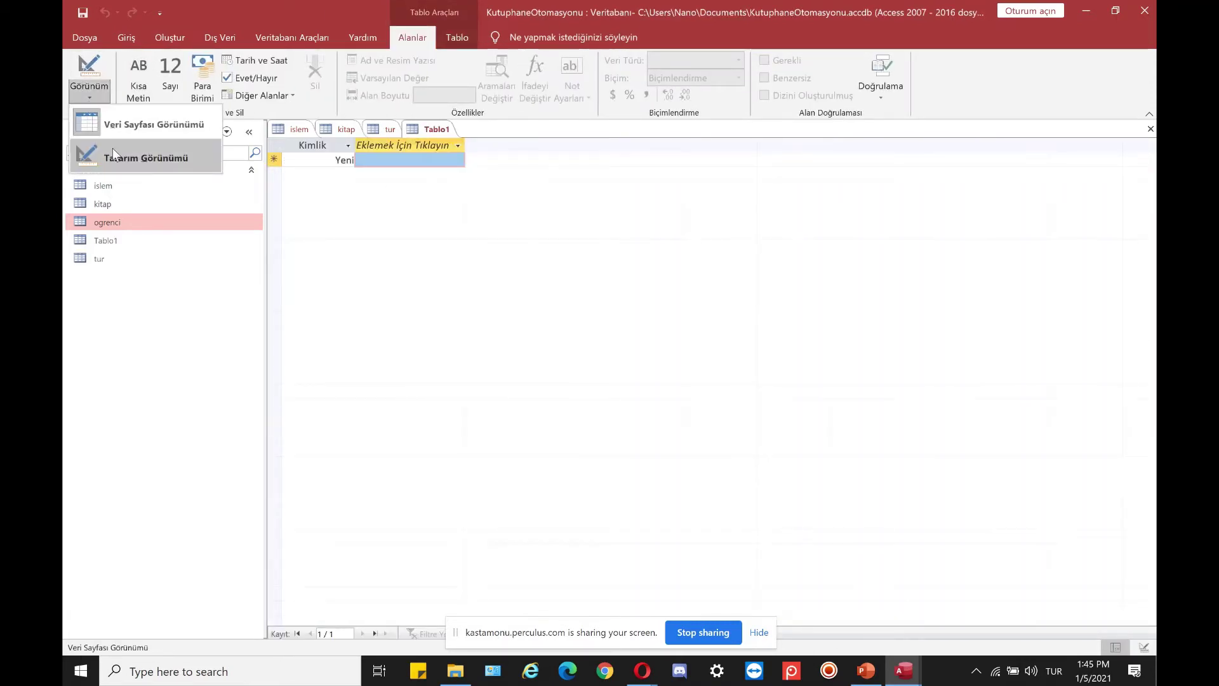
{"action": "left_click", "coordinate": [112, 153]}
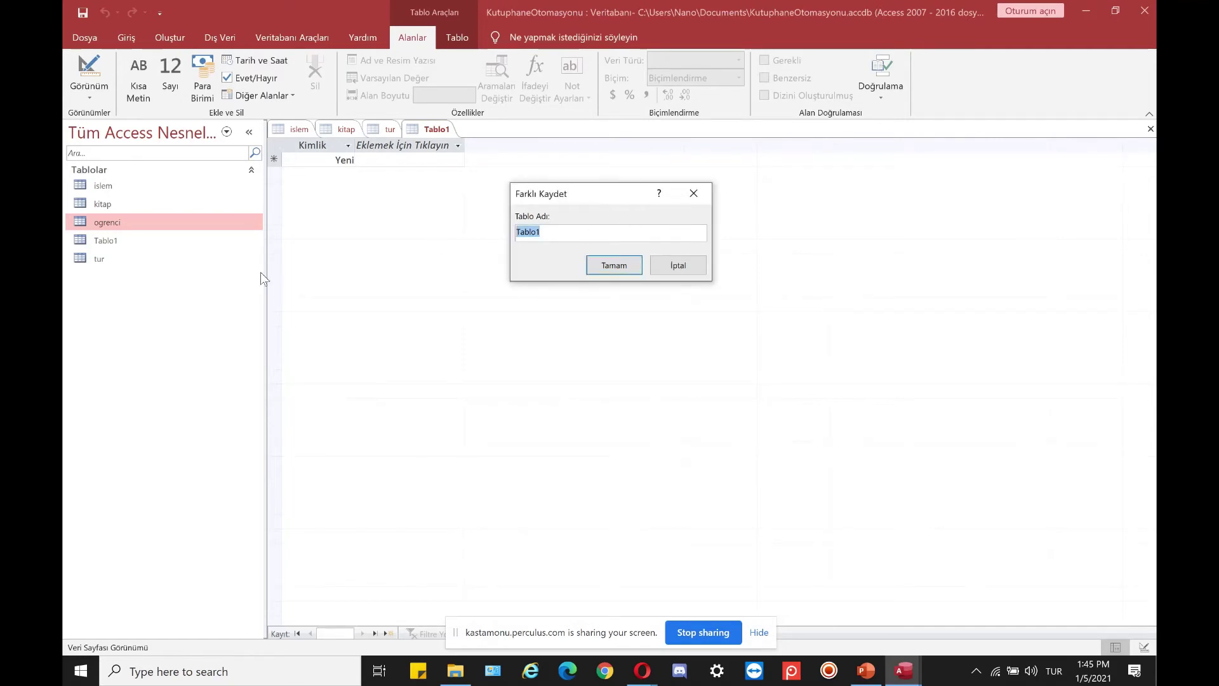
{"action": "type", "text": "yazar"}
{"action": "key", "text": "Return"}
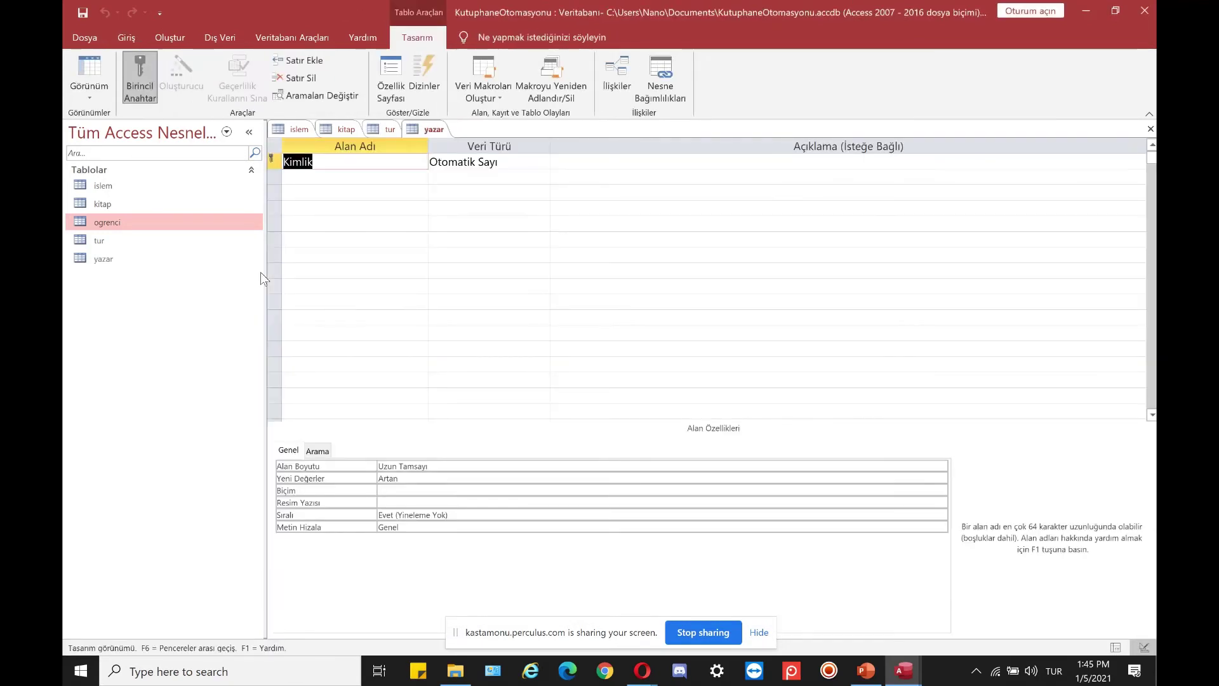
Step: Define the yazar table's primary key field as yazarno with data type Sayı
{"action": "type", "text": "yazarno"}
{"action": "key", "text": "Tab"}
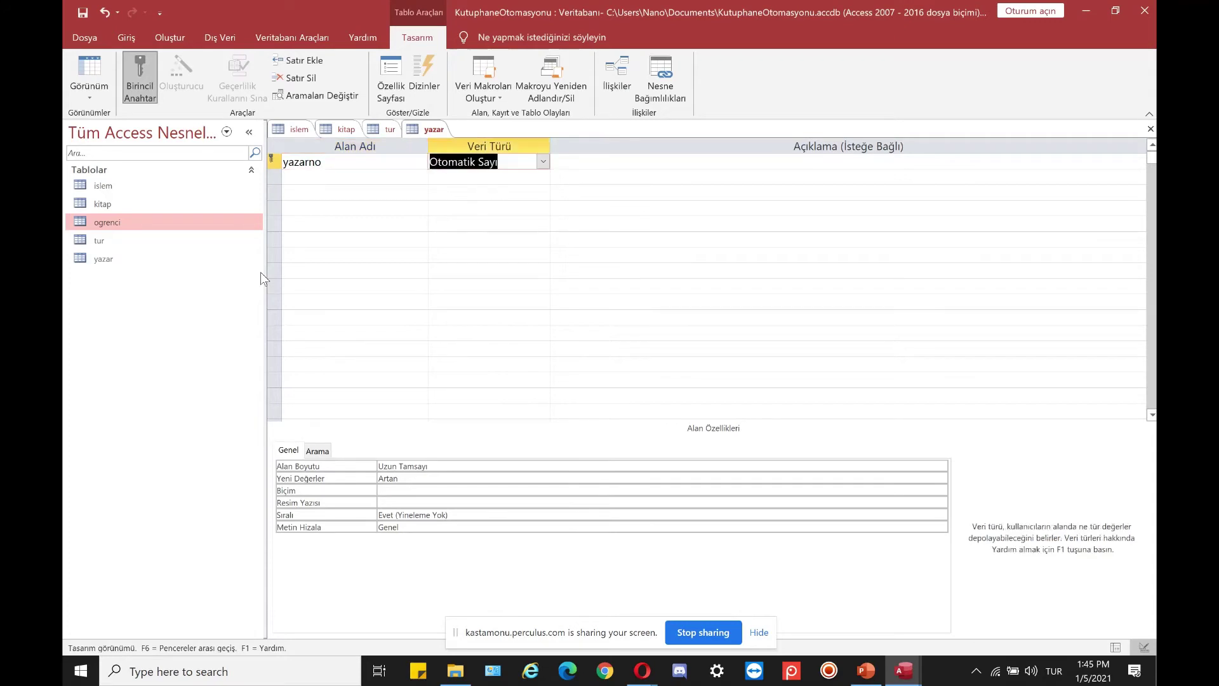
{"action": "type", "text": "sayı"}
{"action": "key", "text": "Tab"}
{"action": "key", "text": "Tab"}
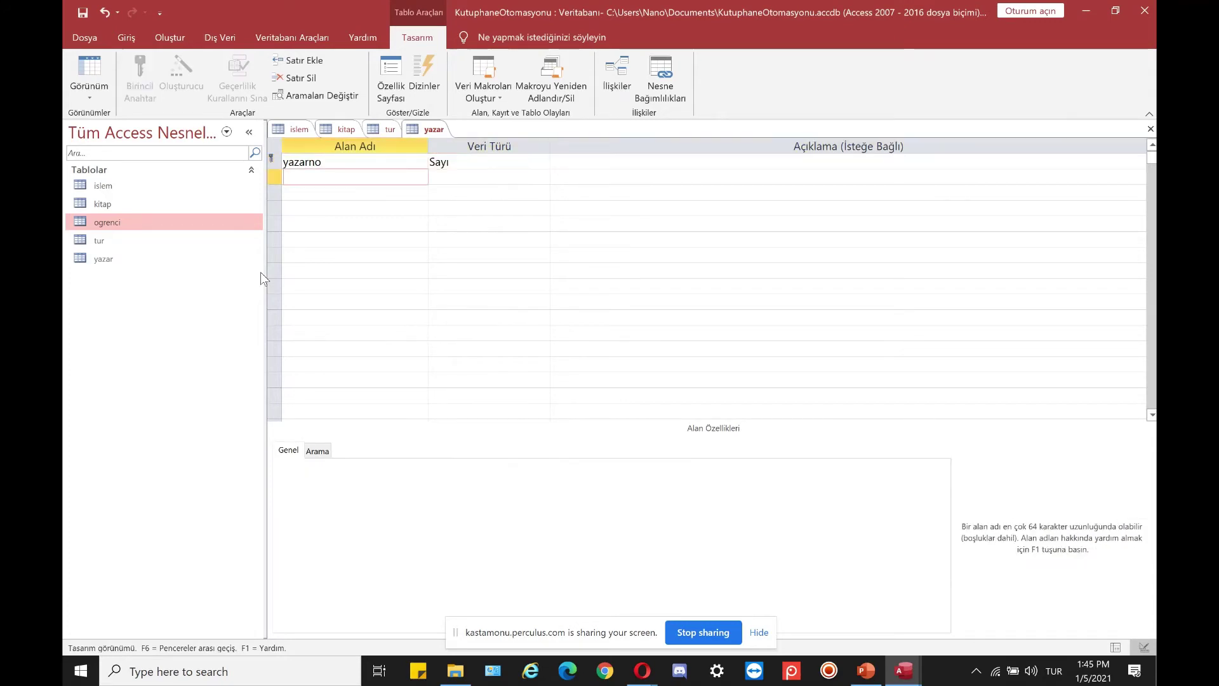
Step: Add the fields yazarad and yazarsoyad to the yazar table, both with data type Kısa Metin
{"action": "type", "text": "yazarad"}
{"action": "key", "text": "Tab"}
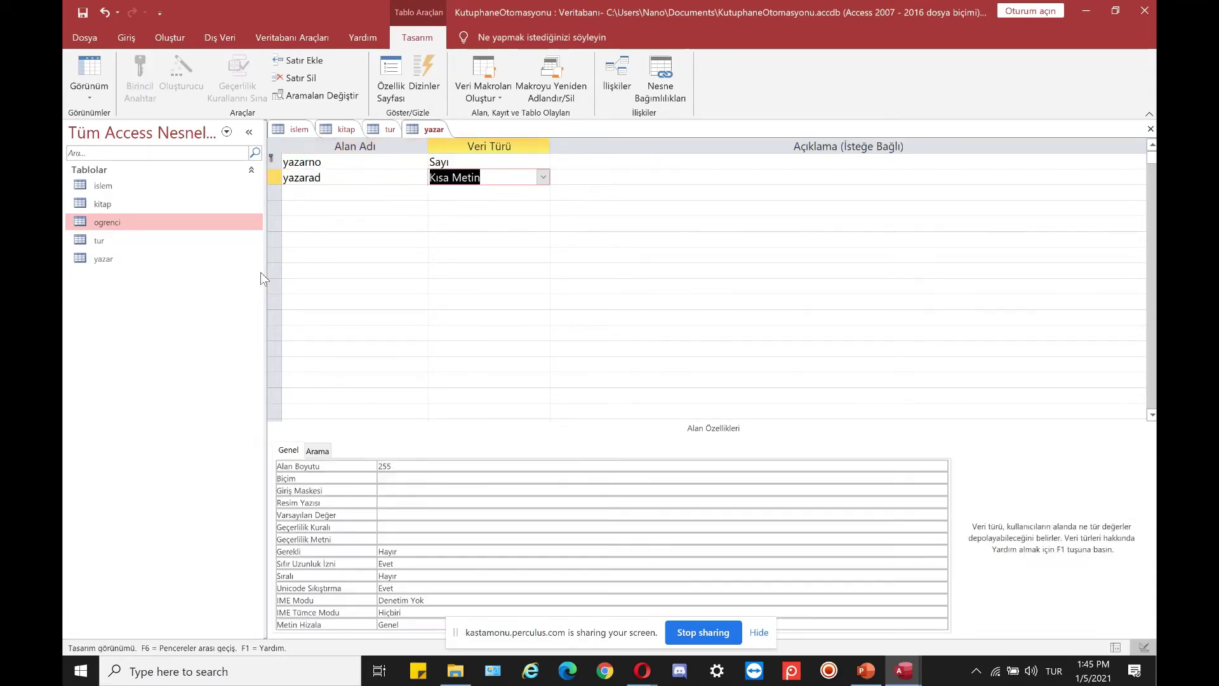
{"action": "key", "text": "Tab"}
{"action": "key", "text": "Tab"}
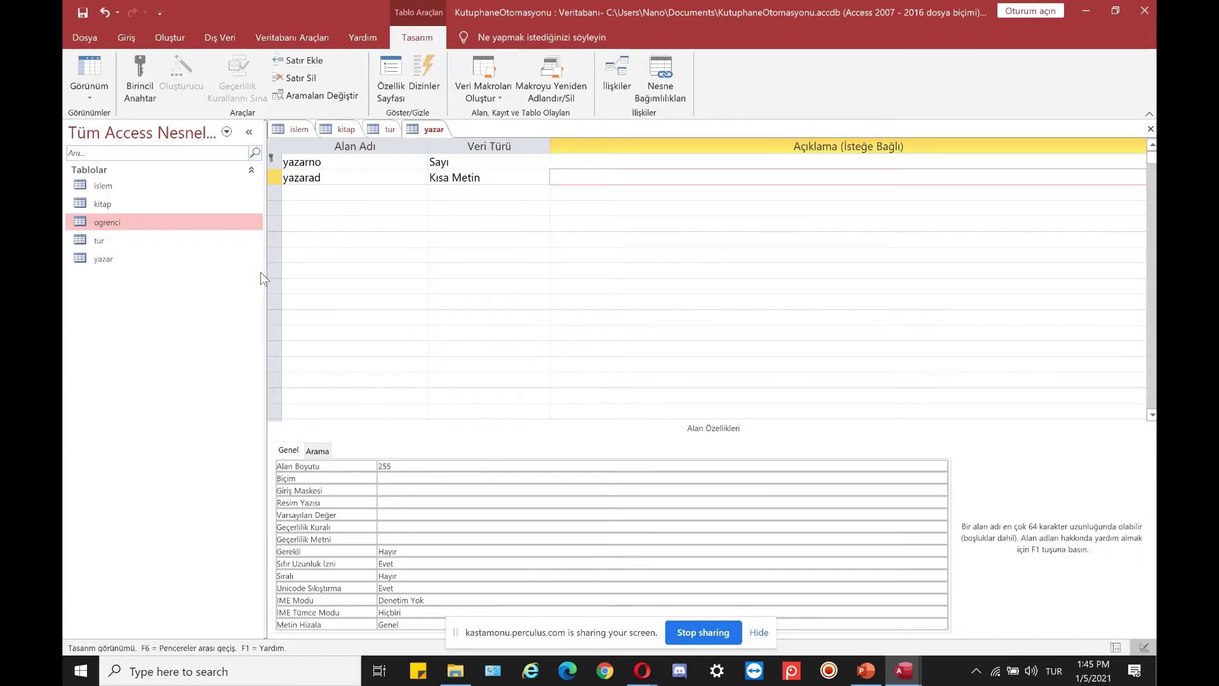
{"action": "type", "text": "yazarsoyad"}
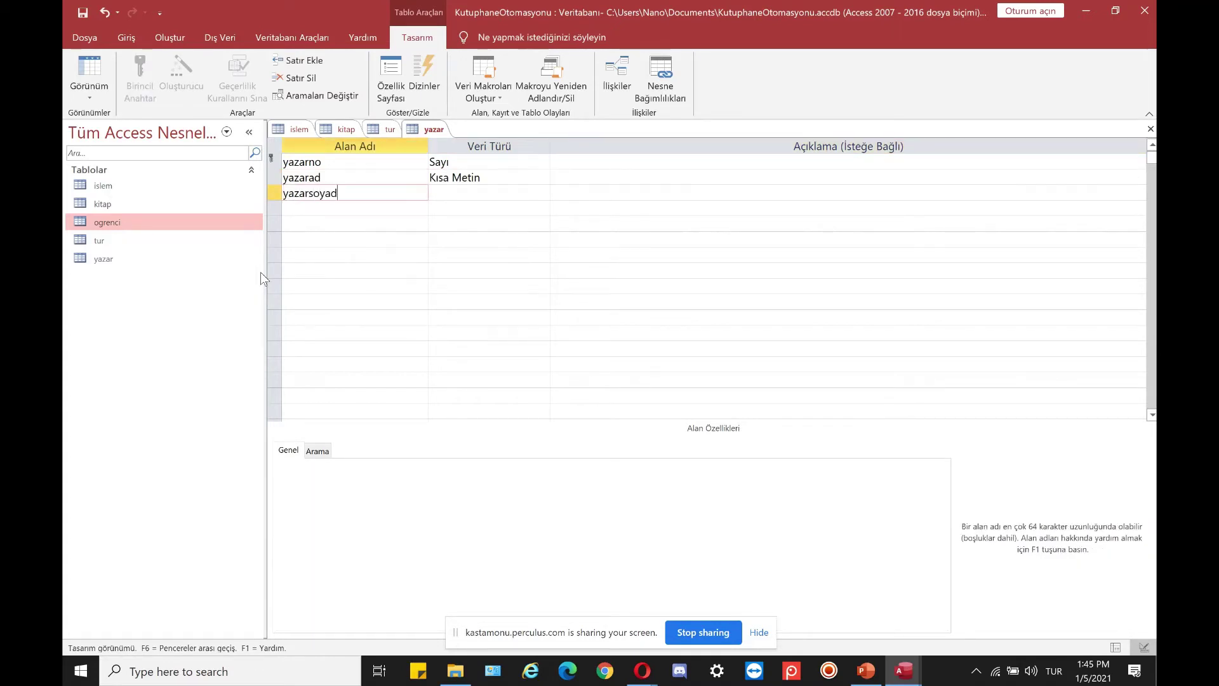
{"action": "key", "text": "Tab"}
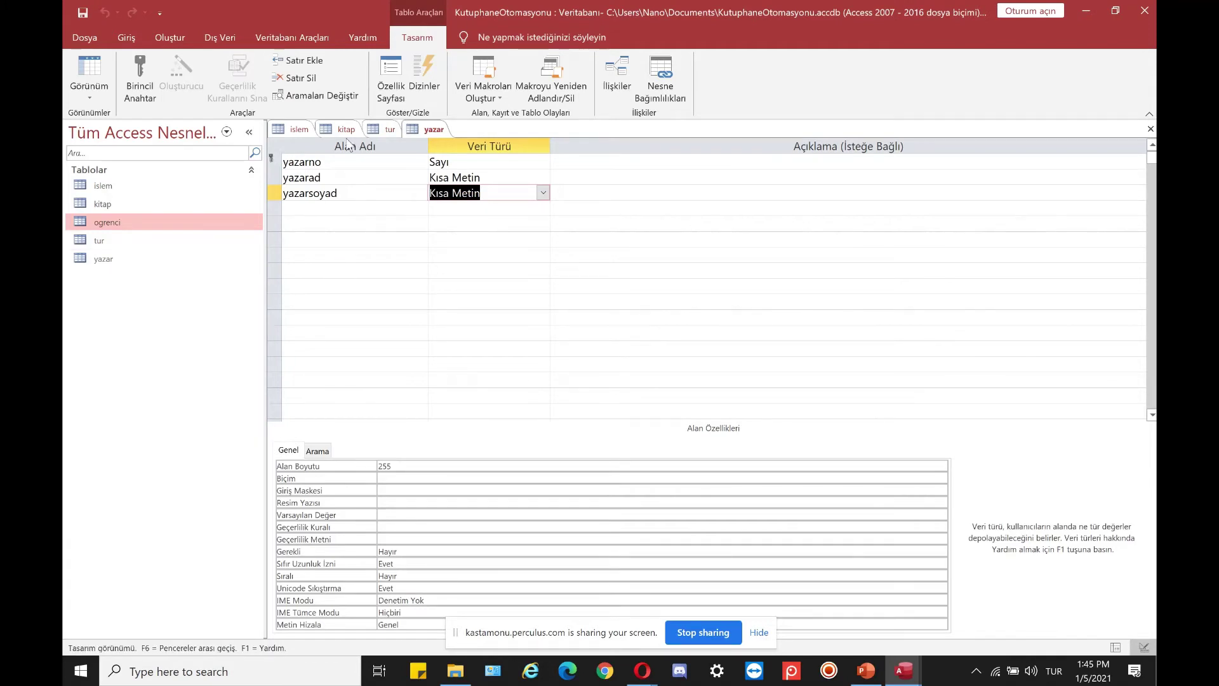
Step: Review the field definitions of the tur, yazar, kitap, islem and ogrenci tables, and close all open tables
{"action": "left_click", "coordinate": [389, 128]}
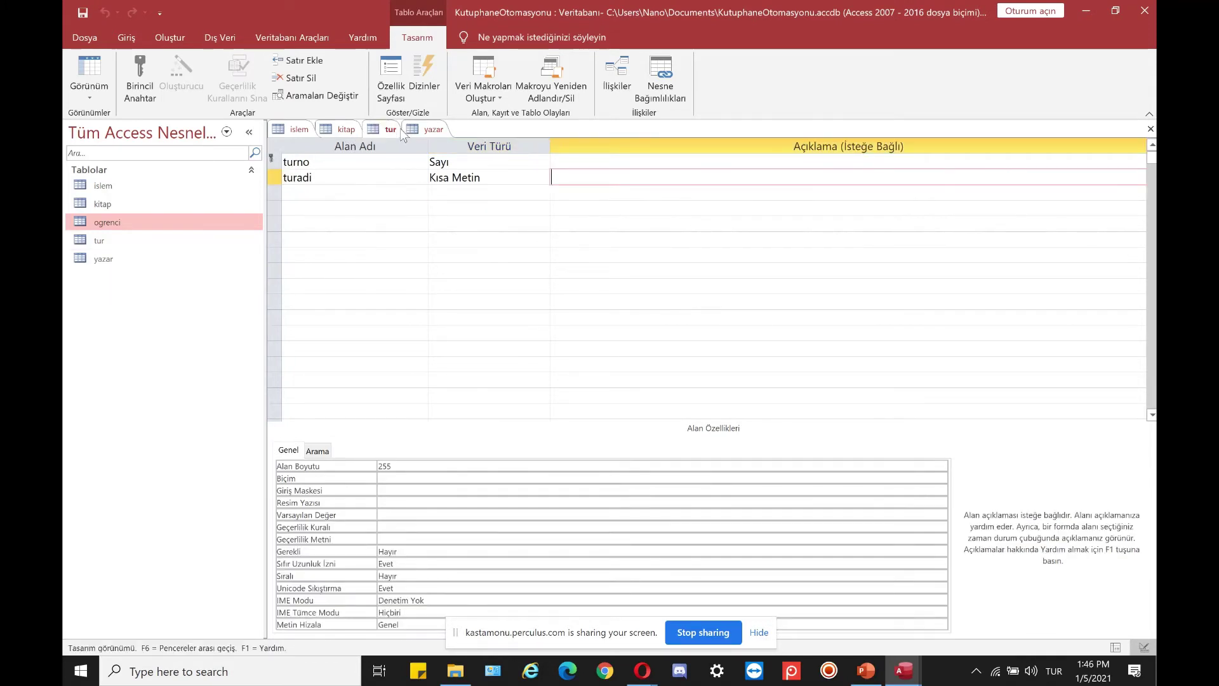
{"action": "left_click", "coordinate": [434, 130]}
{"action": "key", "text": "ctrl+F6"}
{"action": "left_click", "coordinate": [347, 130]}
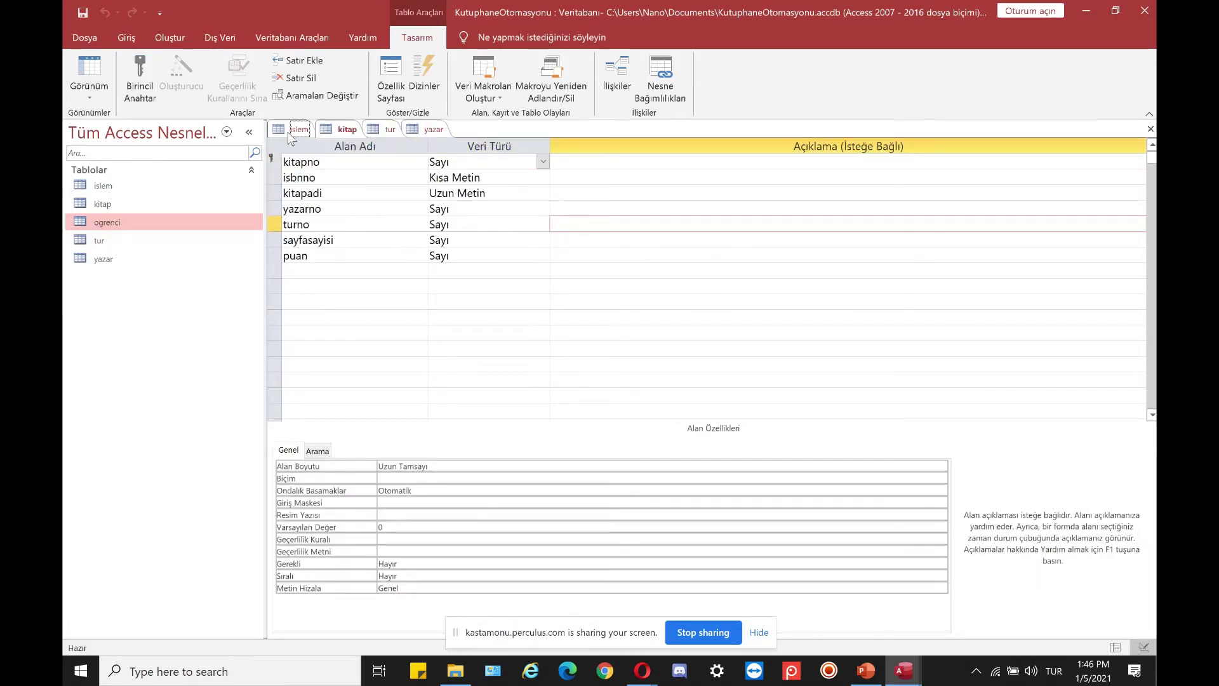
{"action": "left_click", "coordinate": [292, 130]}
{"action": "double_click", "coordinate": [109, 222]}
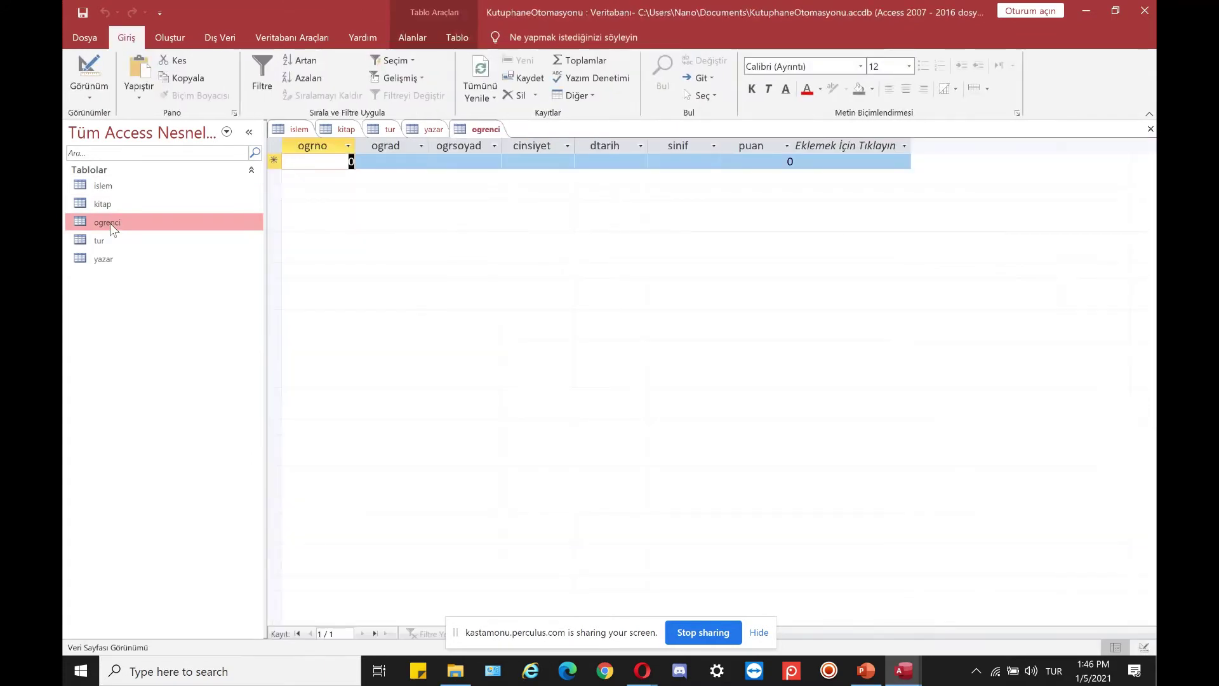
{"action": "left_click", "coordinate": [89, 95]}
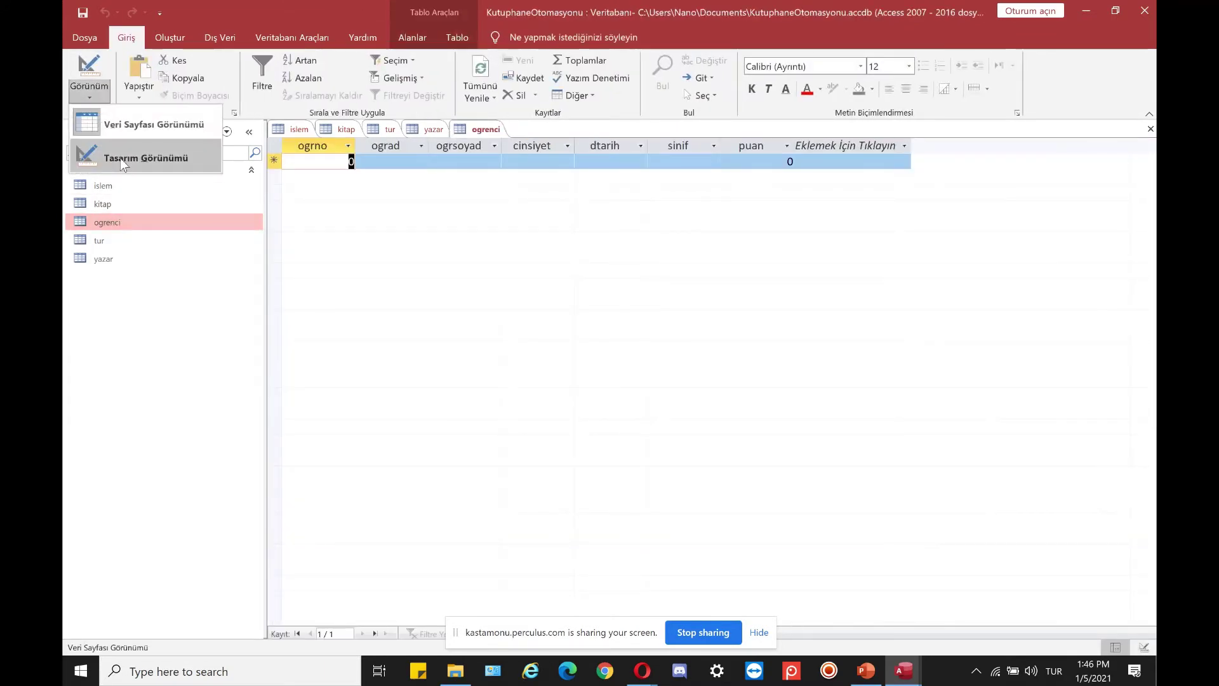
{"action": "left_click", "coordinate": [120, 158]}
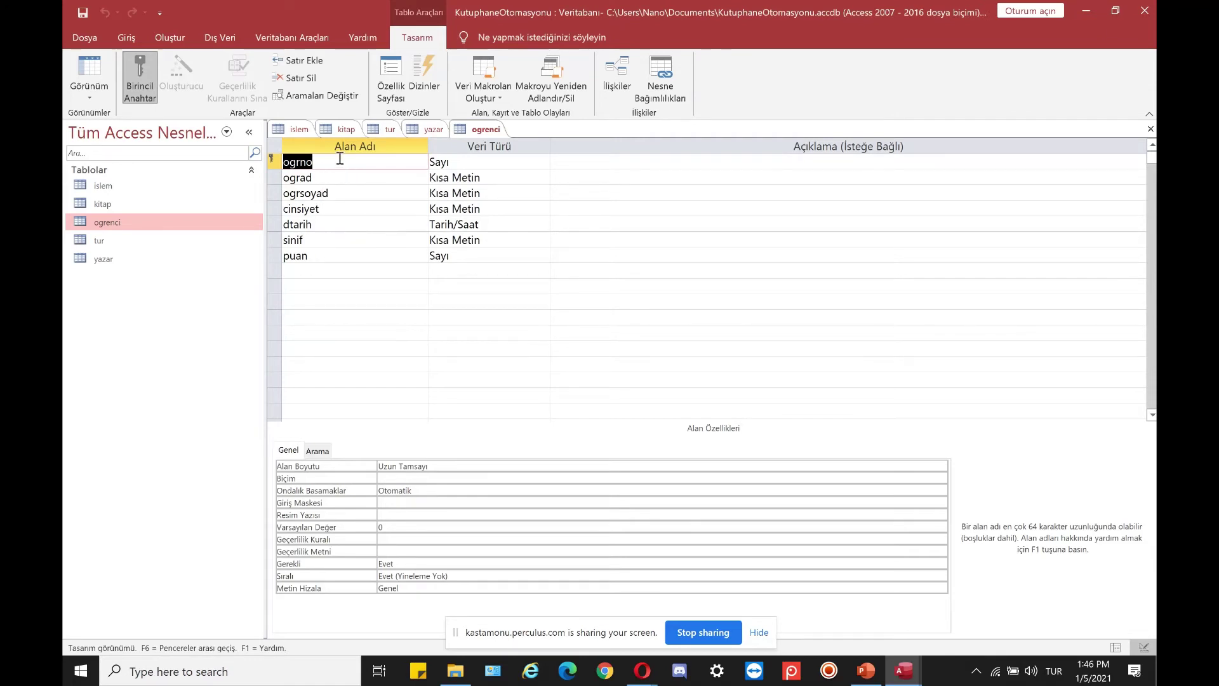
{"action": "right_click", "coordinate": [305, 134]}
{"action": "left_click", "coordinate": [340, 182]}
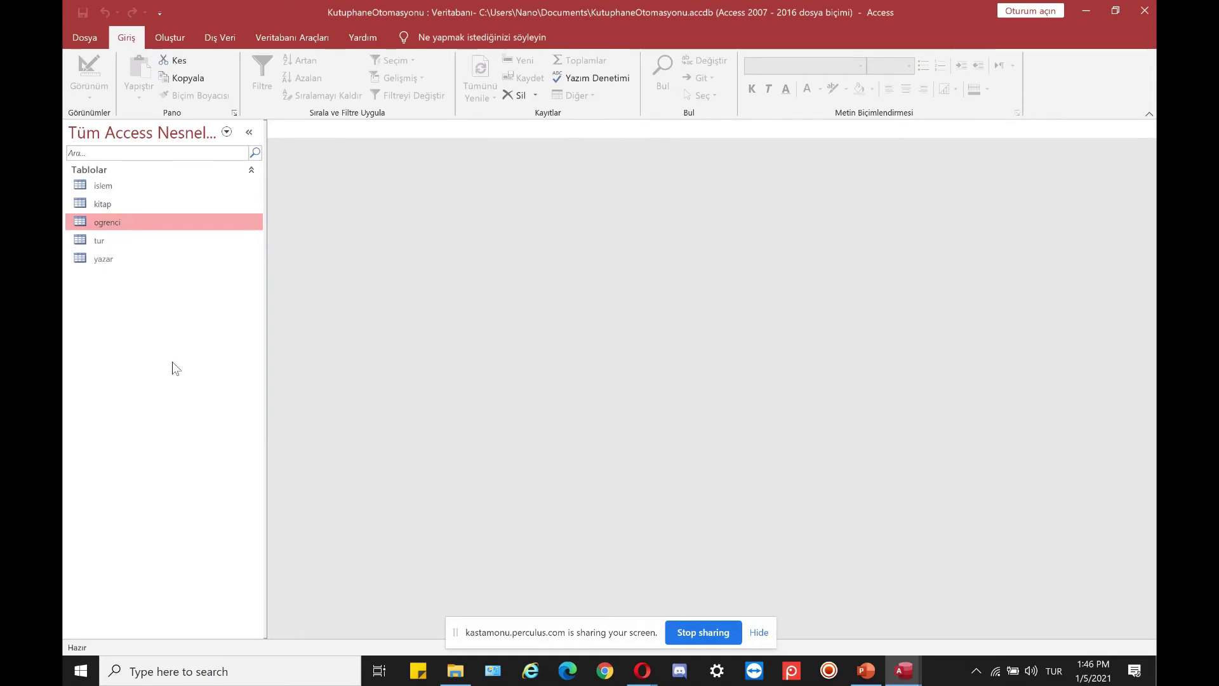
Step: Create a new query in Design View and add the islem, kitap, ogrenci, tur and yazar tables to it
{"action": "left_click", "coordinate": [163, 39]}
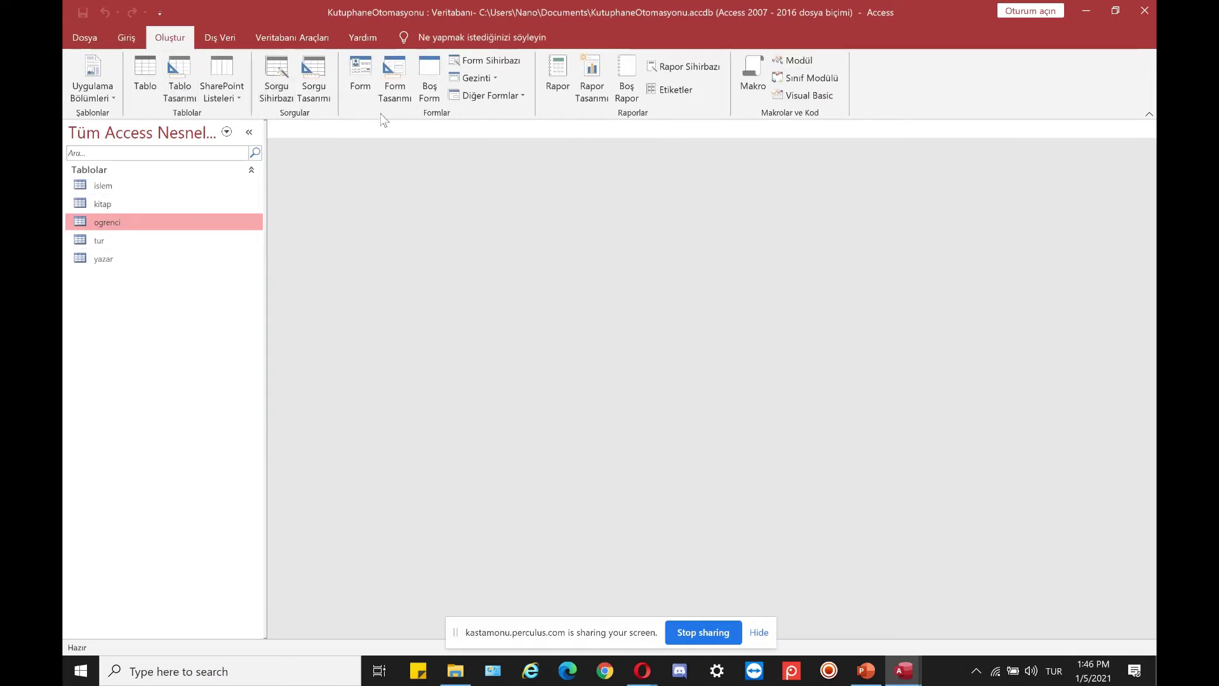
{"action": "left_click", "coordinate": [276, 99]}
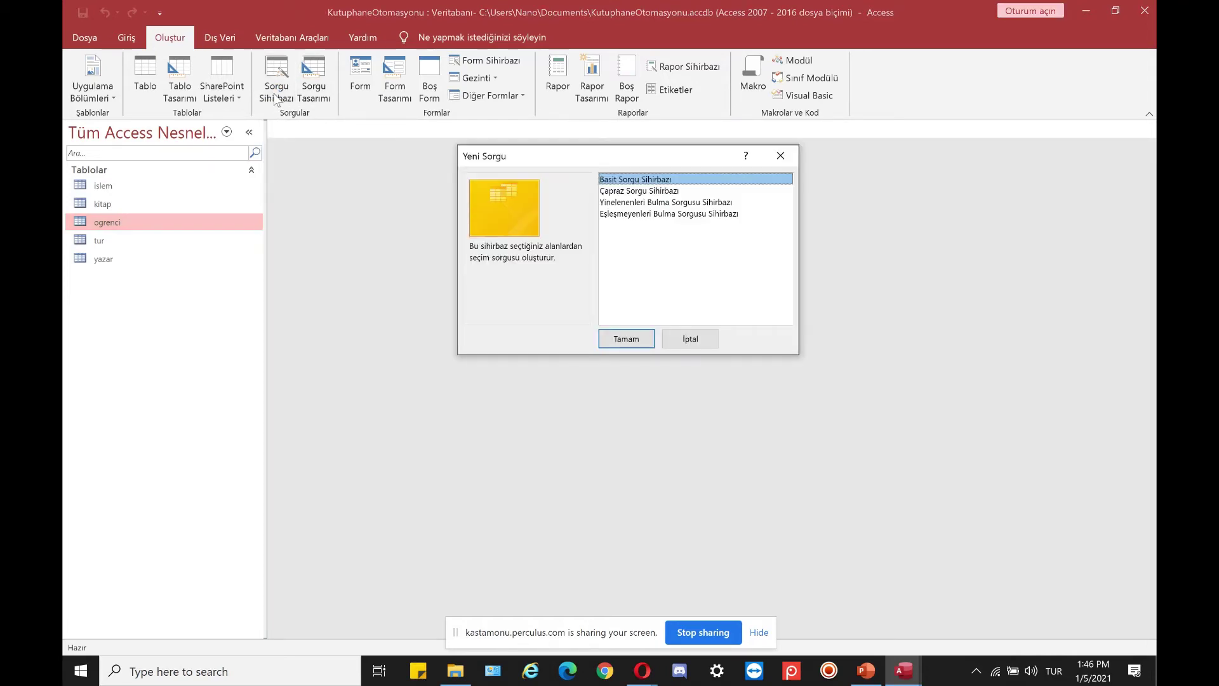
{"action": "left_click", "coordinate": [689, 340]}
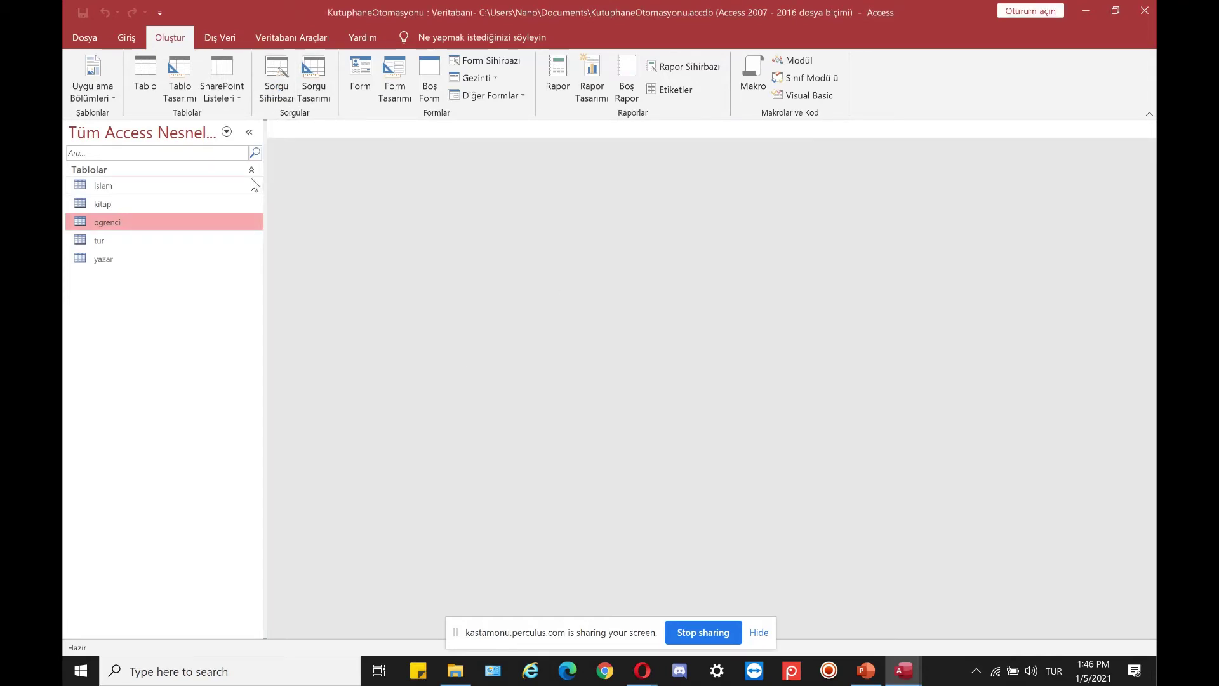
{"action": "left_click", "coordinate": [314, 99]}
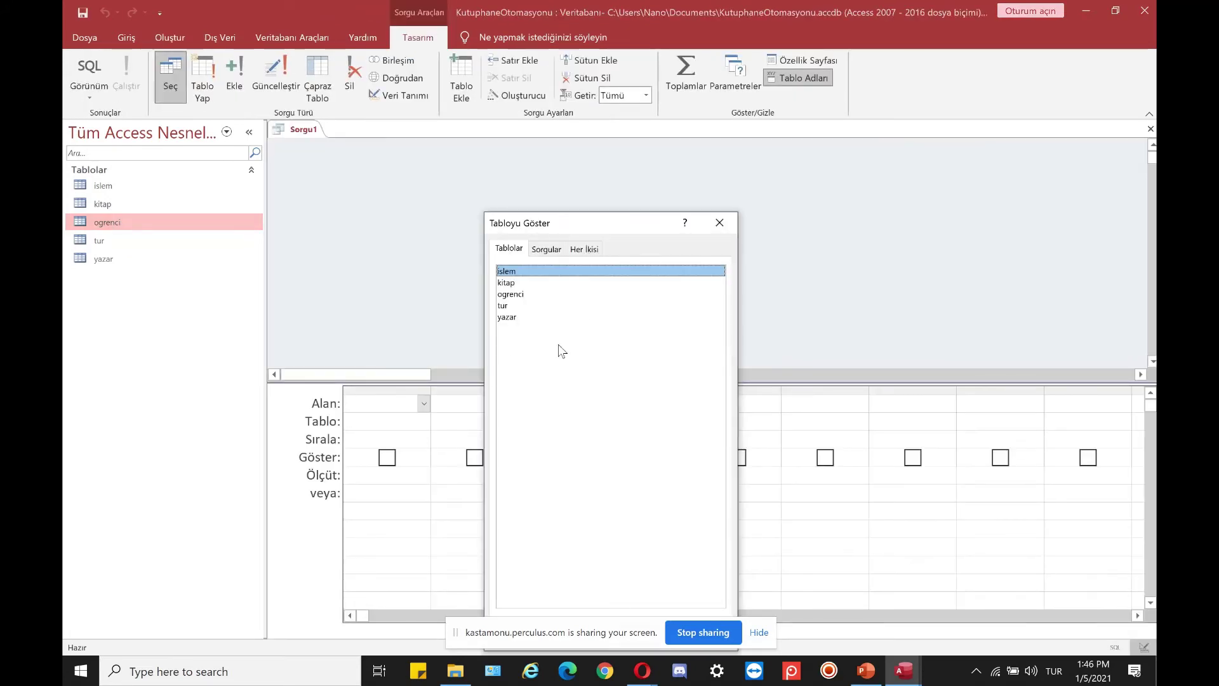
{"action": "left_click_drag", "start_coordinate": [558, 349], "coordinate": [508, 267]}
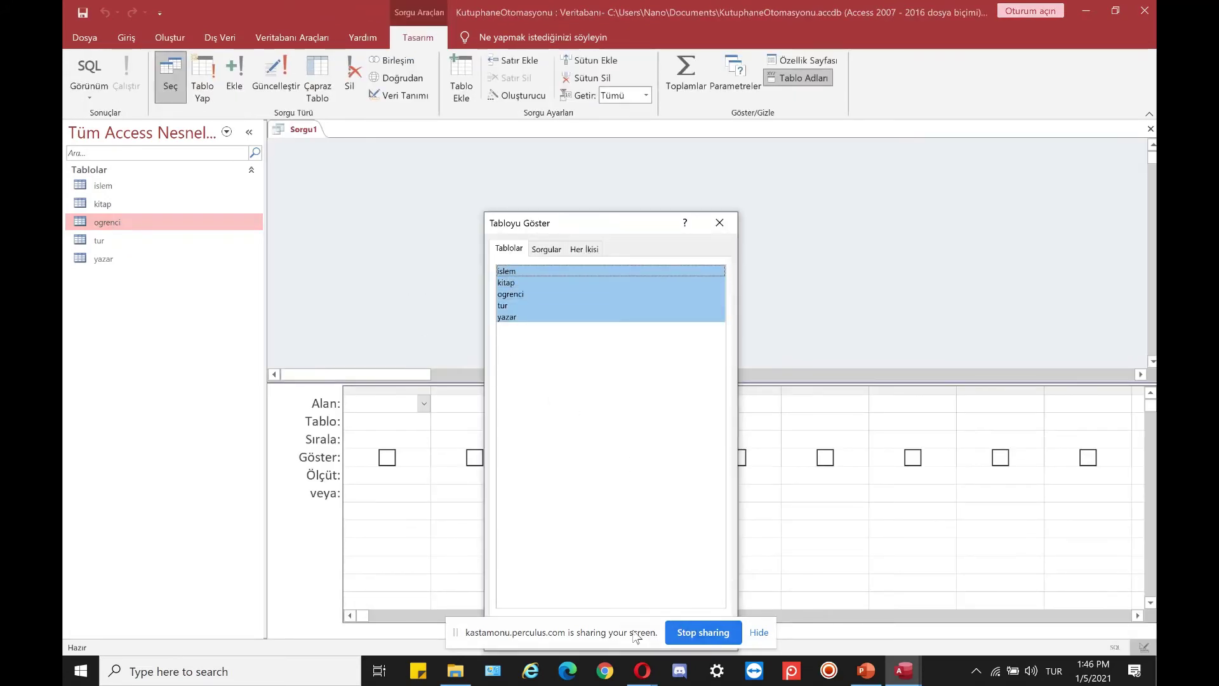
{"action": "left_click_drag", "start_coordinate": [636, 637], "coordinate": [1010, 641]}
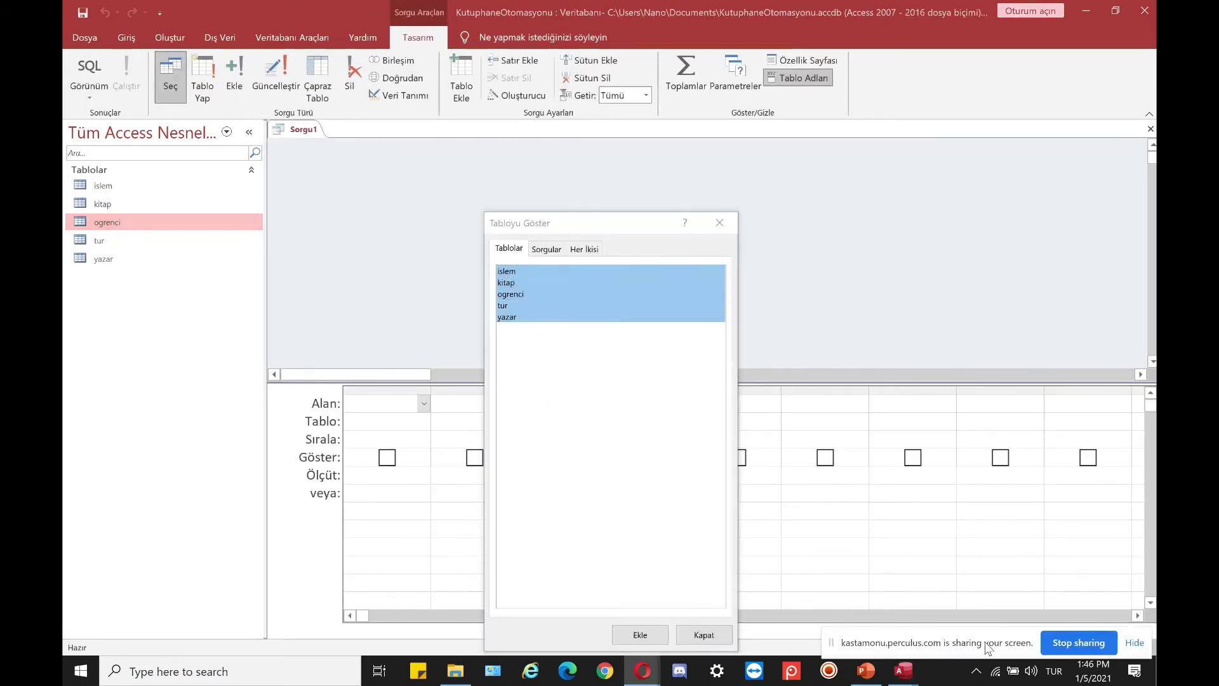
{"action": "left_click", "coordinate": [663, 630]}
{"action": "left_click", "coordinate": [720, 222]}
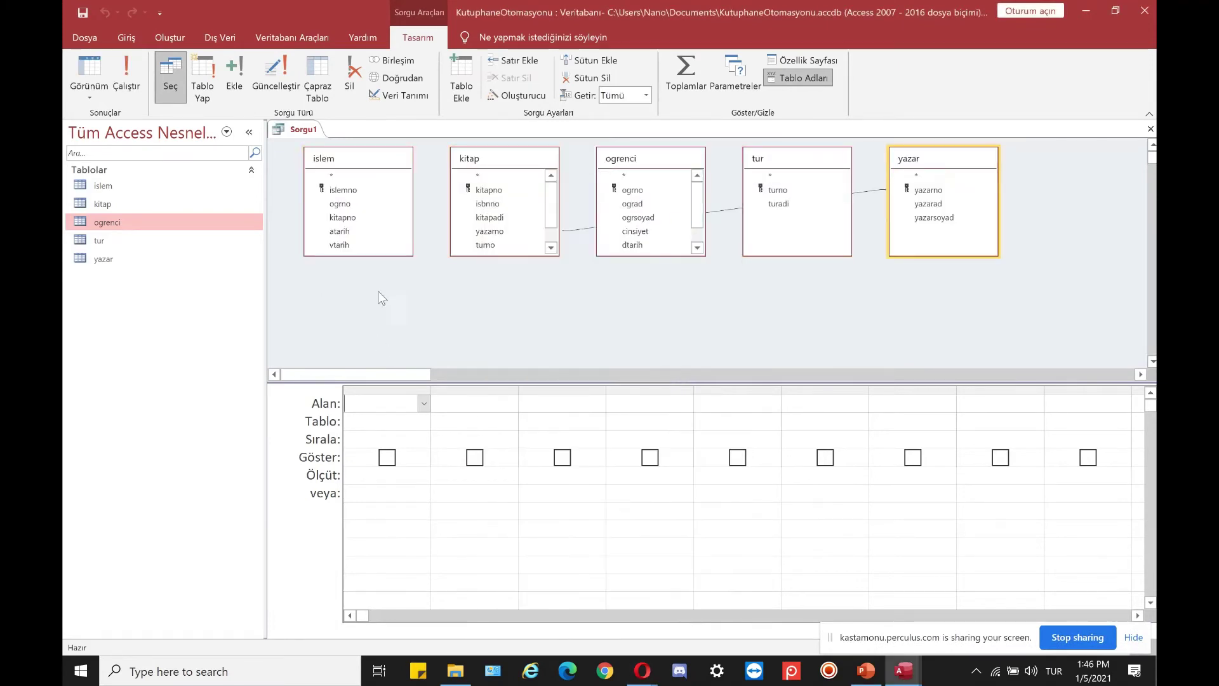
Step: Narrow the object list and rearrange the query's tables so that ogrenci, islem and kitap stand side by side in join order
{"action": "left_click_drag", "start_coordinate": [105, 258], "coordinate": [235, 303]}
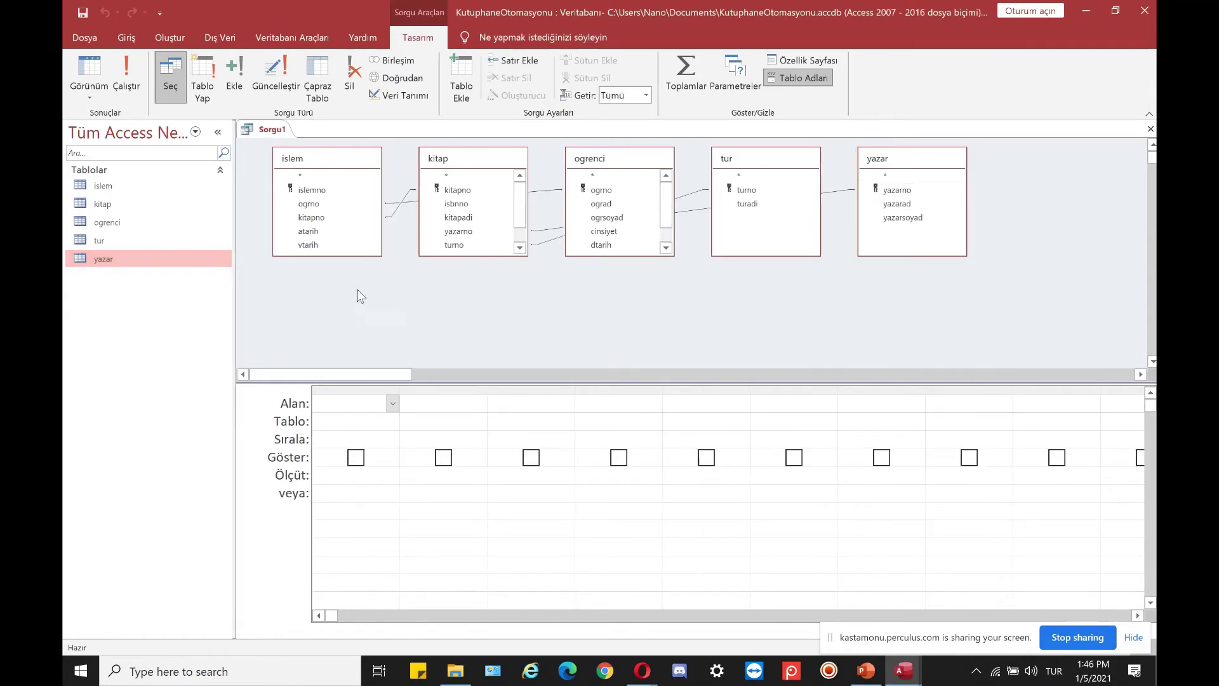
{"action": "left_click_drag", "start_coordinate": [333, 167], "coordinate": [478, 252]}
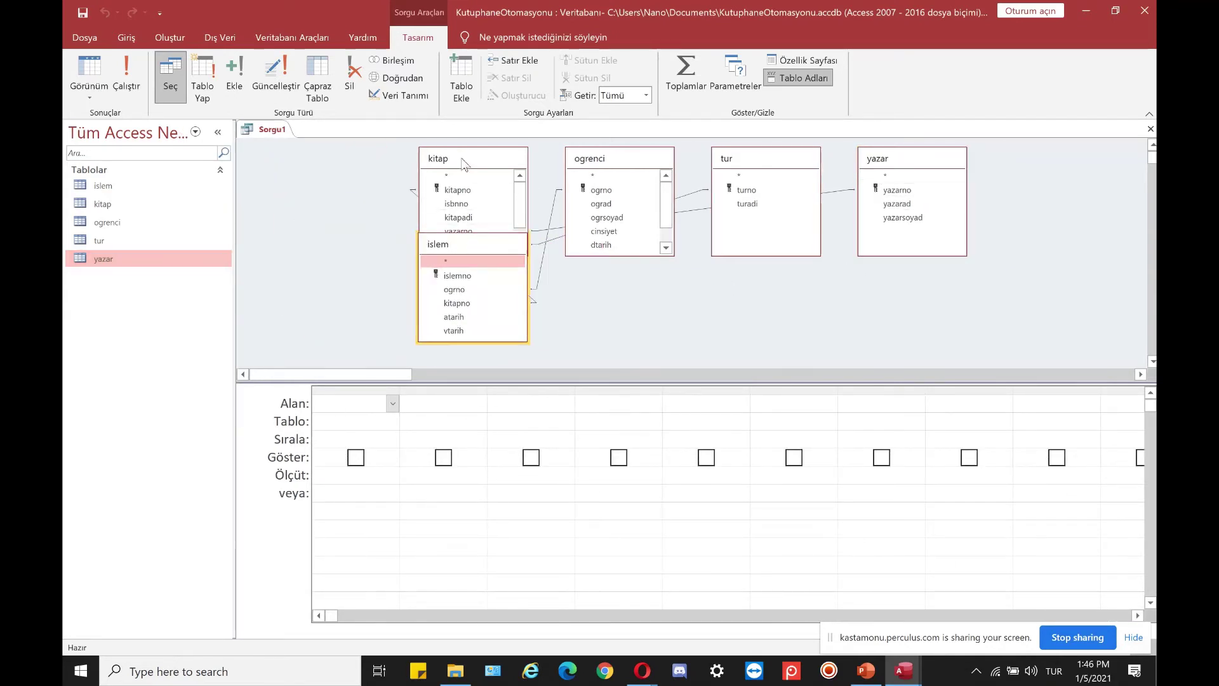
{"action": "left_click_drag", "start_coordinate": [456, 159], "coordinate": [322, 159]}
{"action": "left_click_drag", "start_coordinate": [620, 162], "coordinate": [340, 246]}
{"action": "left_click_drag", "start_coordinate": [736, 173], "coordinate": [723, 266]}
{"action": "left_click_drag", "start_coordinate": [873, 168], "coordinate": [896, 259]}
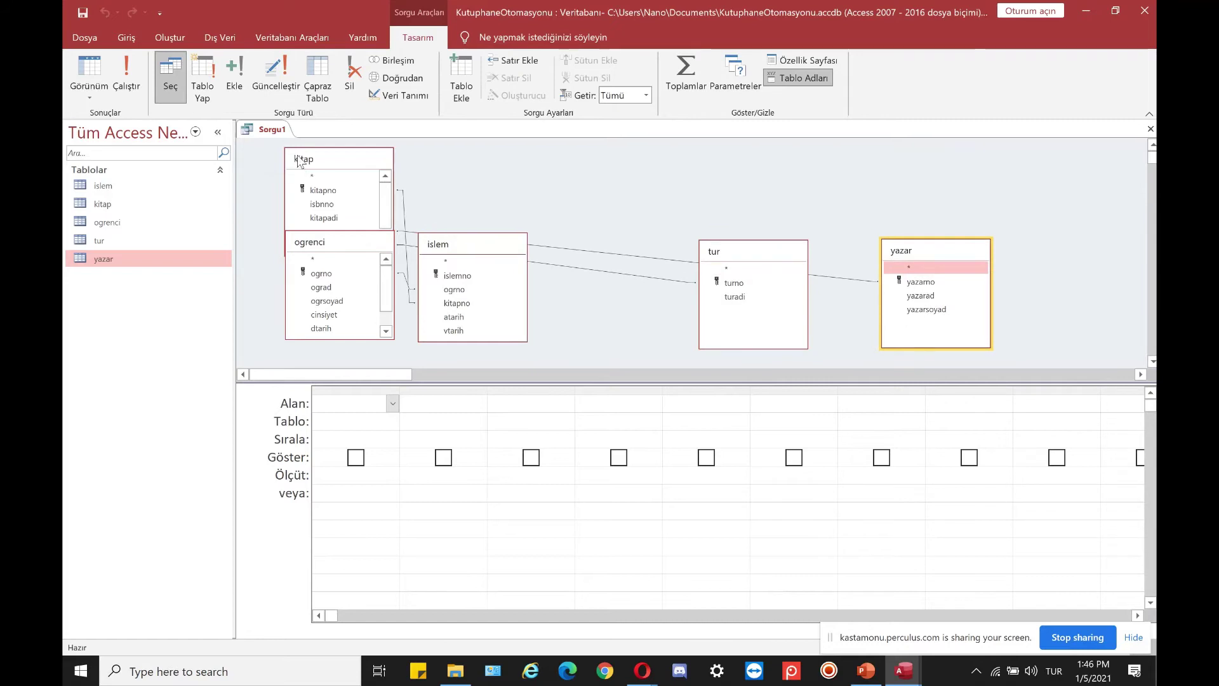
{"action": "left_click_drag", "start_coordinate": [299, 161], "coordinate": [570, 164]}
{"action": "left_click_drag", "start_coordinate": [337, 245], "coordinate": [300, 192]}
{"action": "left_click_drag", "start_coordinate": [461, 246], "coordinate": [454, 175]}
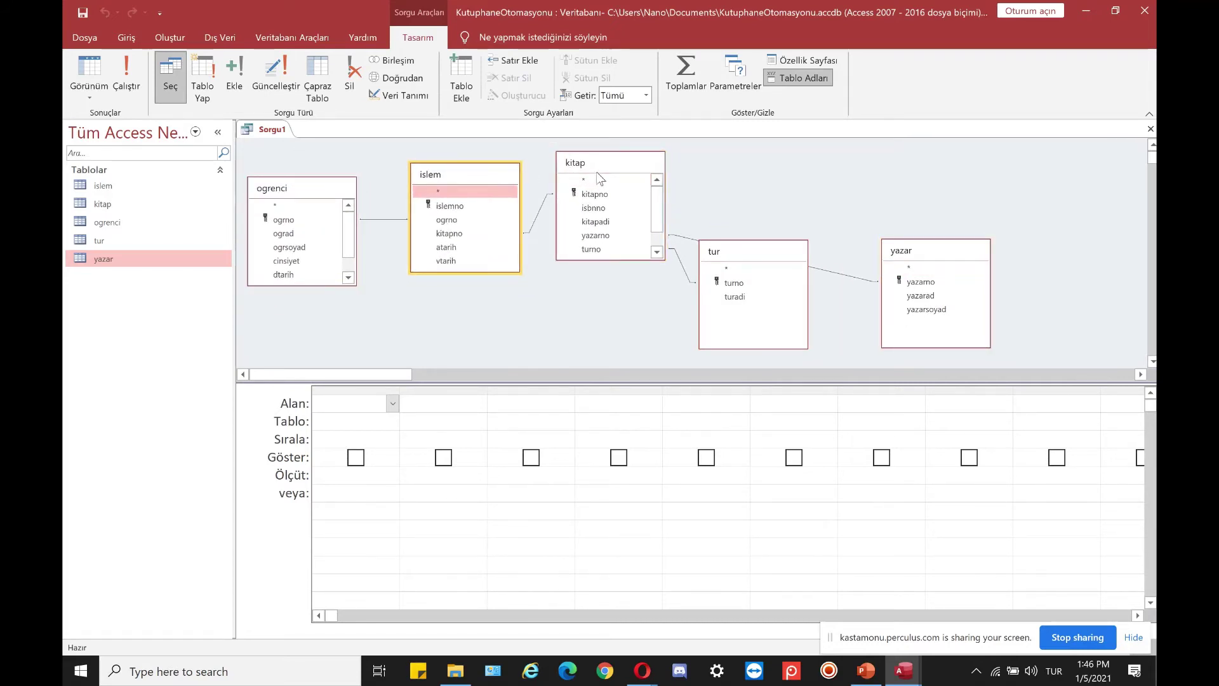
{"action": "left_click_drag", "start_coordinate": [604, 171], "coordinate": [625, 188]}
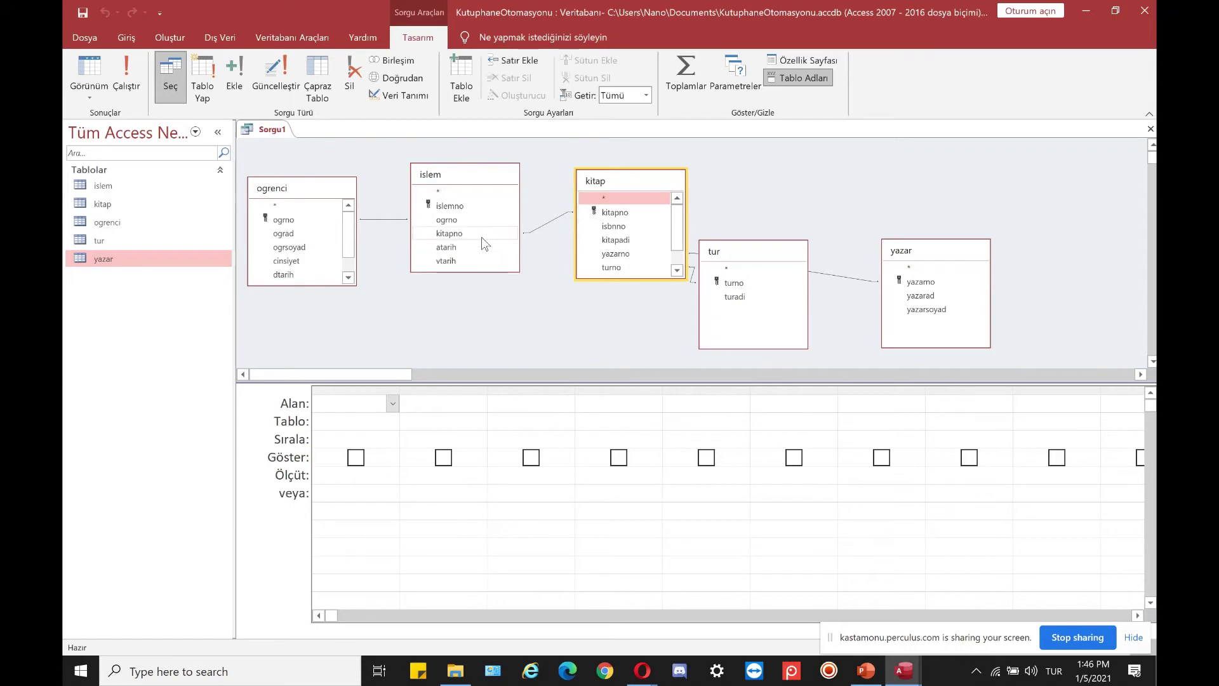
Step: Inspect the join properties between islem and ogrenci and between islem and kitap, leaving both joins as they are
{"action": "double_click", "coordinate": [386, 219]}
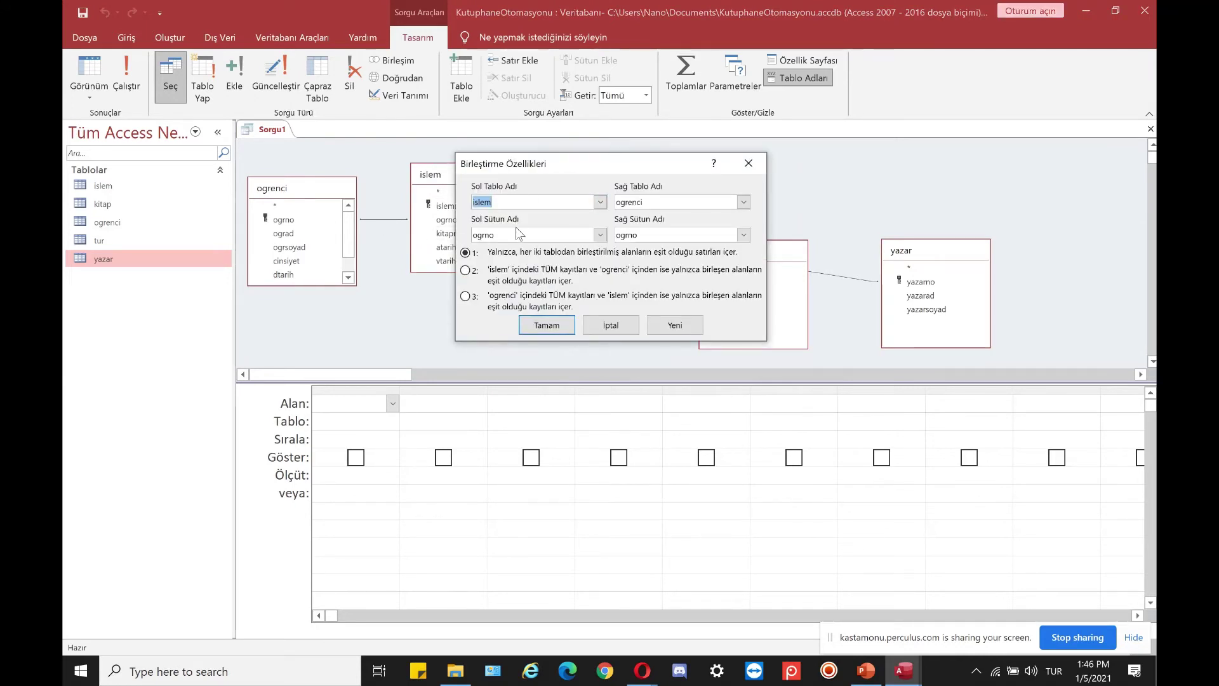
{"action": "left_click", "coordinate": [610, 324]}
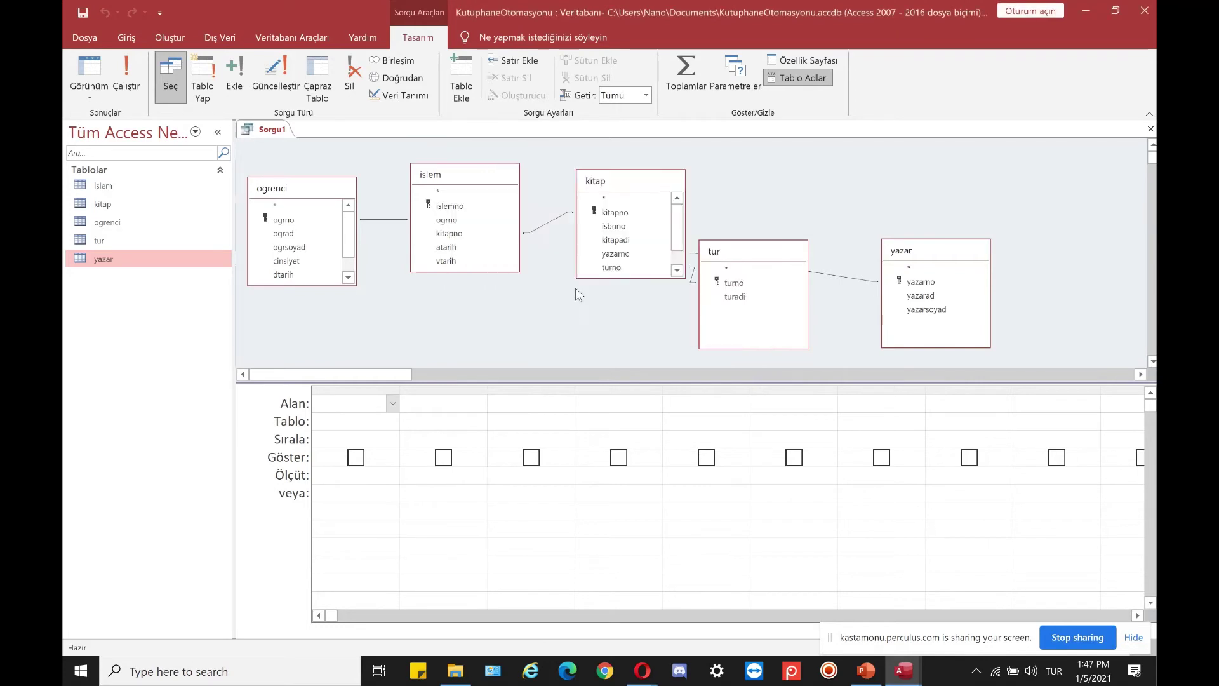
{"action": "double_click", "coordinate": [554, 221]}
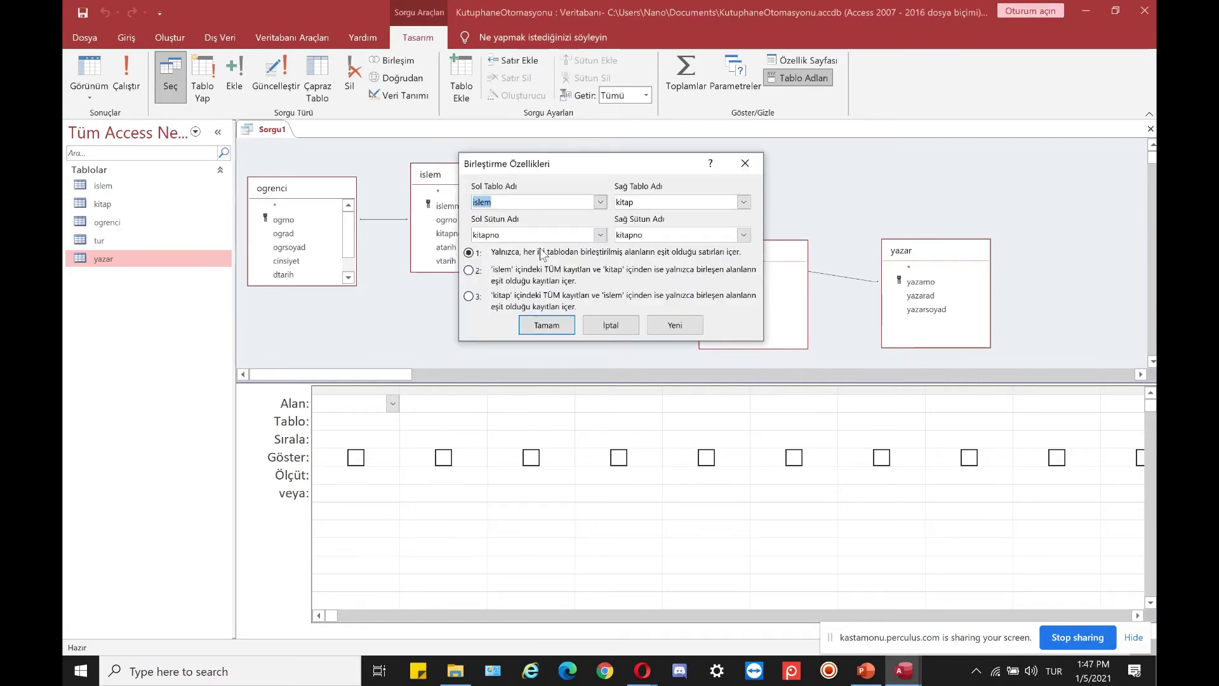
{"action": "left_click", "coordinate": [611, 329]}
Step: Place the yazar table beside kitap and the tur table beyond it so their join lines are separated
{"action": "left_click_drag", "start_coordinate": [727, 259], "coordinate": [759, 292]}
{"action": "left_click_drag", "start_coordinate": [889, 253], "coordinate": [752, 160]}
{"action": "left_click_drag", "start_coordinate": [771, 283], "coordinate": [937, 244]}
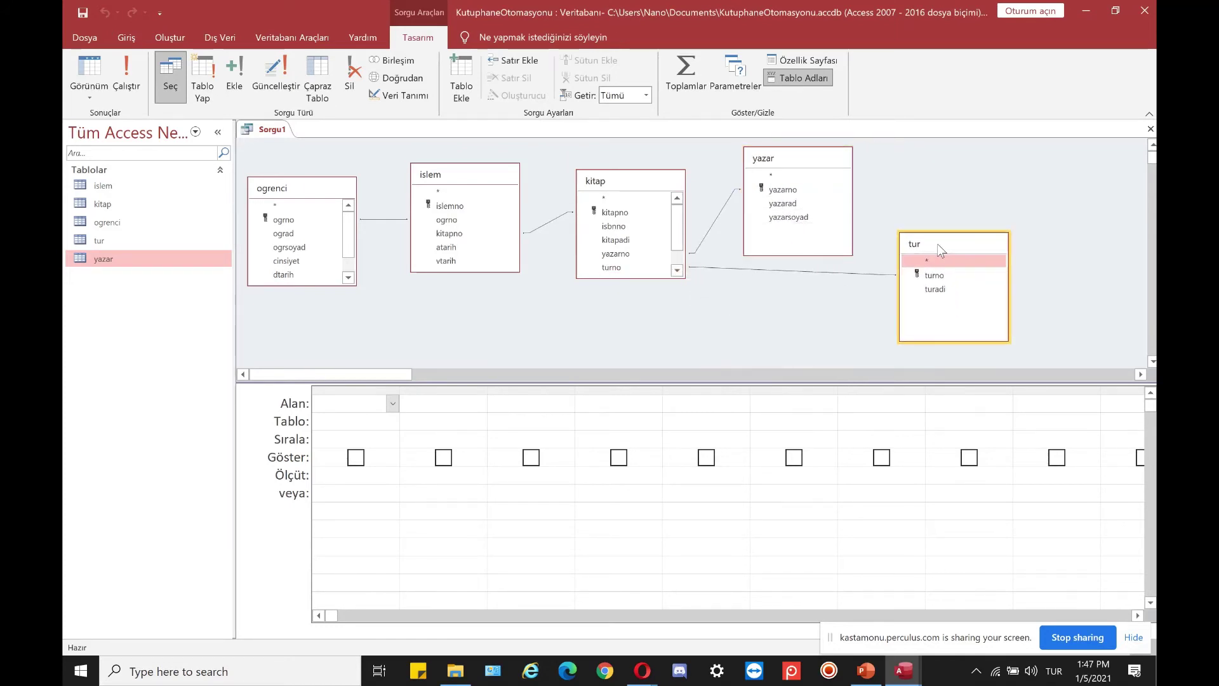
Step: Inspect the join properties between kitap and tur and between kitap and yazar without changing them
{"action": "double_click", "coordinate": [836, 272]}
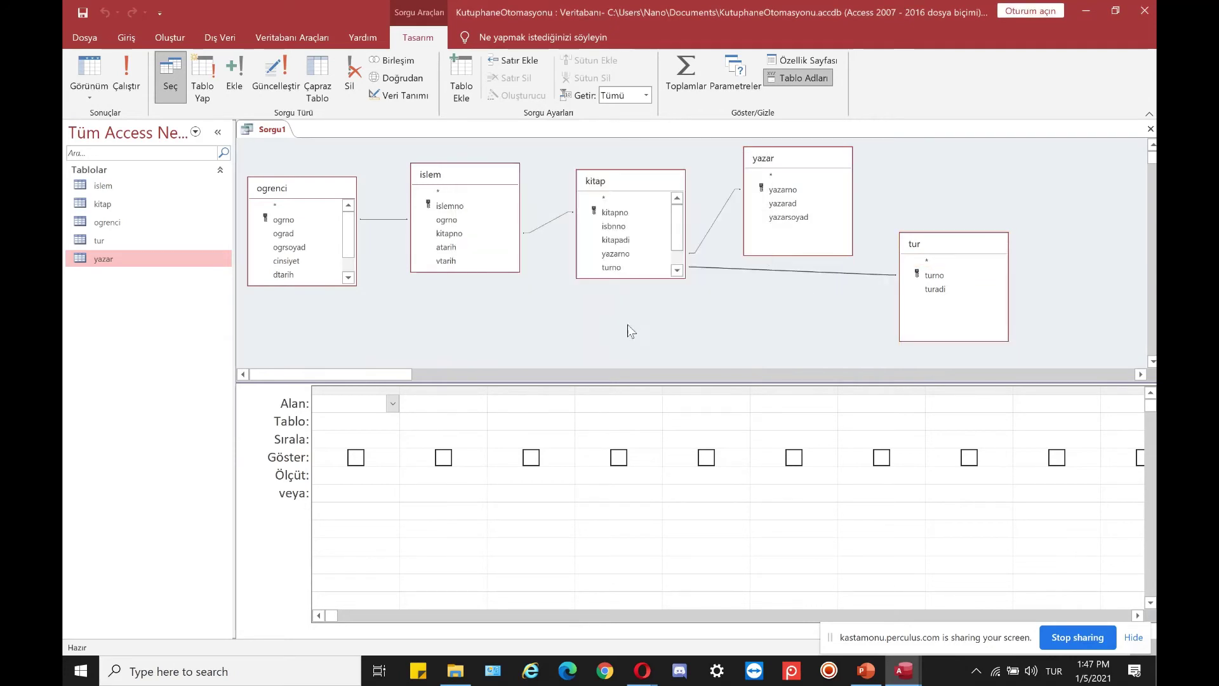
{"action": "left_click", "coordinate": [600, 327]}
{"action": "double_click", "coordinate": [714, 230]}
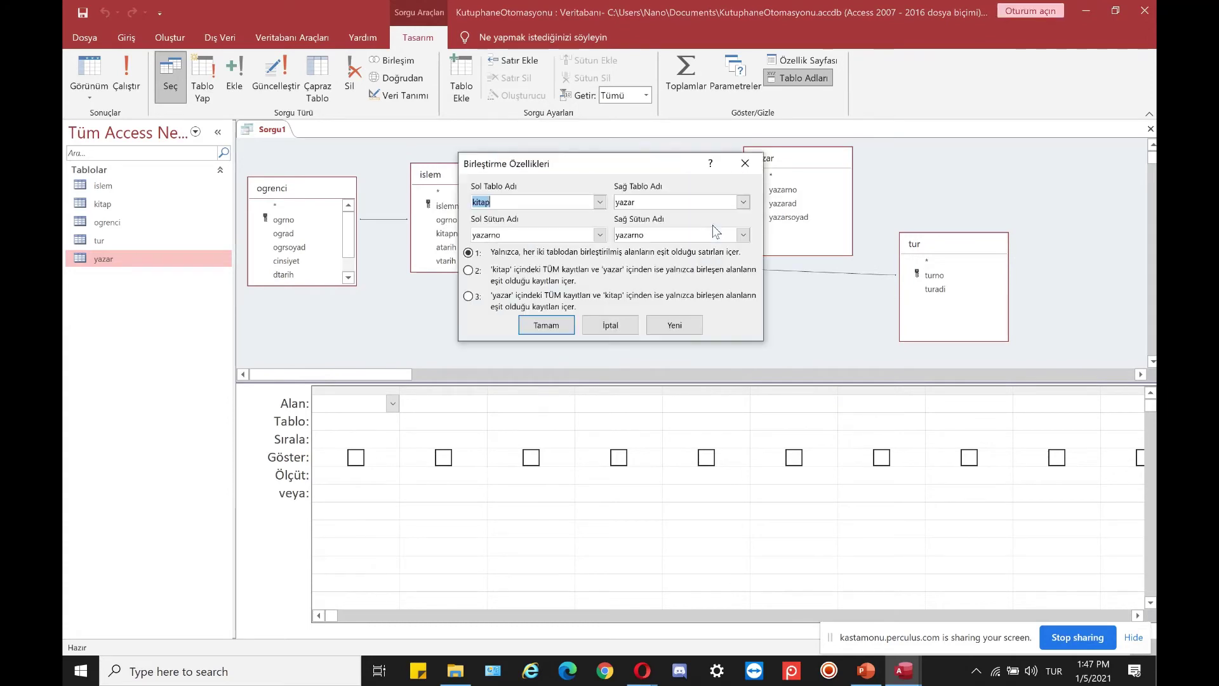
{"action": "left_click", "coordinate": [597, 324]}
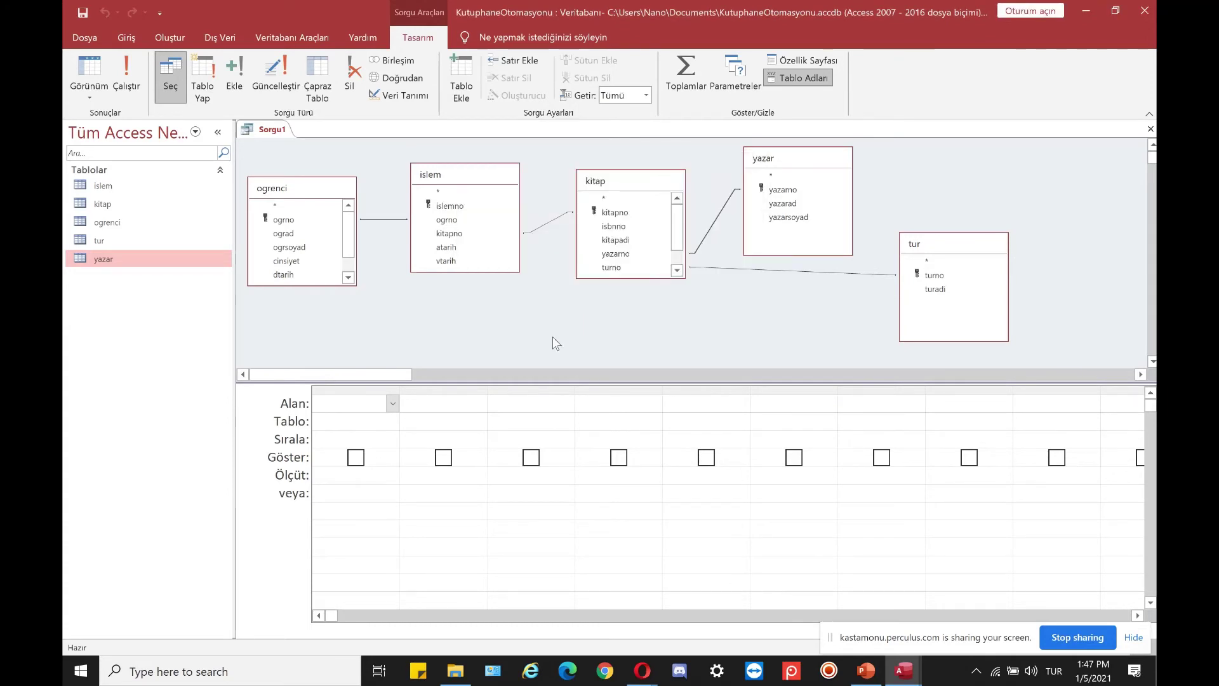
Step: Paste the copied transaction records into the islem table as new rows, and close the table
{"action": "double_click", "coordinate": [102, 185]}
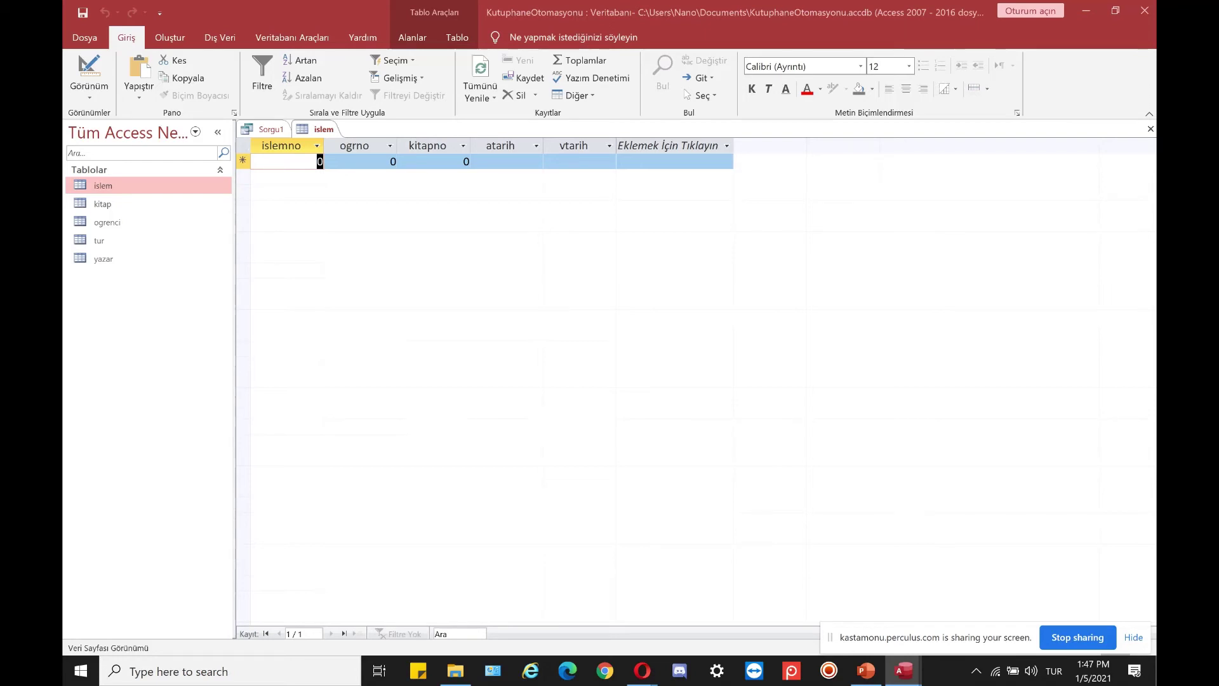
{"action": "left_click", "coordinate": [242, 161]}
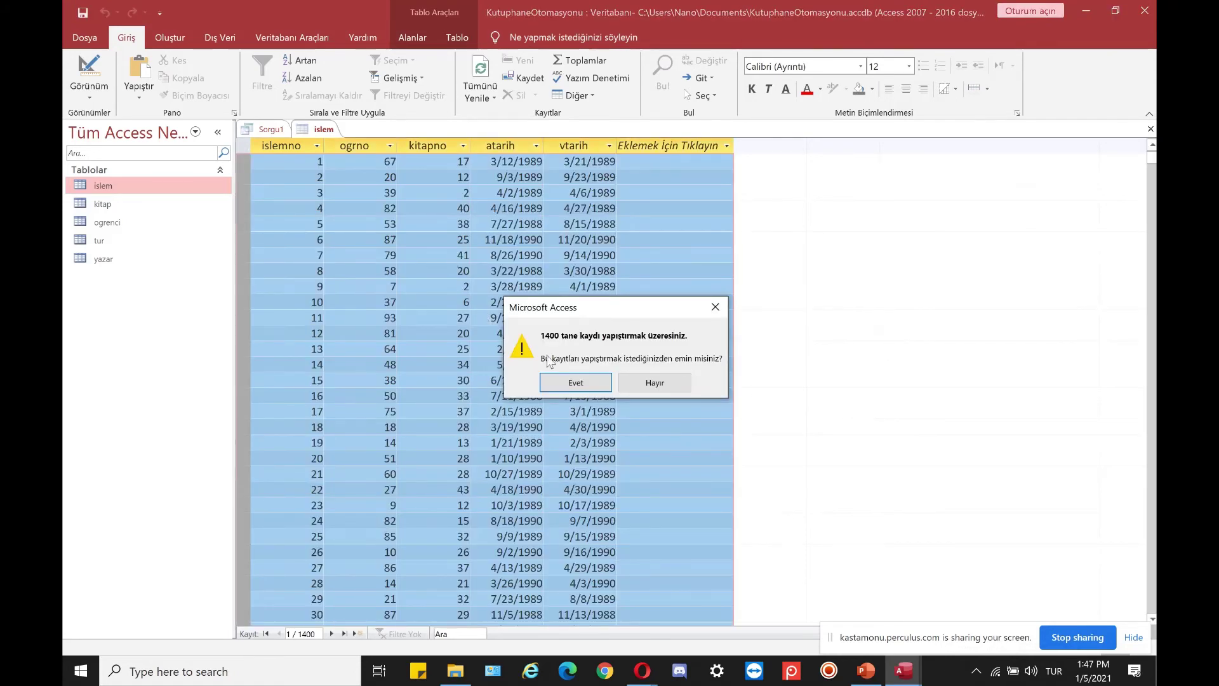
{"action": "left_click", "coordinate": [571, 383]}
{"action": "left_click", "coordinate": [412, 384]}
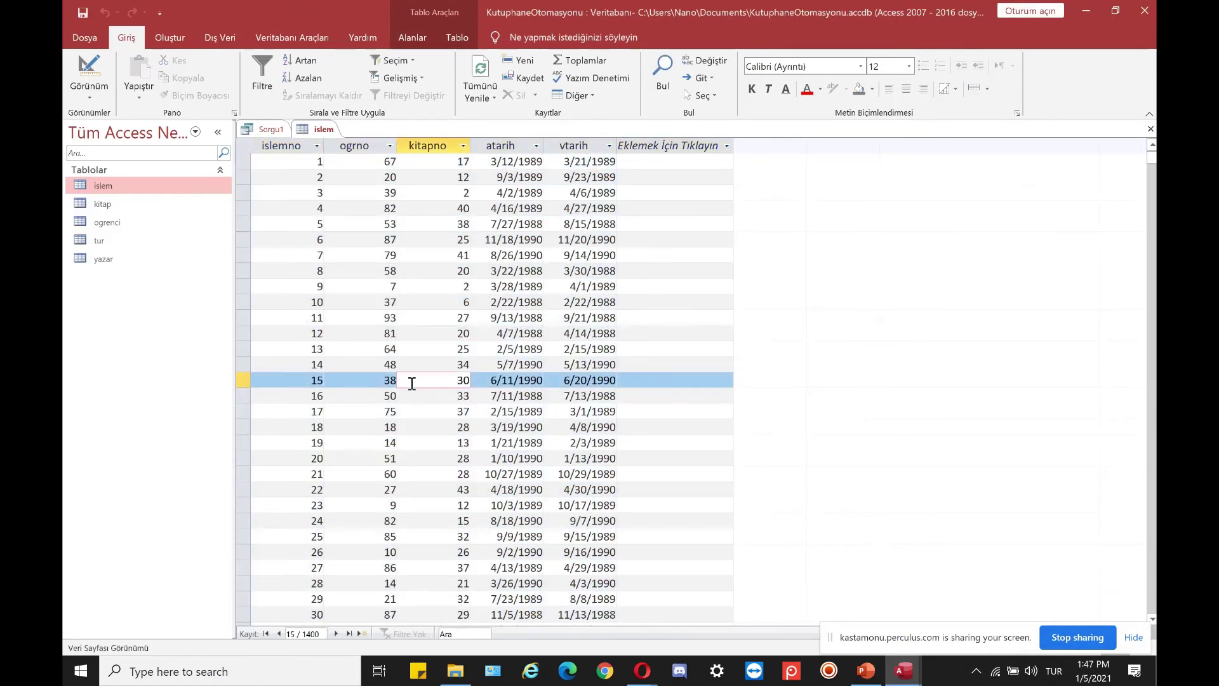
{"action": "right_click", "coordinate": [327, 128]}
{"action": "left_click", "coordinate": [350, 162]}
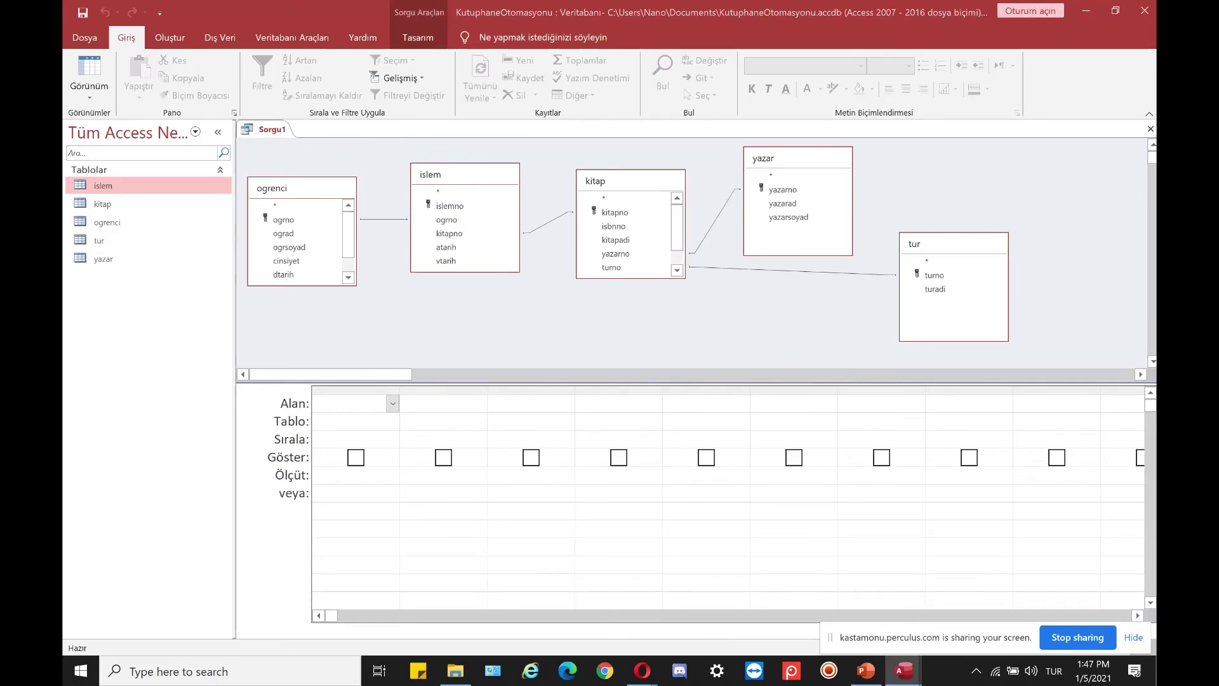
Step: Paste the copied book records into the kitap table as new rows, and close the table
{"action": "double_click", "coordinate": [102, 204]}
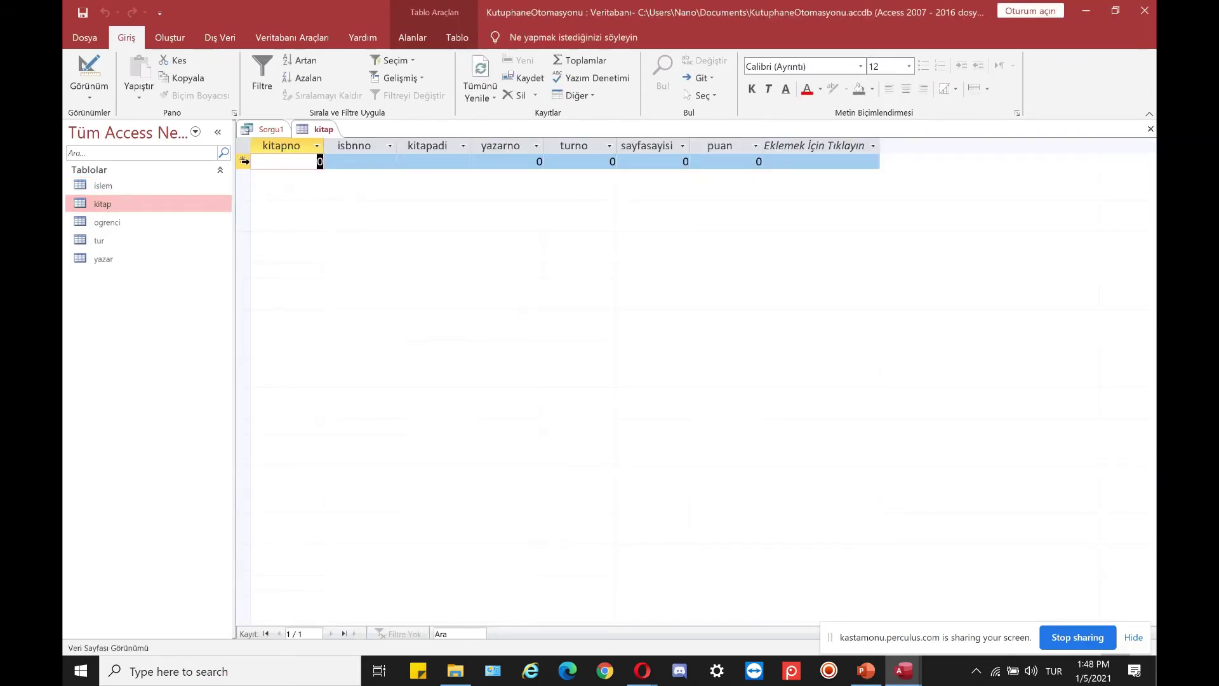
{"action": "left_click", "coordinate": [243, 160]}
{"action": "key", "text": "ctrl+v"}
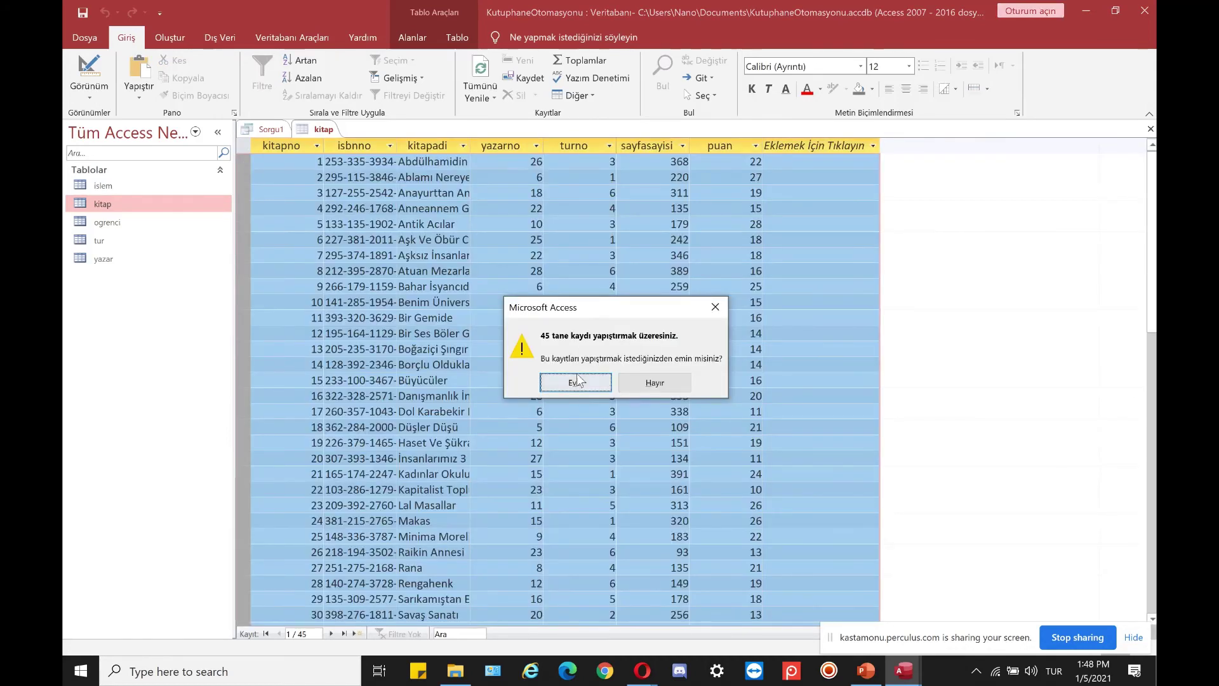
{"action": "left_click", "coordinate": [576, 381]}
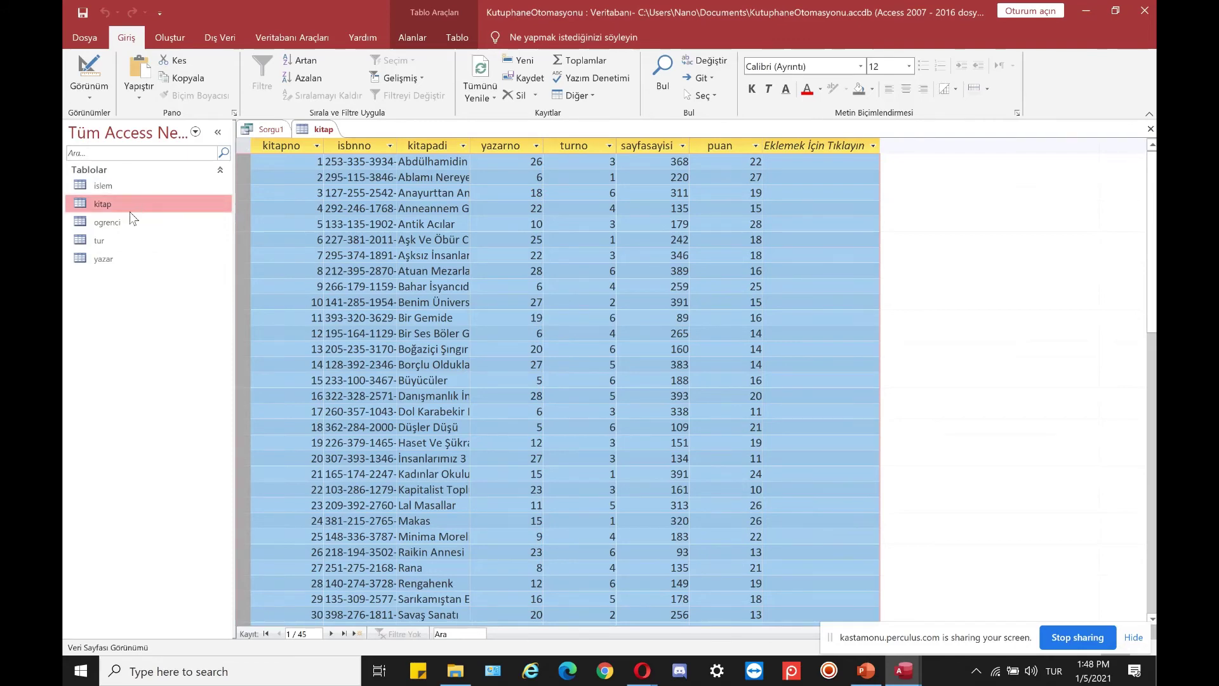
{"action": "right_click", "coordinate": [314, 128]}
{"action": "left_click", "coordinate": [325, 155]}
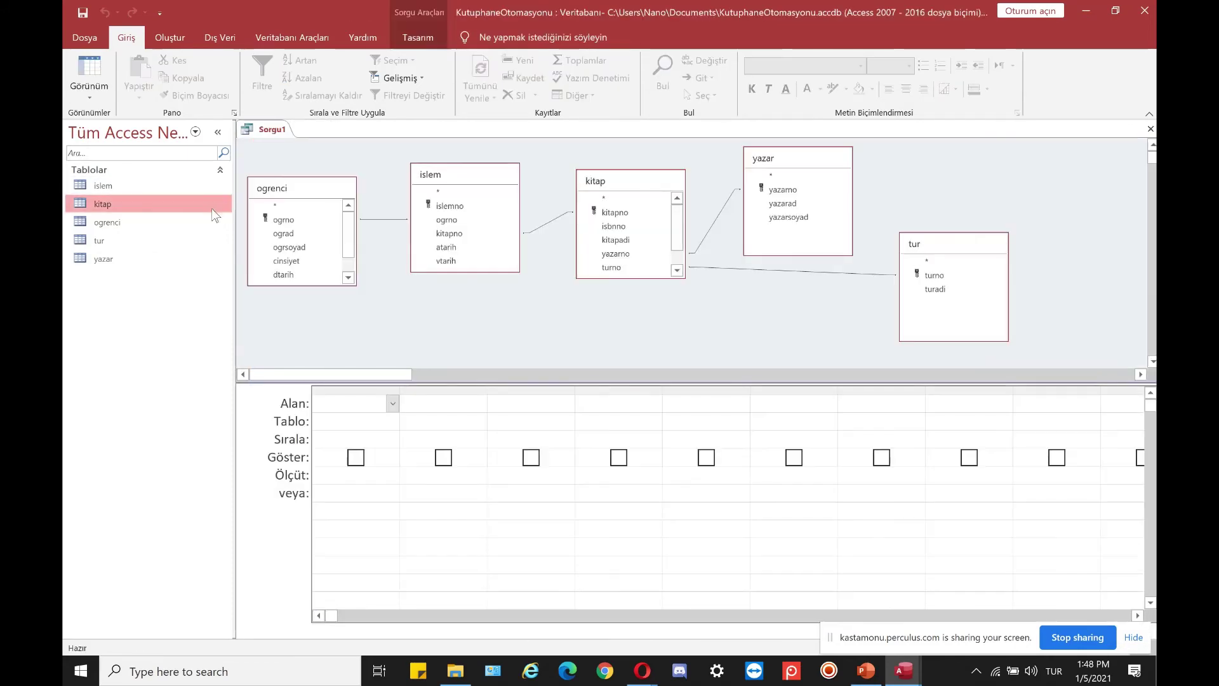
Step: Paste the copied student records into the ogrenci table as new rows, and close the table
{"action": "double_click", "coordinate": [127, 222]}
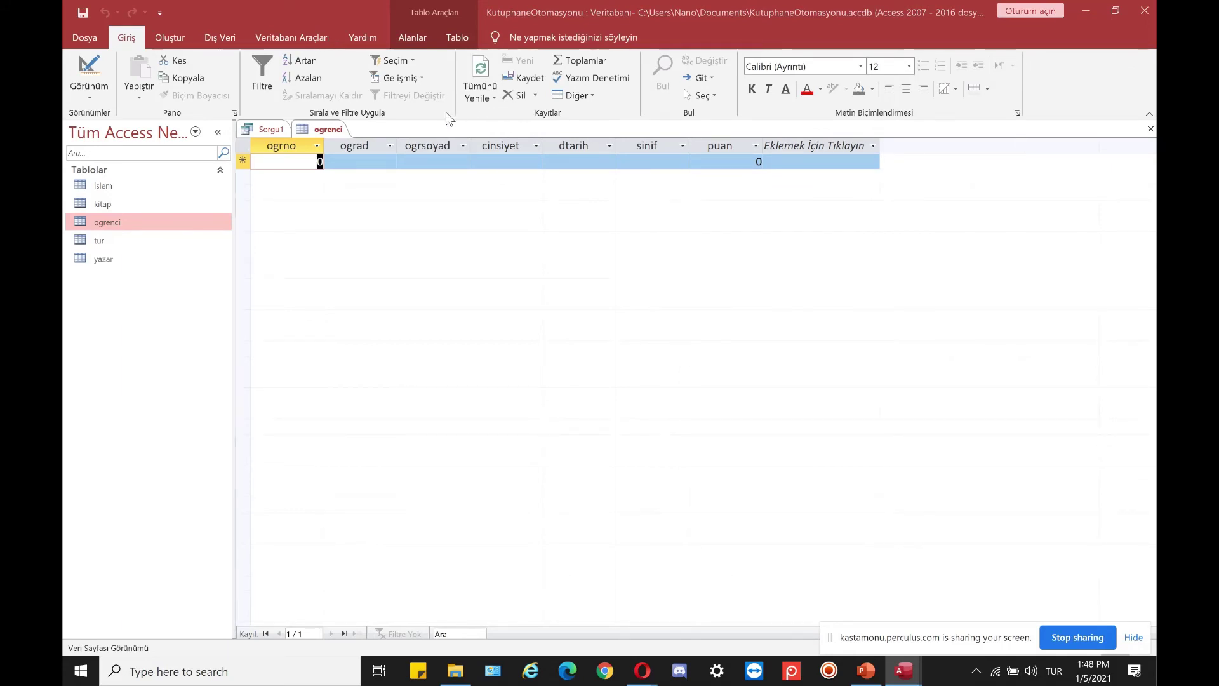
{"action": "left_click", "coordinate": [244, 160]}
{"action": "key", "text": "ctrl+v"}
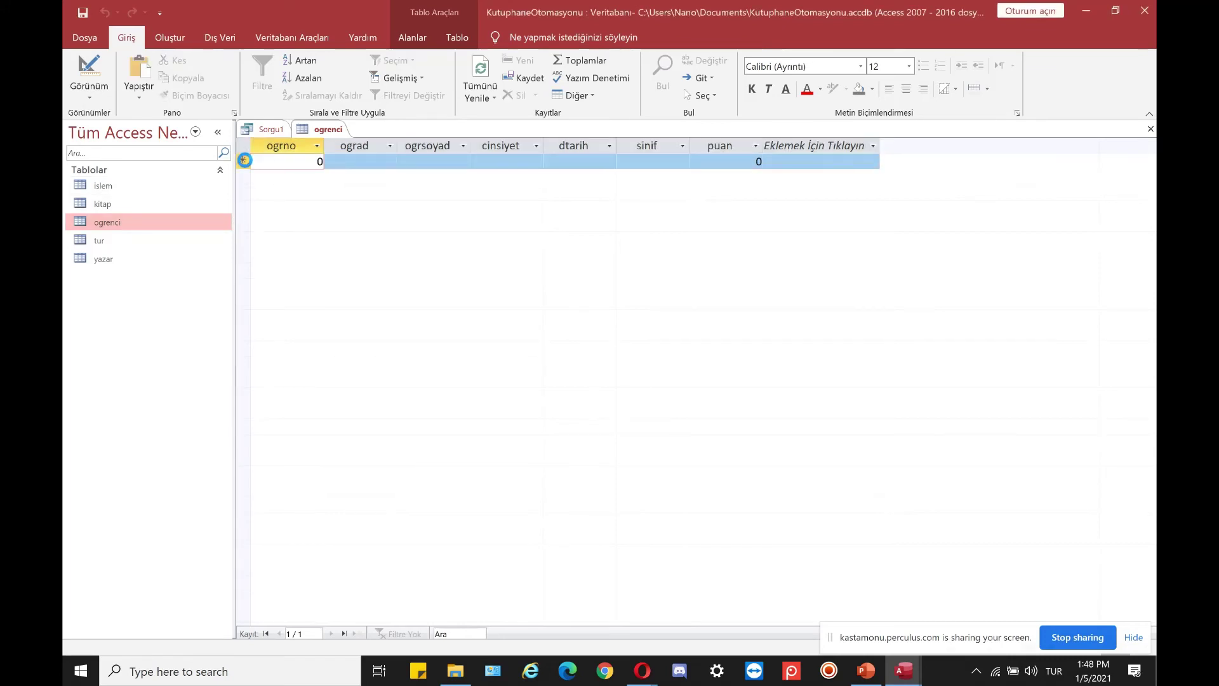
{"action": "left_click", "coordinate": [579, 389]}
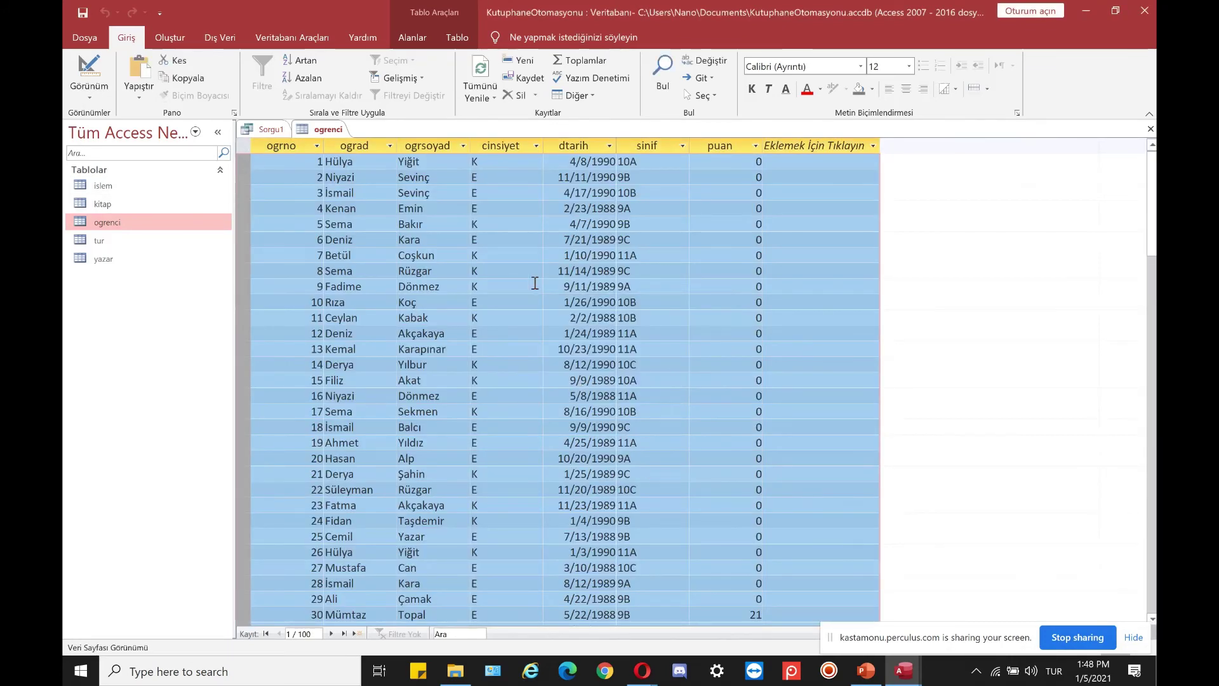
{"action": "right_click", "coordinate": [328, 133]}
{"action": "left_click", "coordinate": [356, 167]}
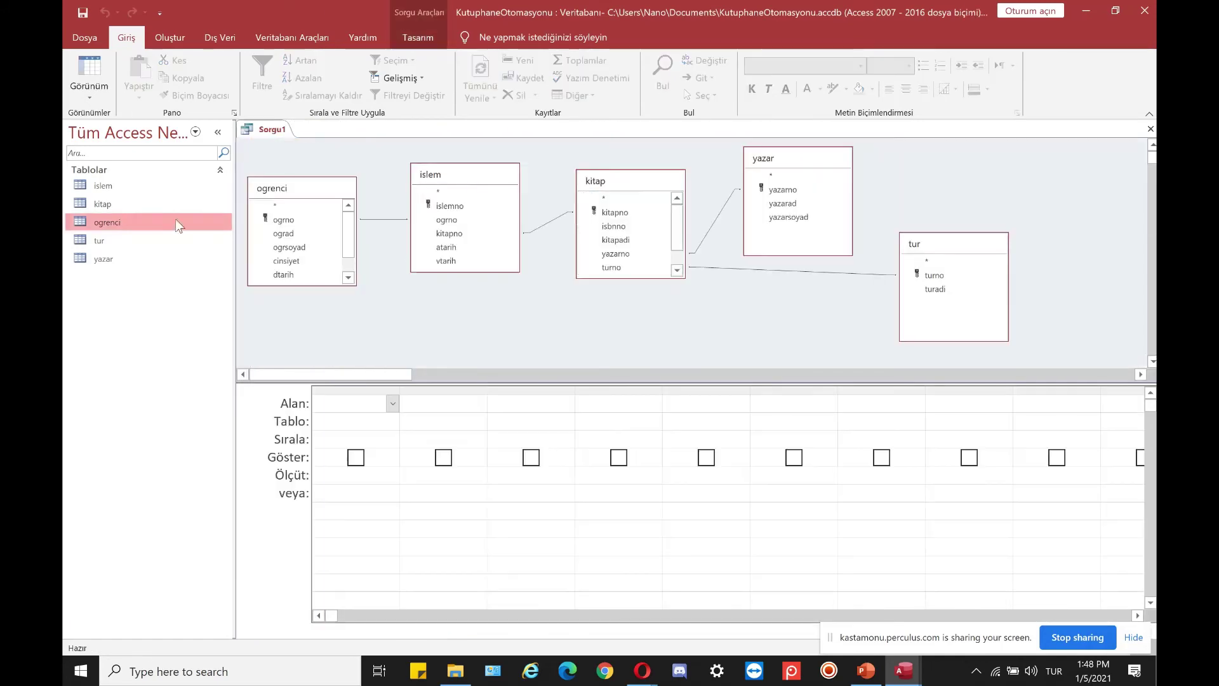
Step: Paste the genres Dram, Komedi, Roman, Hikaye, Araştırma, Fıkra and Deneme, numbered 1 to 7, into the tur table and close it
{"action": "double_click", "coordinate": [135, 242]}
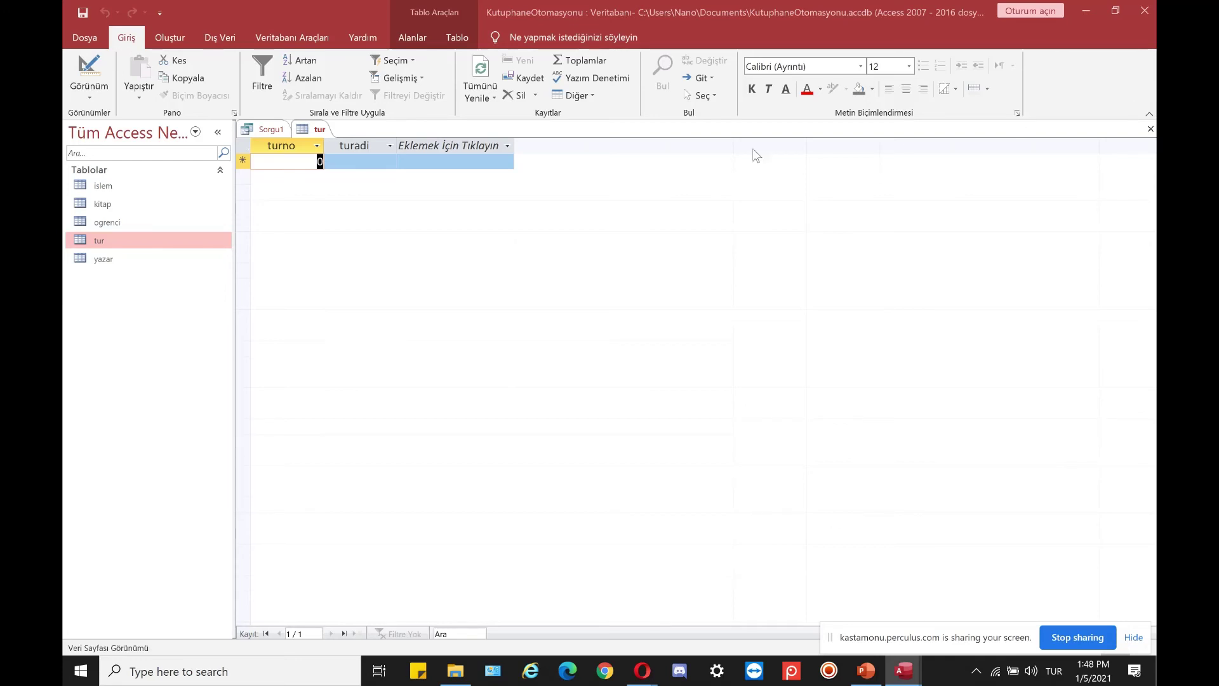
{"action": "left_click", "coordinate": [289, 164]}
{"action": "left_click", "coordinate": [241, 146]}
{"action": "type", "text": "1\tDram 2\tKomedi 3\tRoman 4\tHikaye 5\tAraştırma 6\tFıkra 7\tDeneme"}
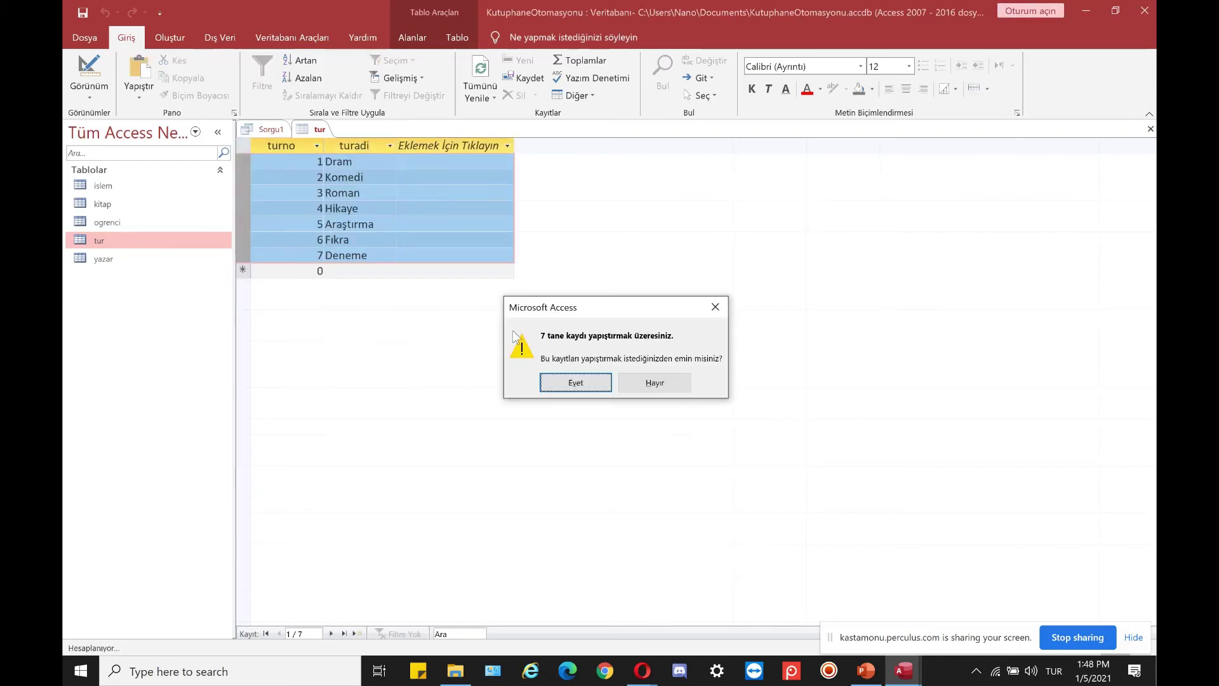
{"action": "left_click", "coordinate": [577, 381]}
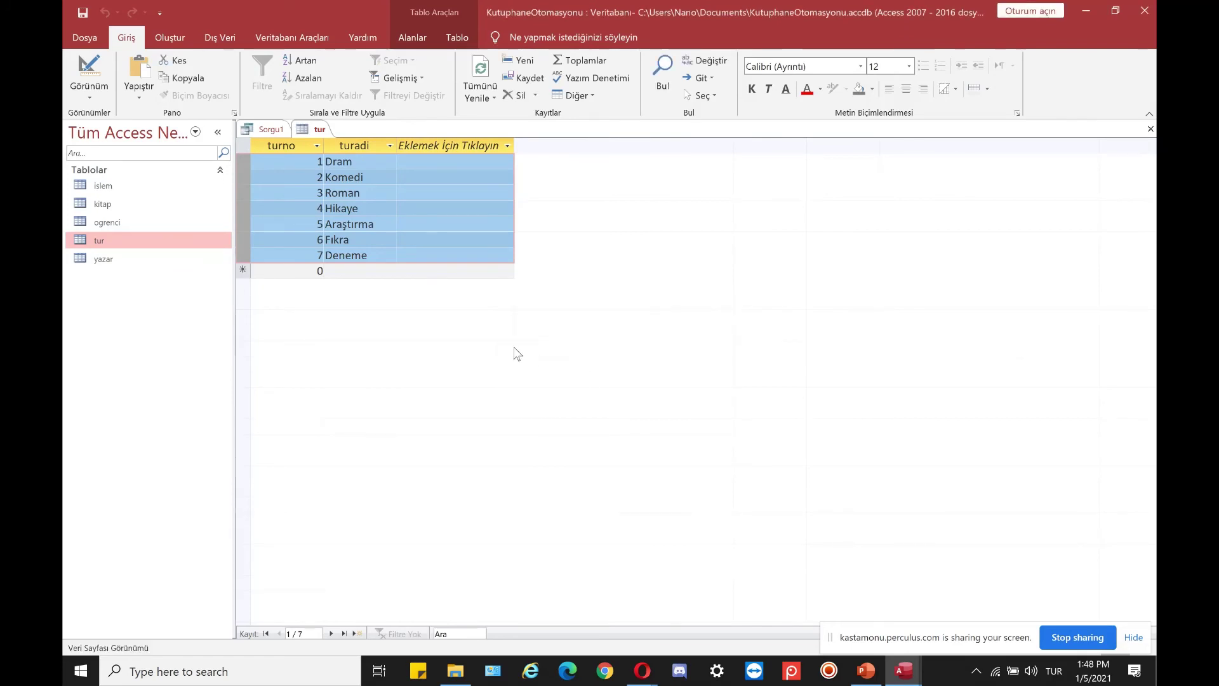
{"action": "right_click", "coordinate": [314, 129]}
{"action": "left_click", "coordinate": [353, 162]}
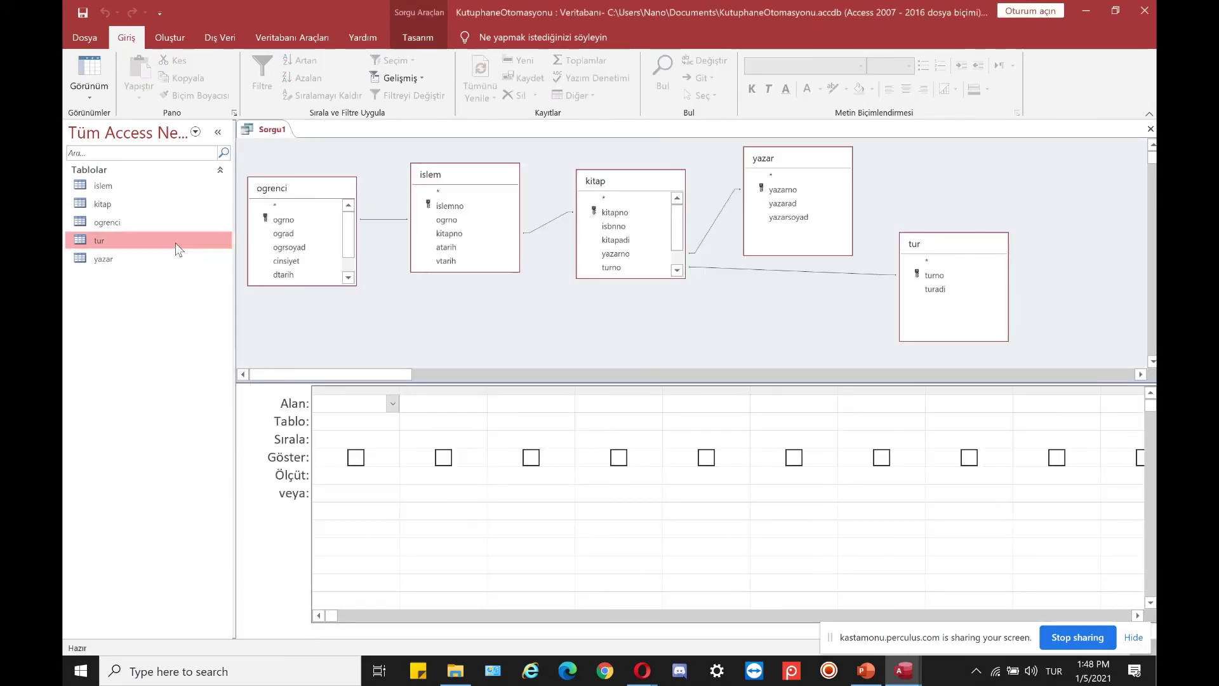
Step: Paste the copied author records into the yazar table as new rows, and close the open tables
{"action": "double_click", "coordinate": [175, 241]}
{"action": "double_click", "coordinate": [175, 258]}
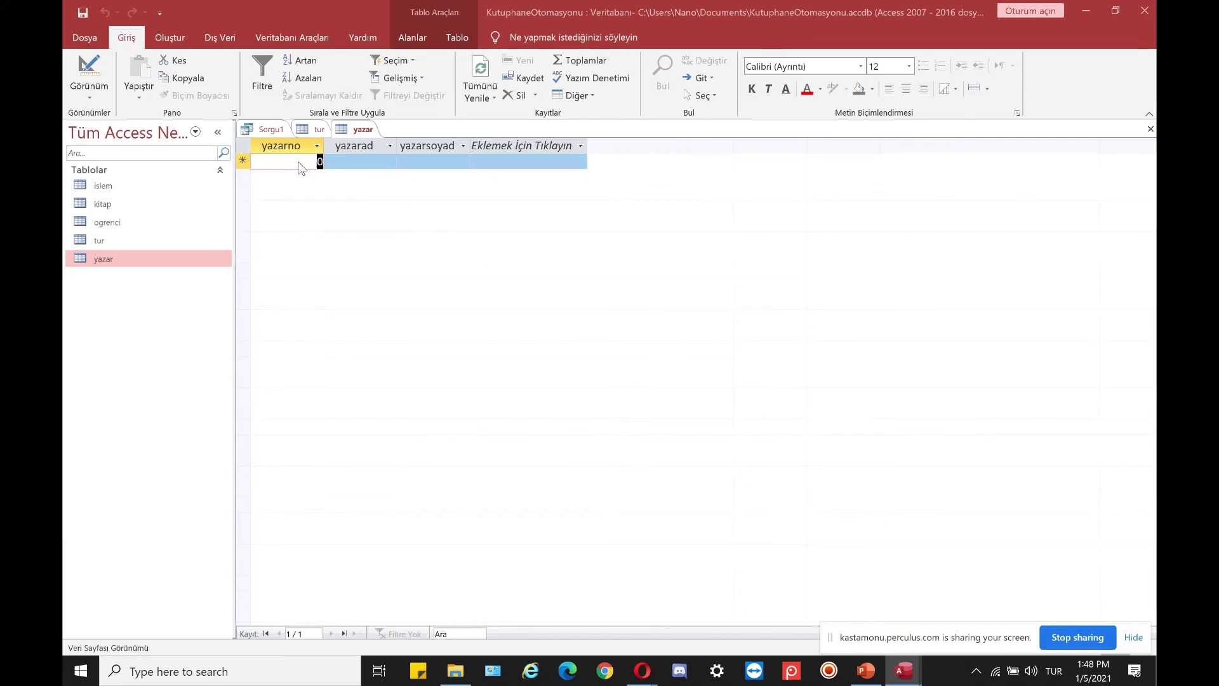
{"action": "left_click", "coordinate": [243, 162]}
{"action": "key", "text": "ctrl+v"}
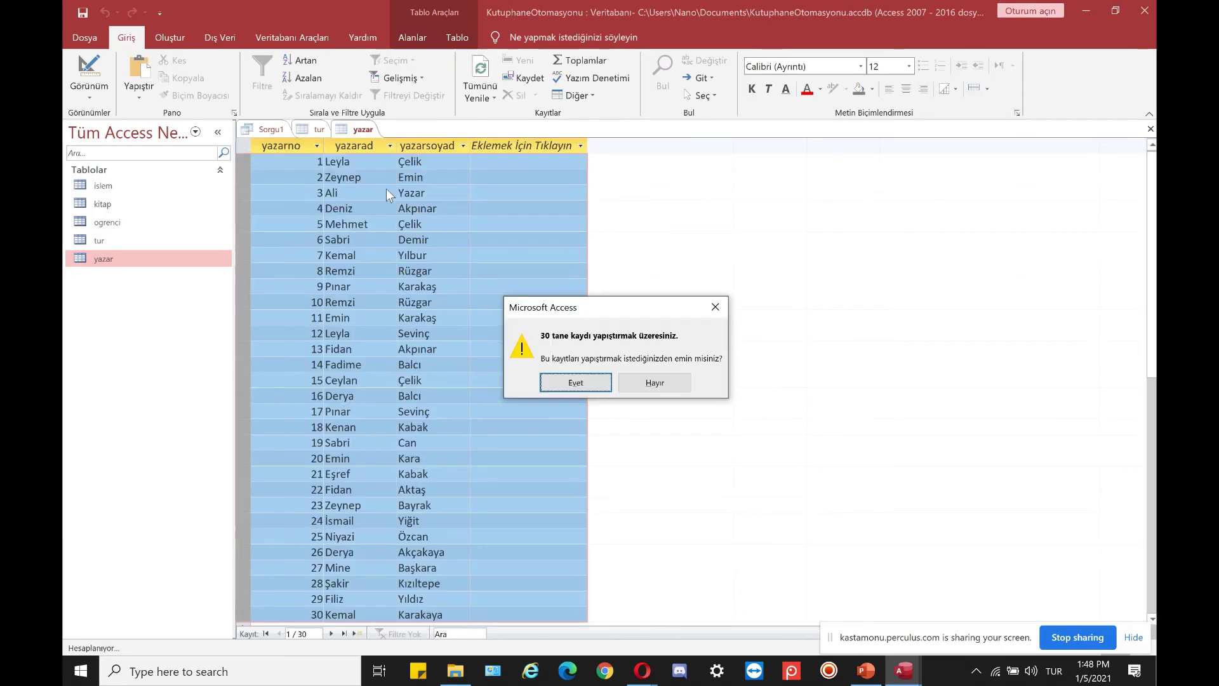
{"action": "left_click", "coordinate": [602, 389]}
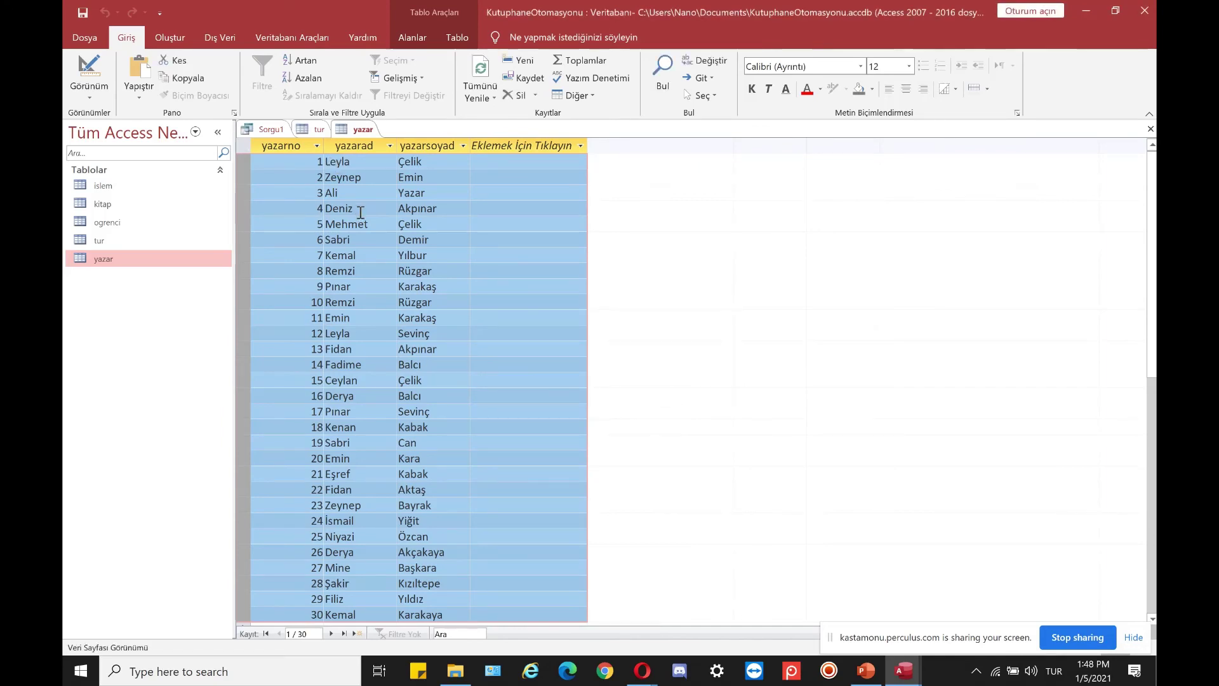
{"action": "key", "text": "ctrl+w"}
{"action": "key", "text": "ctrl+w"}
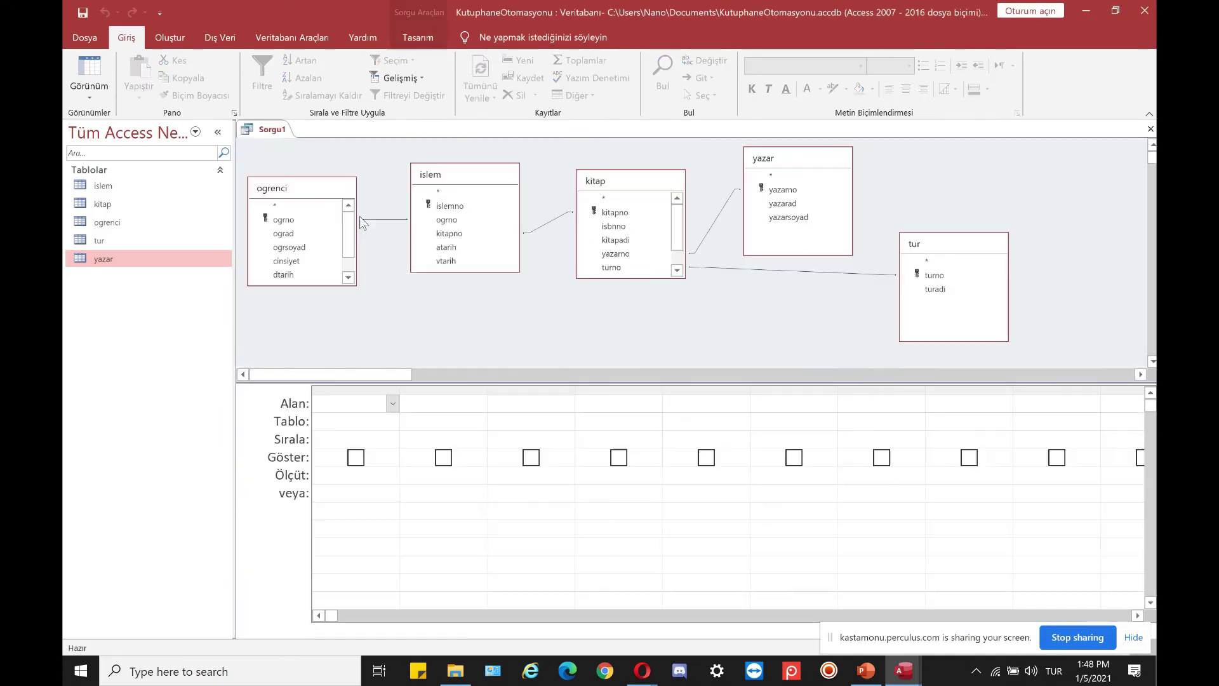
Step: Review the records in the islem, kitap, ogrenci, tur and yazar tables, and close all five datasheets
{"action": "left_click", "coordinate": [119, 180]}
{"action": "double_click", "coordinate": [118, 179]}
{"action": "double_click", "coordinate": [121, 203]}
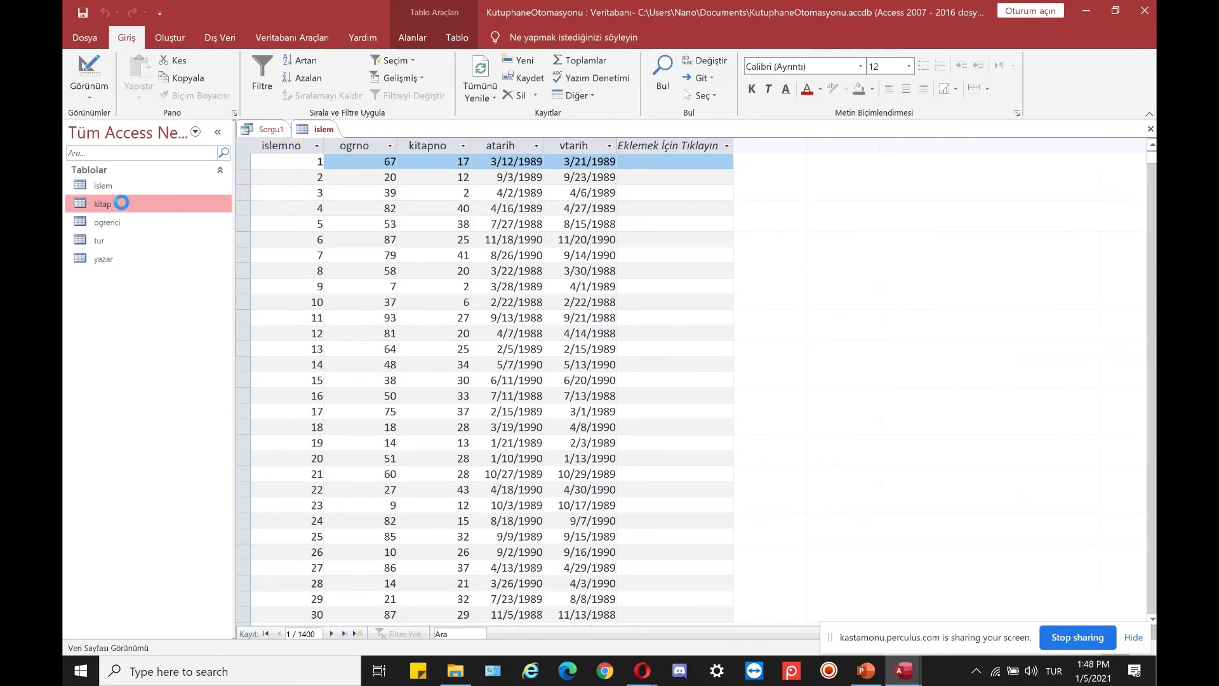
{"action": "left_click", "coordinate": [389, 269]}
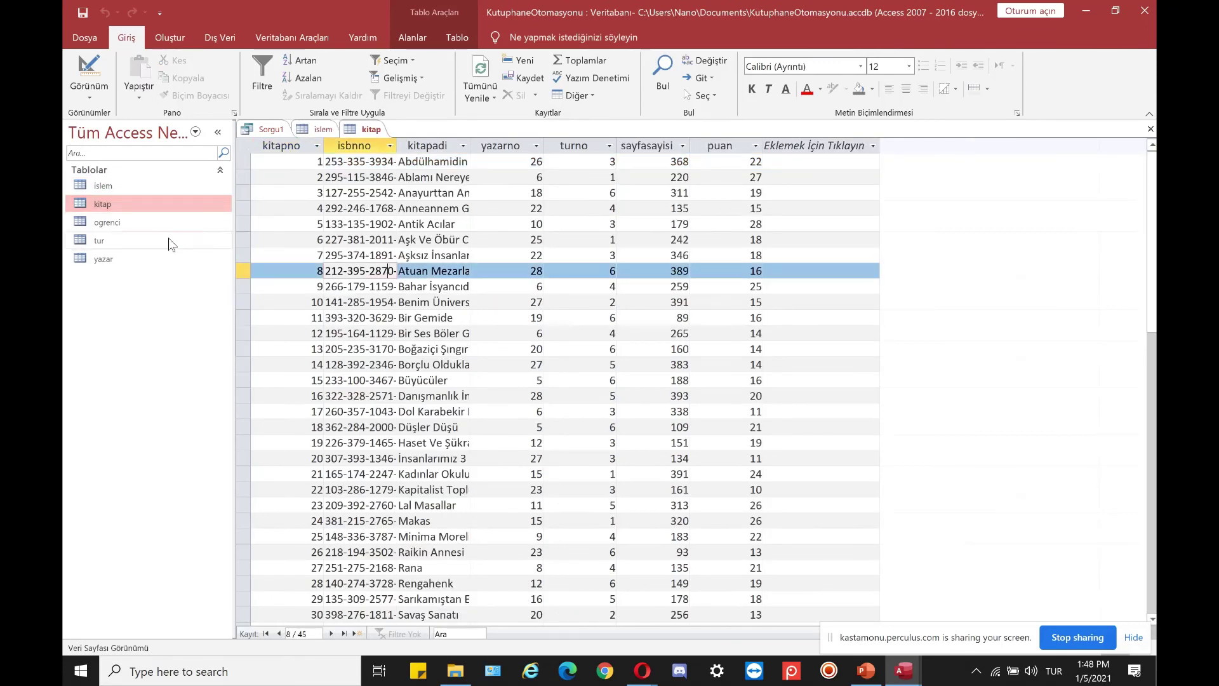
{"action": "double_click", "coordinate": [123, 223]}
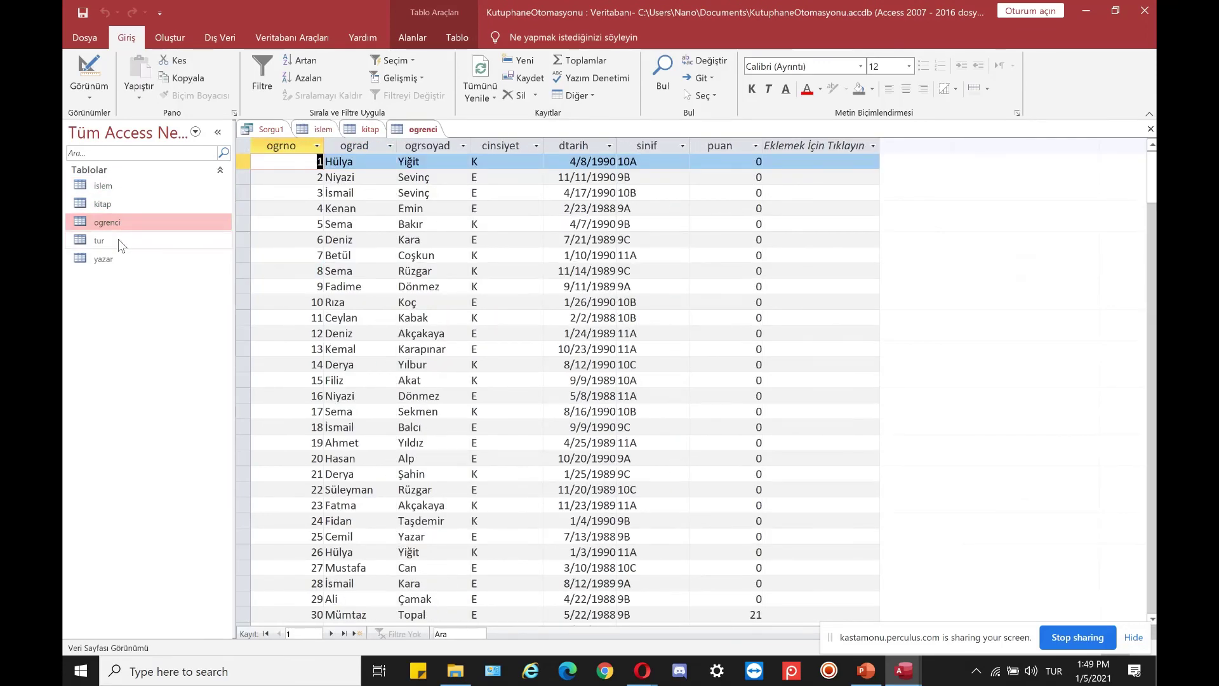
{"action": "left_click", "coordinate": [506, 270]}
{"action": "double_click", "coordinate": [120, 241]}
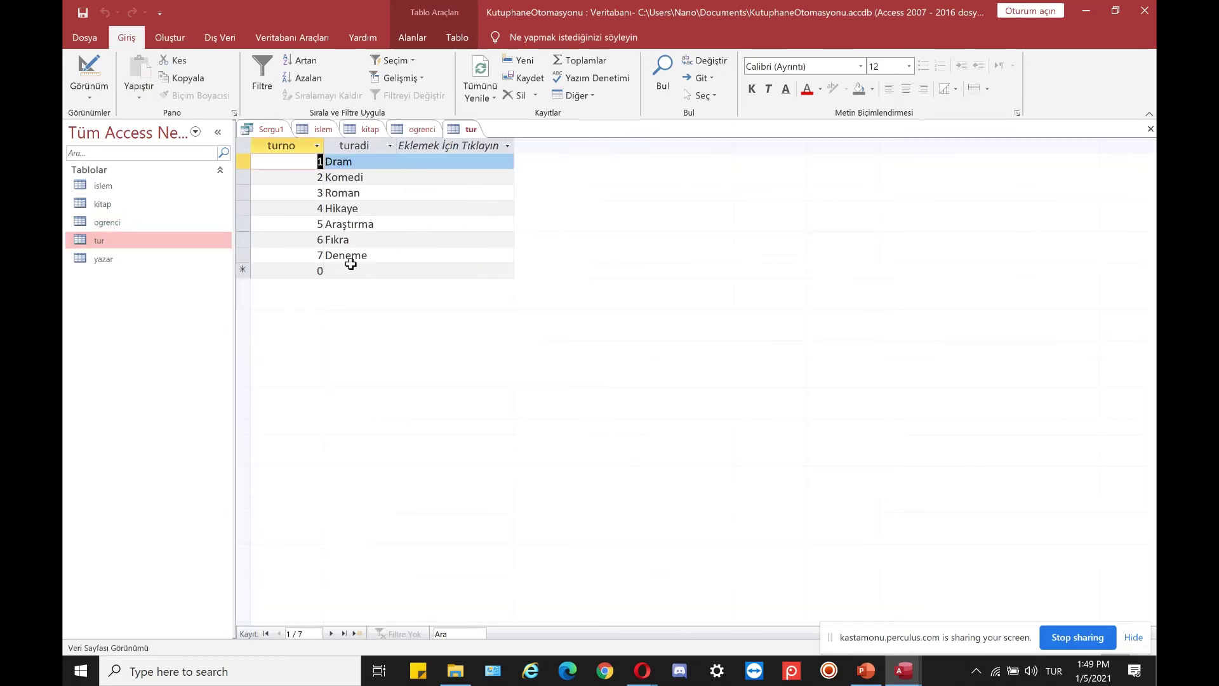
{"action": "left_click", "coordinate": [375, 255]}
{"action": "double_click", "coordinate": [123, 261]}
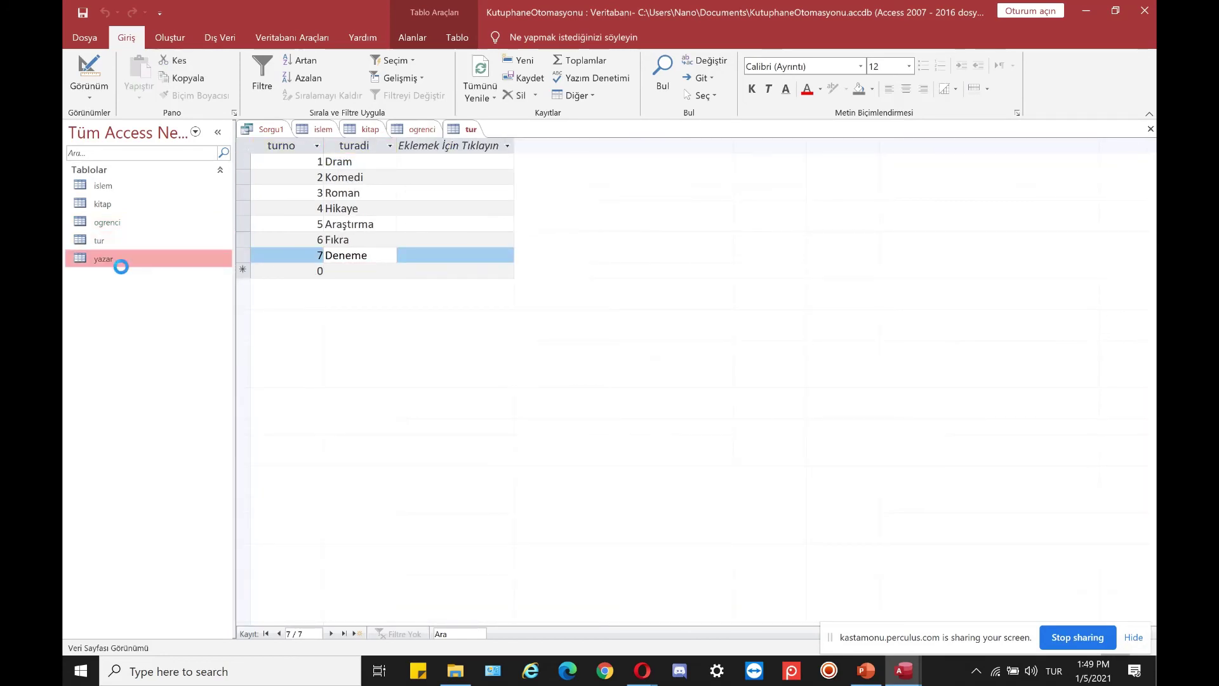
{"action": "left_click", "coordinate": [431, 331]}
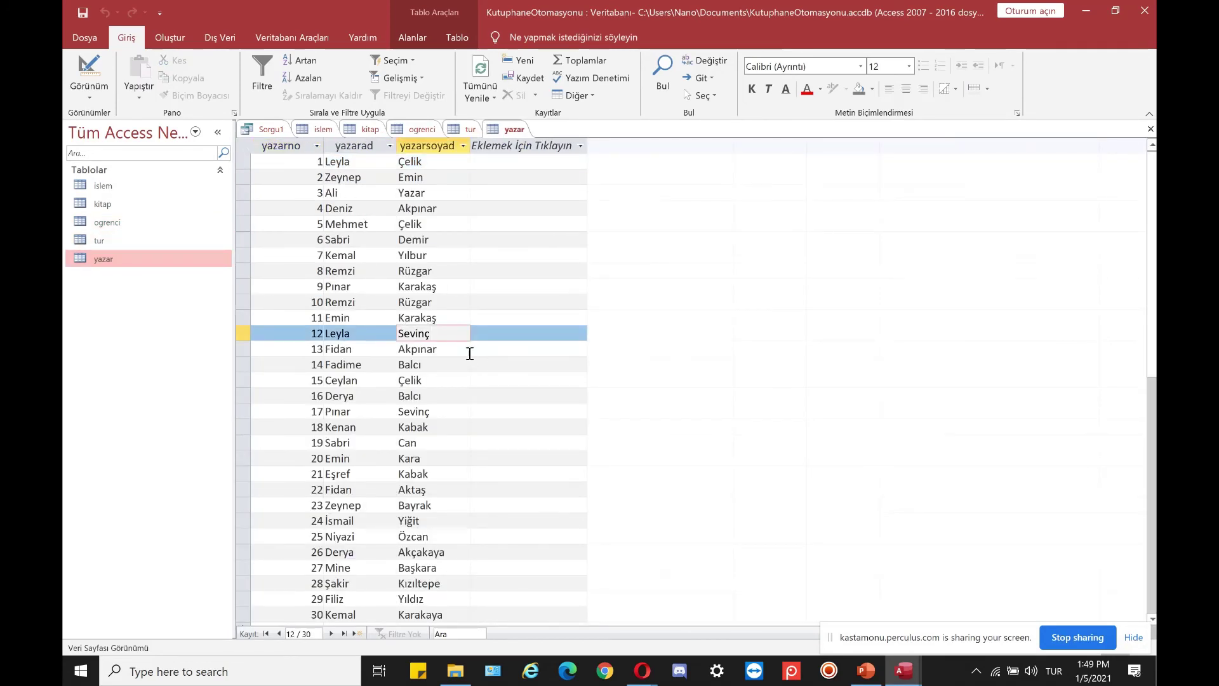
{"action": "key", "text": "ctrl+w"}
{"action": "key", "text": "ctrl+w"}
{"action": "key", "text": "ctrl+w"}
{"action": "key", "text": "ctrl+w"}
{"action": "key", "text": "ctrl+w"}
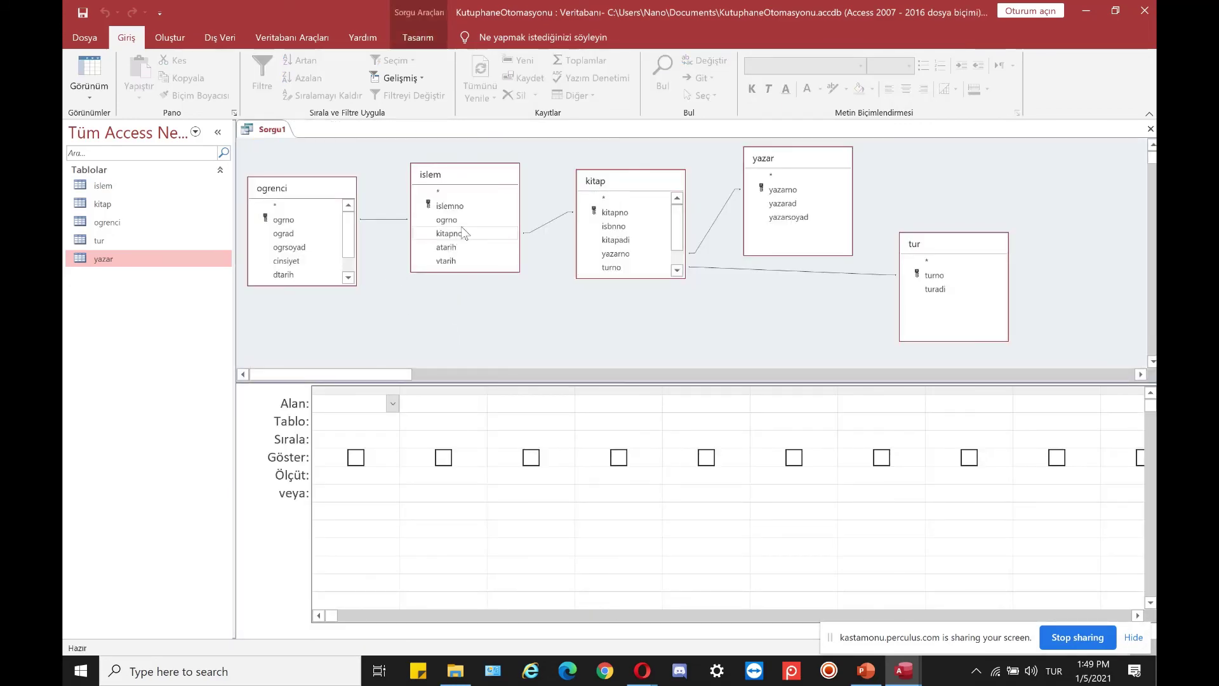
Step: Shift the islem and kitap tables slightly in the Sorgu1 query diagram, and size the kitap box to fit its fields
{"action": "left_click_drag", "start_coordinate": [466, 181], "coordinate": [478, 168]}
{"action": "mouse_move", "coordinate": [612, 181]}
{"action": "left_mouse_down"}
{"action": "mouse_move", "coordinate": [629, 194]}
{"action": "mouse_move", "coordinate": [617, 189]}
{"action": "left_mouse_up"}
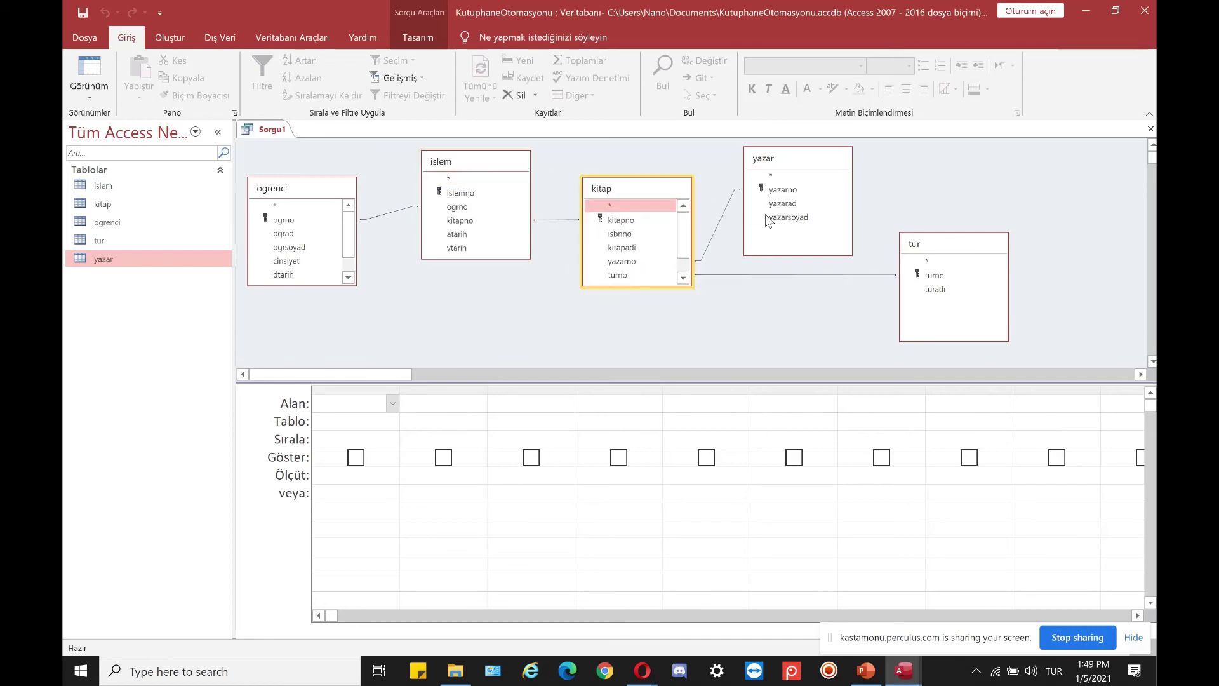
{"action": "right_click", "coordinate": [655, 192]}
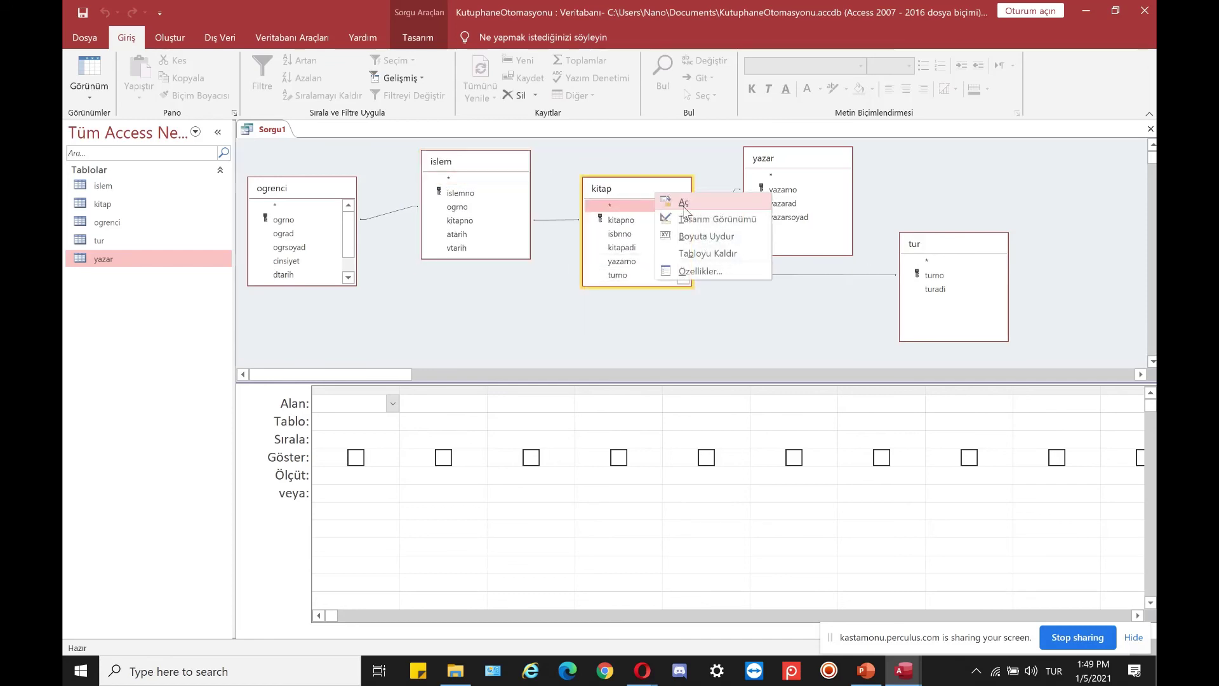
{"action": "left_click", "coordinate": [689, 256]}
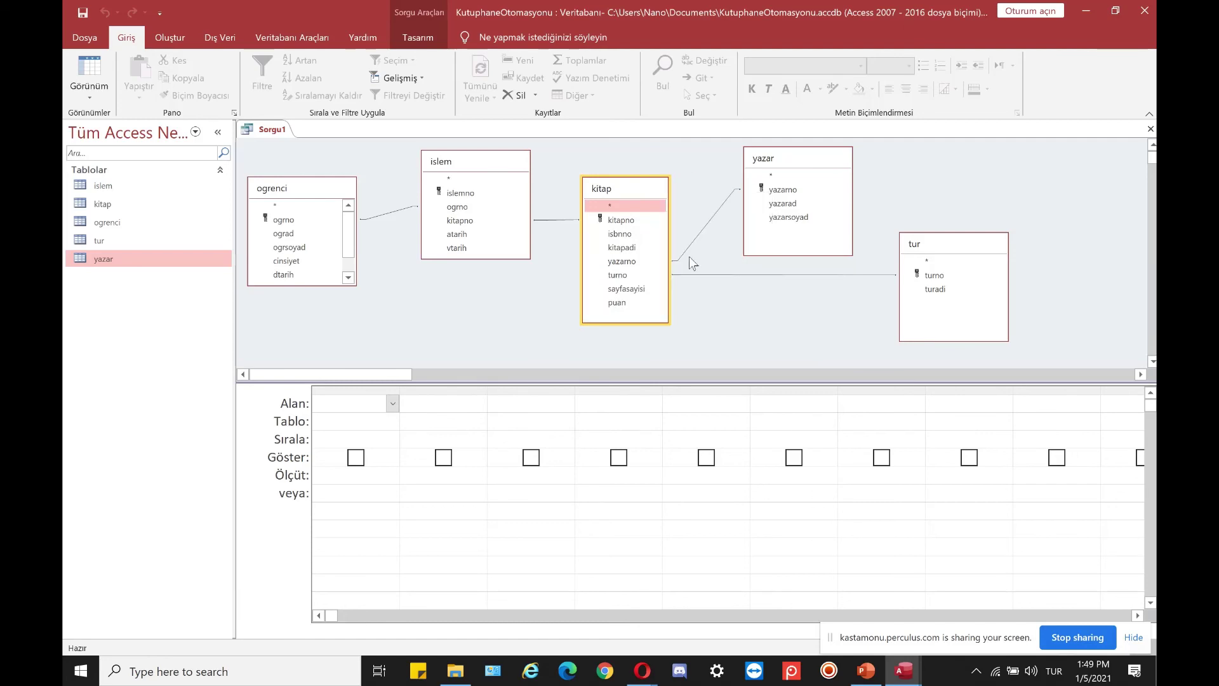
Step: Size the yazar, tur, islem and ogrenci table boxes in the query diagram to fit their field lists
{"action": "right_click", "coordinate": [770, 158]}
{"action": "left_click", "coordinate": [821, 198]}
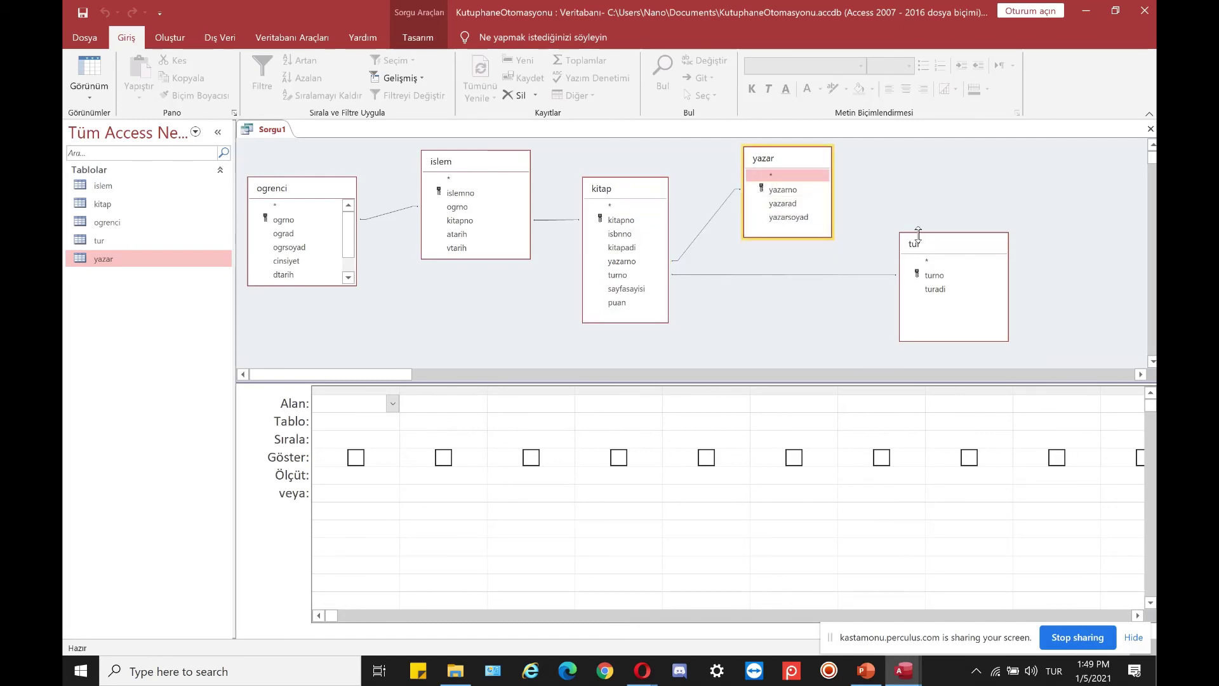
{"action": "right_click", "coordinate": [931, 239]}
{"action": "left_click", "coordinate": [983, 282]}
{"action": "right_click", "coordinate": [460, 162]}
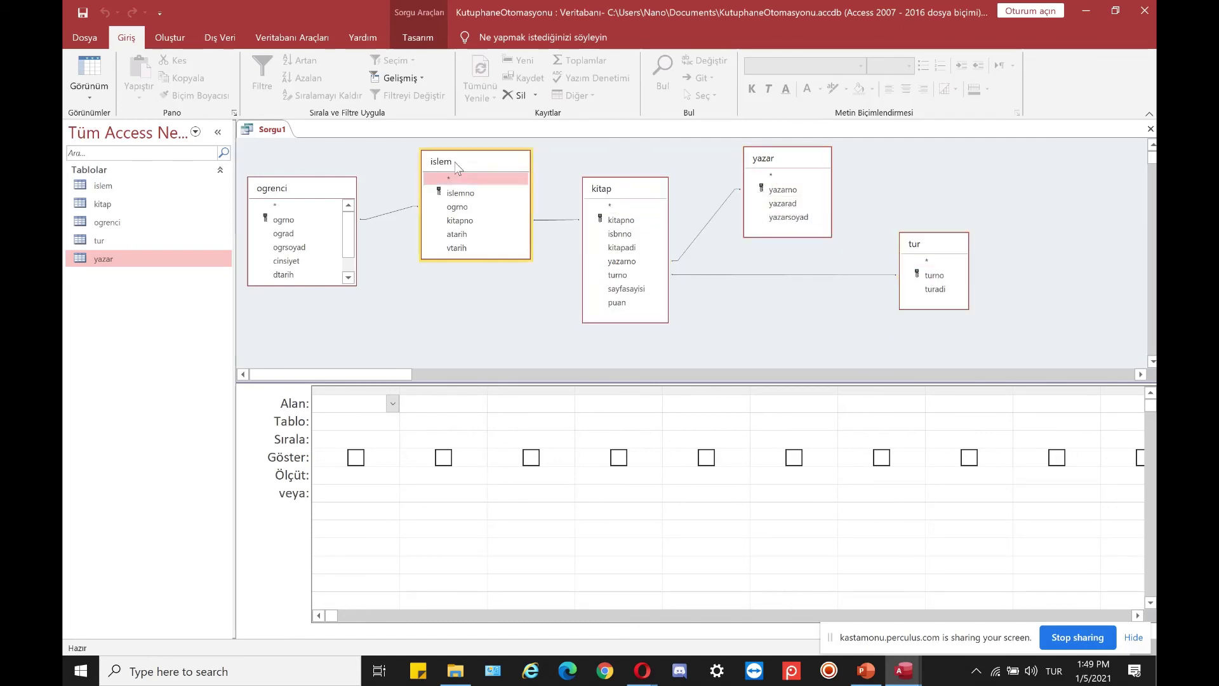
{"action": "left_click", "coordinate": [502, 190]}
{"action": "right_click", "coordinate": [310, 190]}
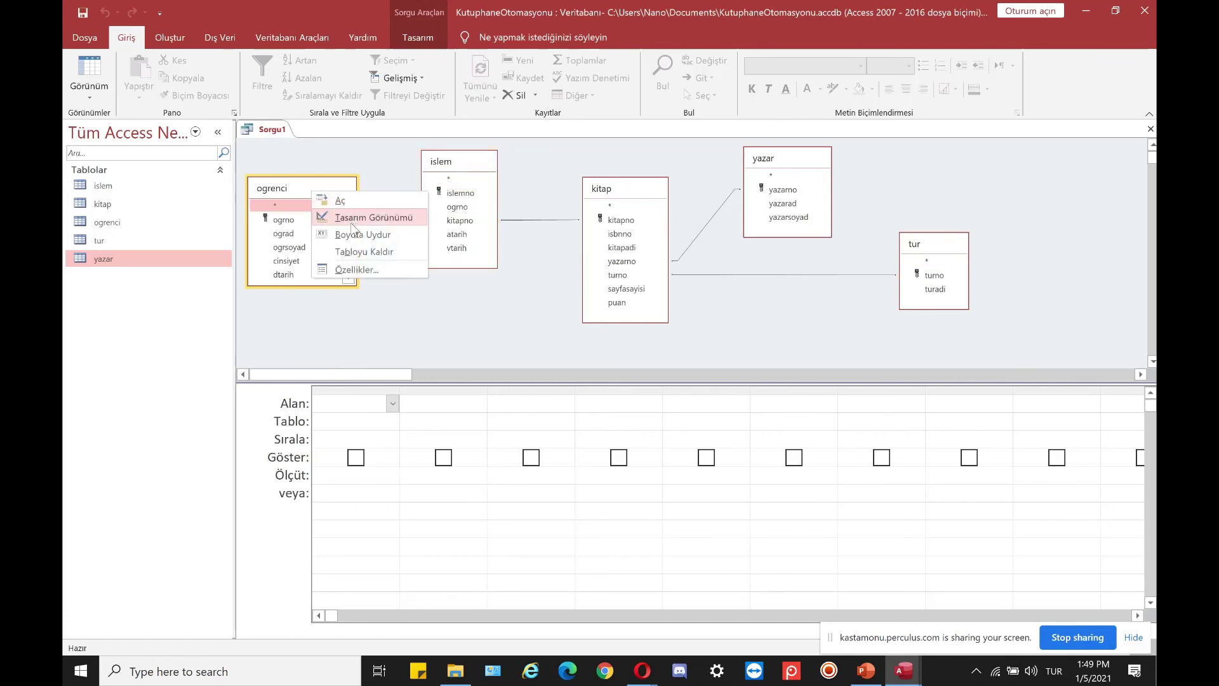
{"action": "left_click", "coordinate": [342, 214]}
Step: Move the ogrenci table closer to islem in the query diagram, and narrow the navigation pane slightly to widen the design area
{"action": "left_click_drag", "start_coordinate": [308, 188], "coordinate": [346, 180]}
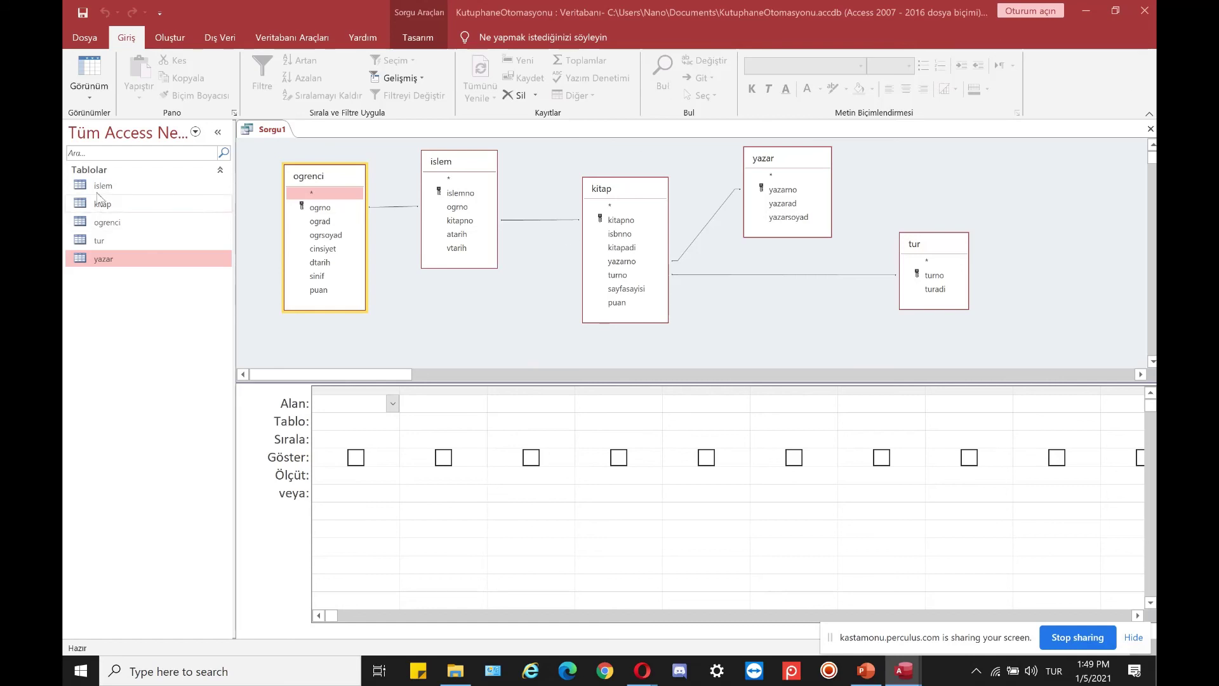
{"action": "mouse_move", "coordinate": [235, 250]}
{"action": "left_mouse_down"}
{"action": "mouse_move", "coordinate": [187, 247]}
{"action": "mouse_move", "coordinate": [214, 257]}
{"action": "left_mouse_up"}
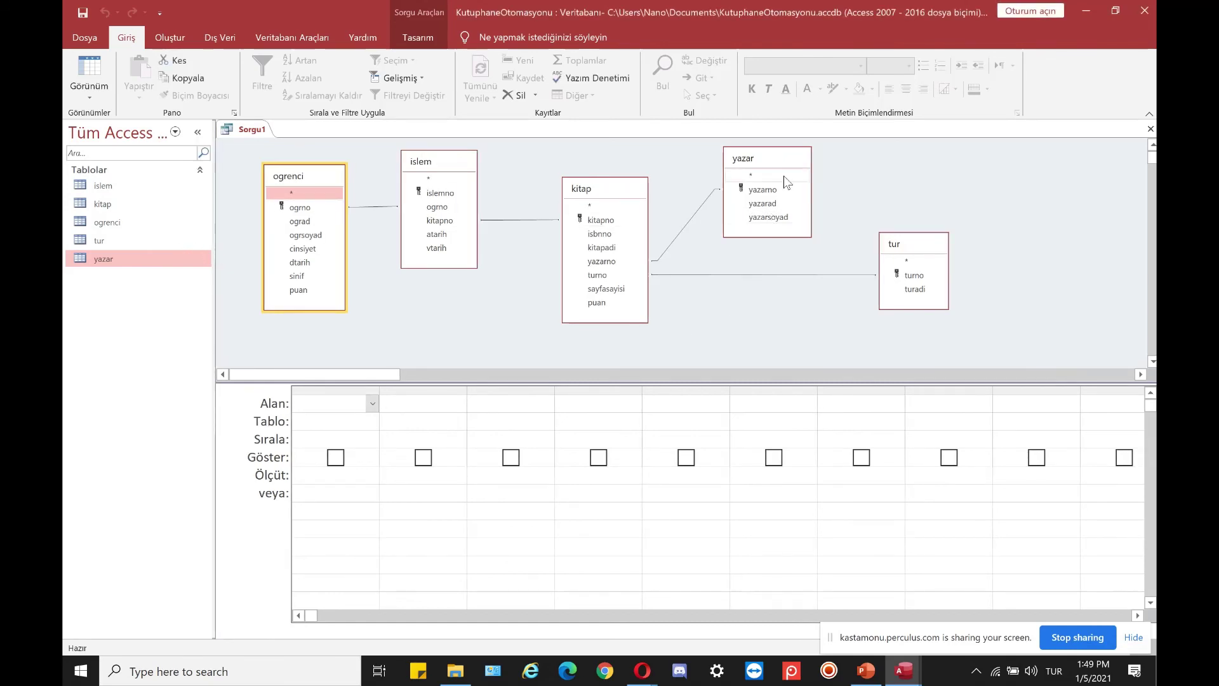
{"action": "left_click", "coordinate": [376, 337]}
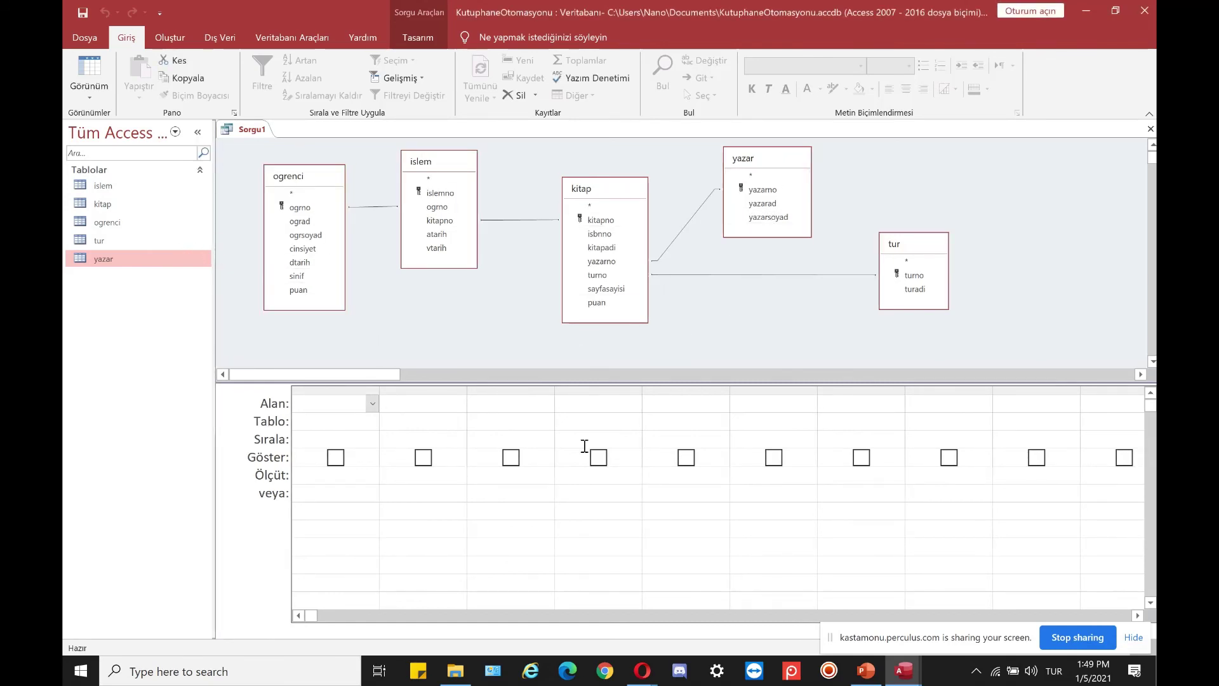